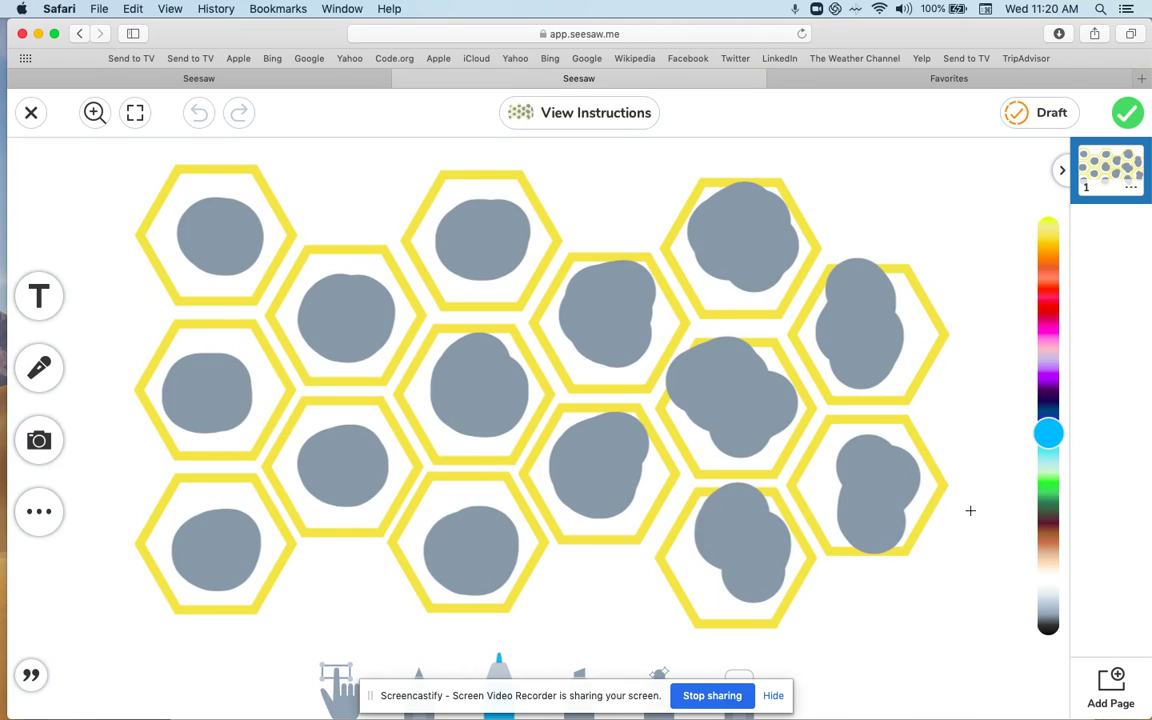
# Step: Scratch off the grey patch in the upper-left hexagon using the second-smallest eraser size
pyautogui.click(738, 668)
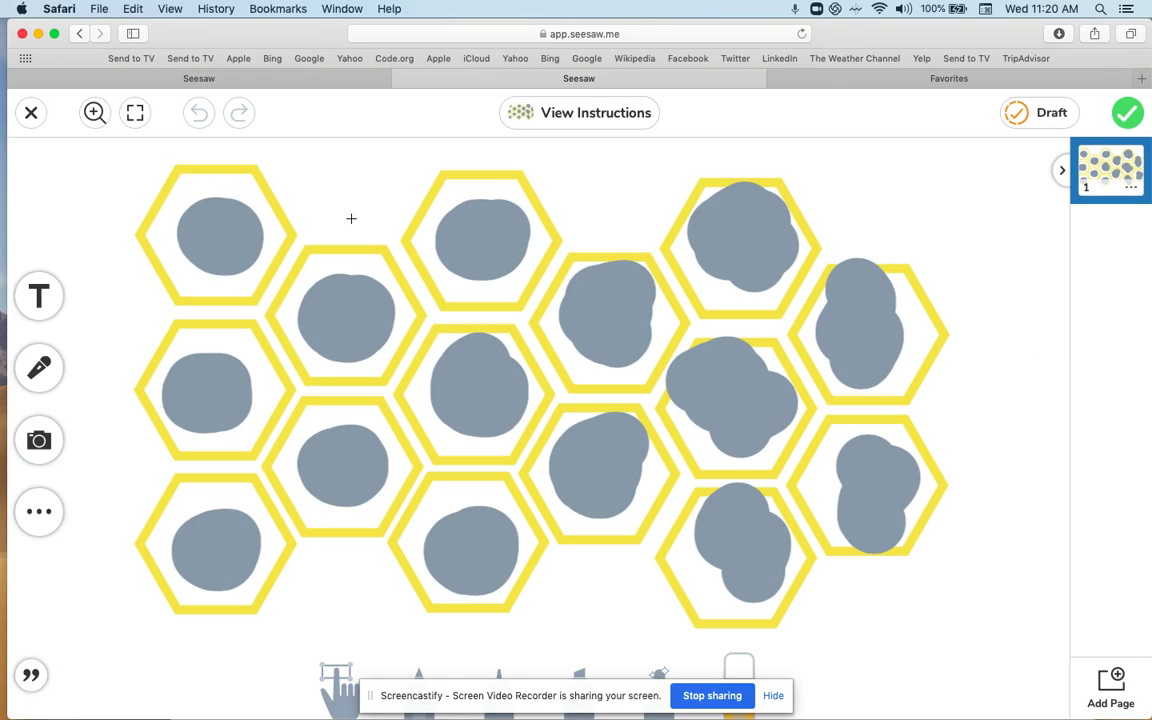
pyautogui.click(738, 664)
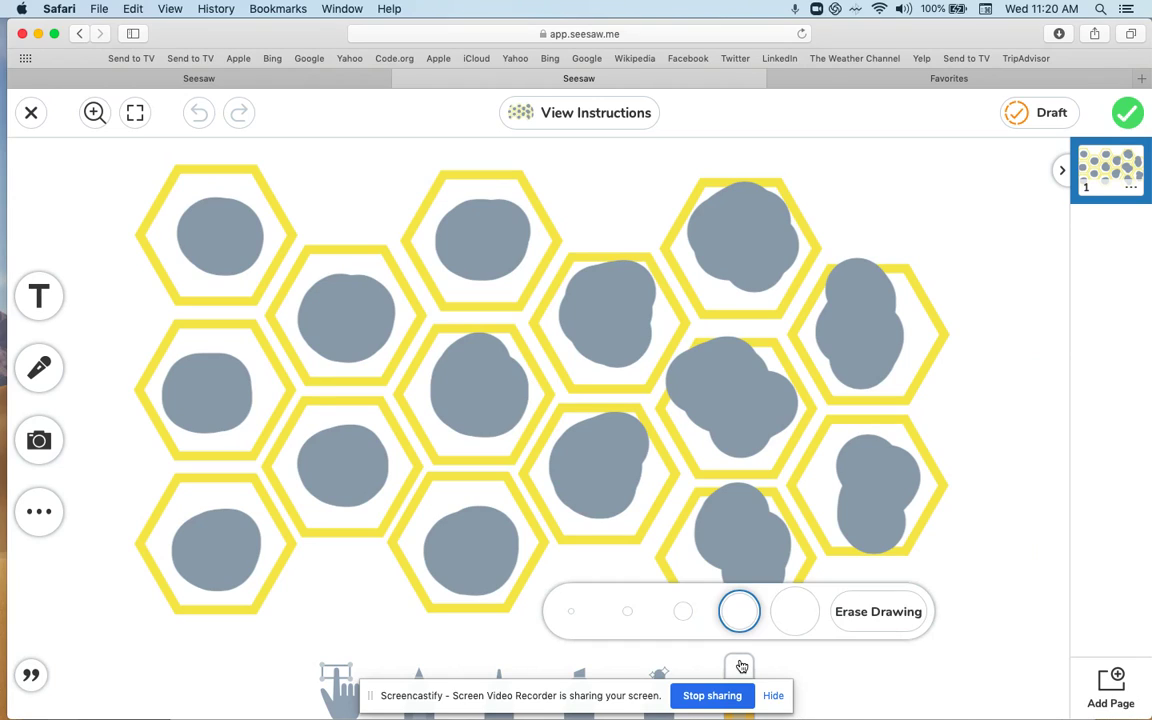
pyautogui.click(627, 612)
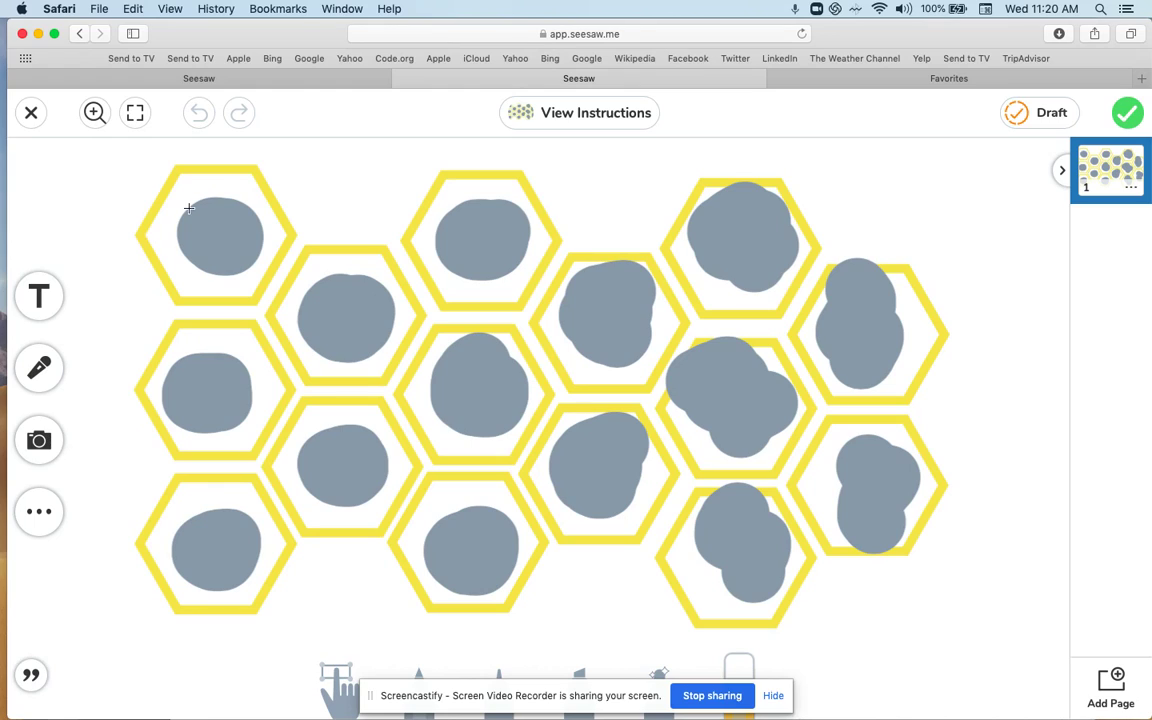
pyautogui.moveTo(179, 235)
pyautogui.mouseDown()
pyautogui.moveTo(192, 190)
pyautogui.moveTo(205, 235)
pyautogui.moveTo(230, 222)
pyautogui.moveTo(200, 230)
pyautogui.moveTo(210, 235)
pyautogui.moveTo(240, 198)
pyautogui.moveTo(200, 185)
pyautogui.moveTo(232, 205)
pyautogui.moveTo(176, 230)
pyautogui.moveTo(194, 258)
pyautogui.mouseUp()
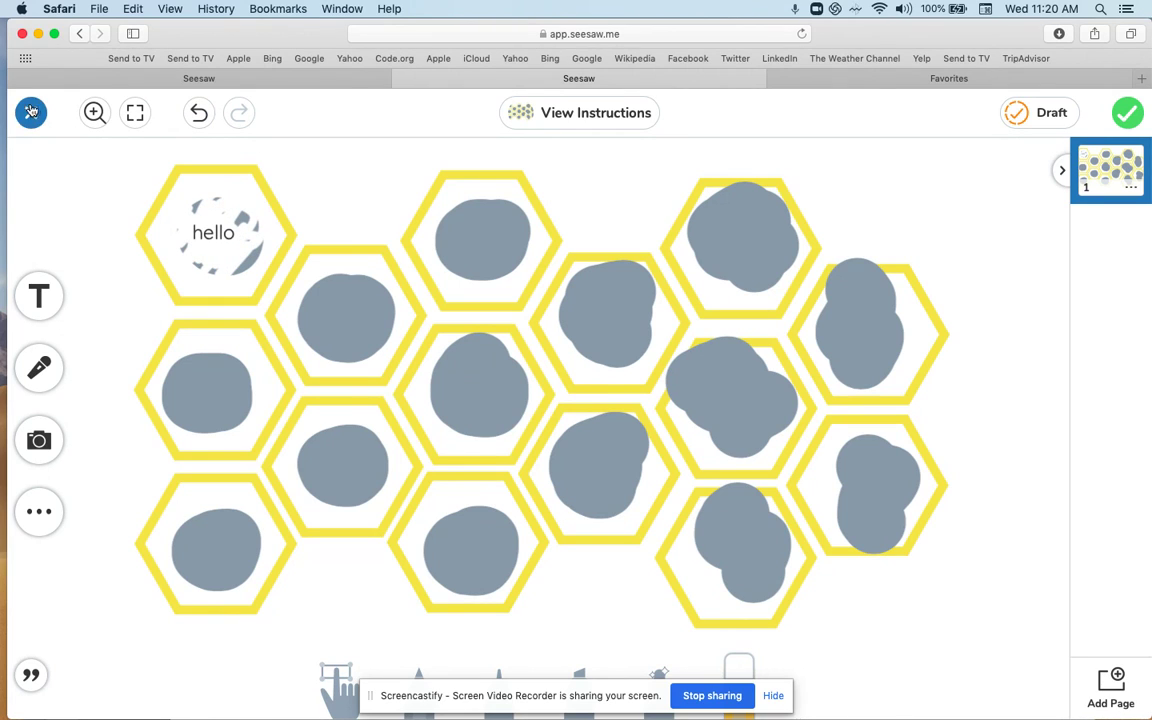
# Step: Close the activity response and discard its unsaved changes
pyautogui.click(31, 112)
pyautogui.click(533, 607)
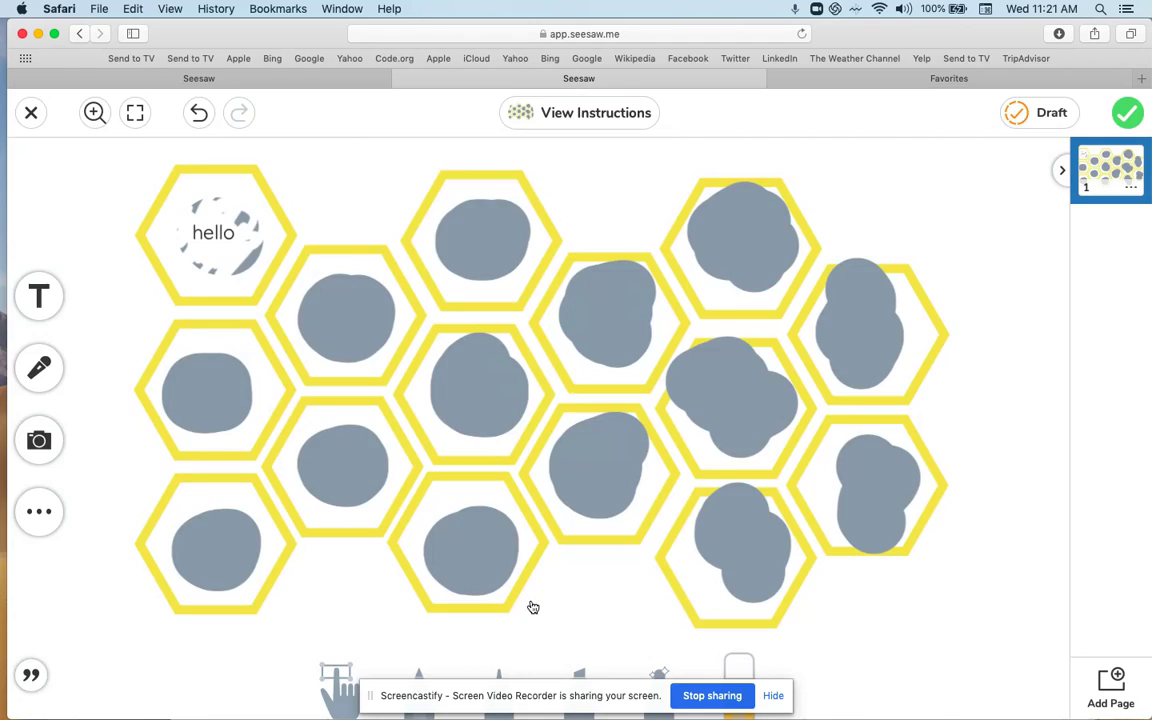
pyautogui.click(656, 398)
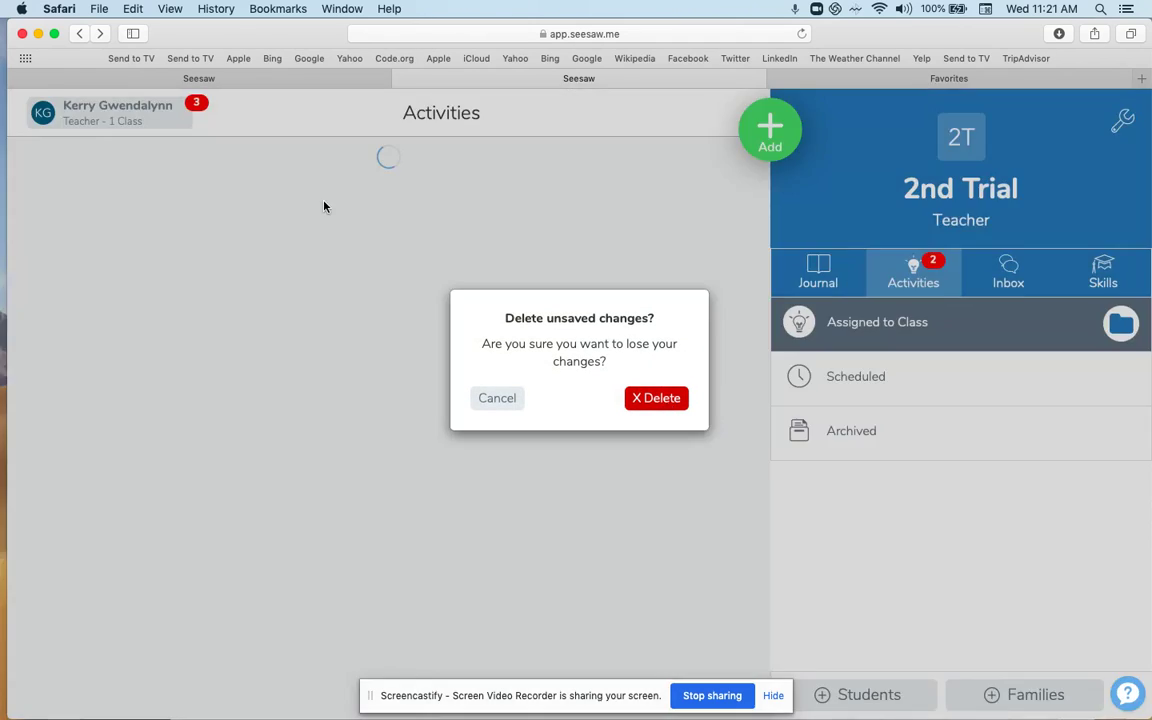
# Step: Create a new activity in My Library for assigning, named "Scratch and Read"
pyautogui.click(770, 144)
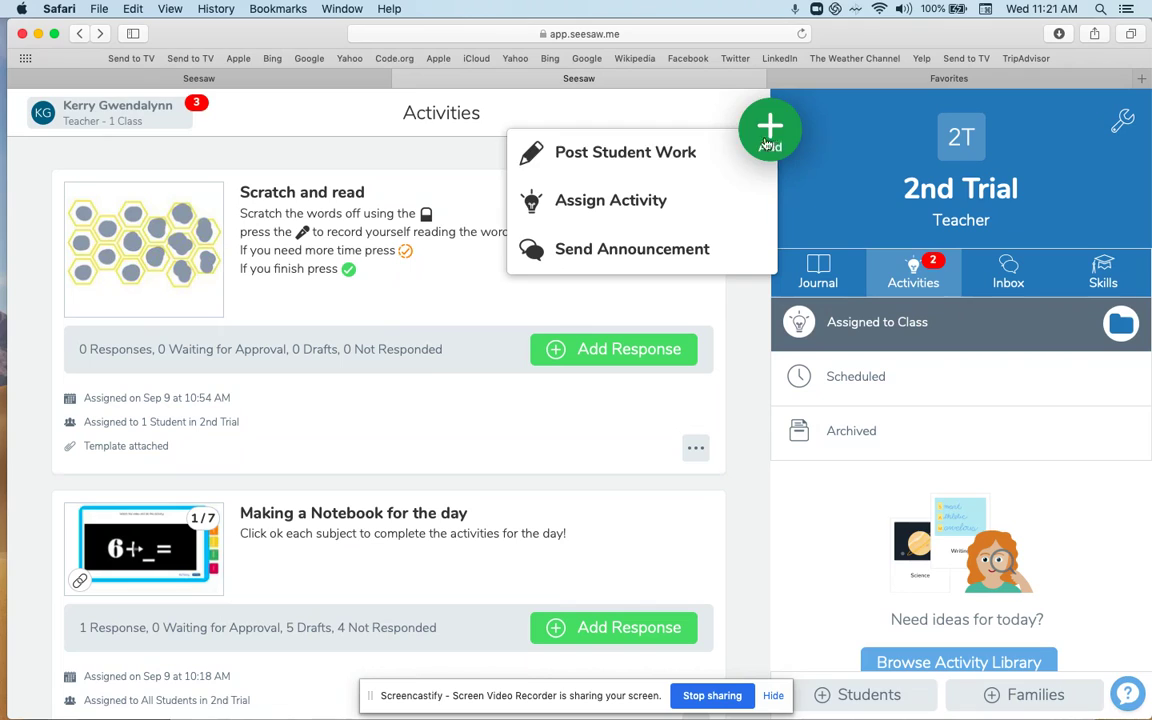
pyautogui.click(552, 192)
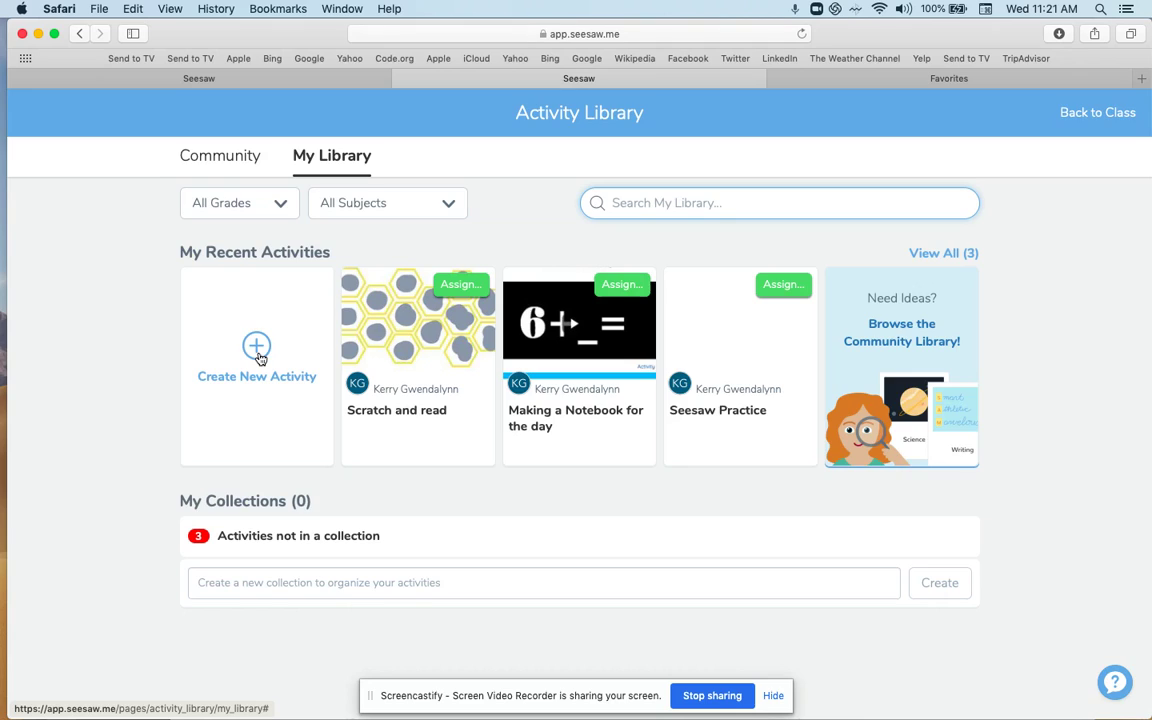
pyautogui.click(262, 355)
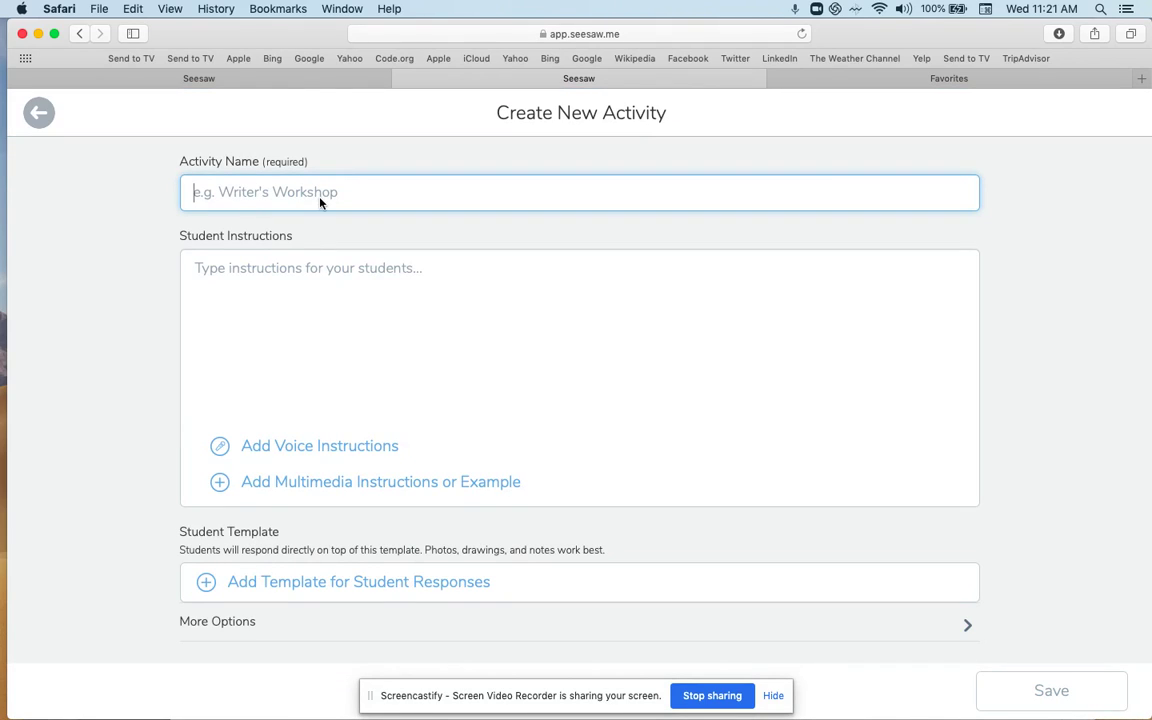
pyautogui.write('Sc')
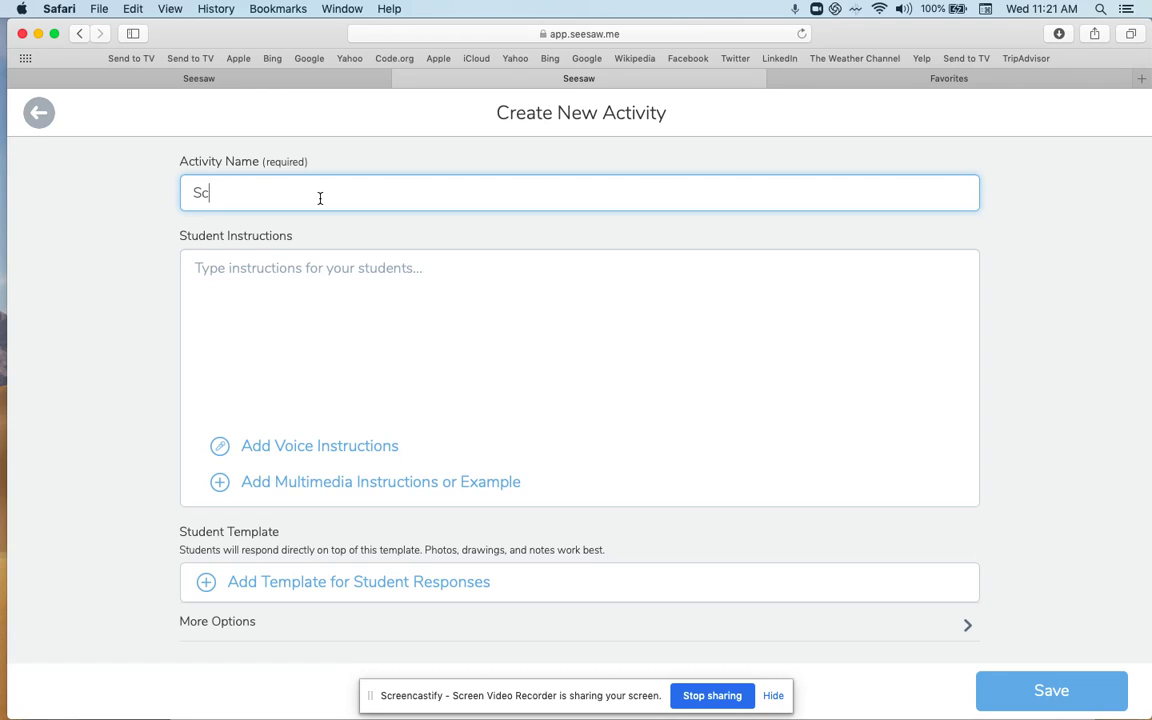
pyautogui.write('ratch and Read')
# Step: Write the first student instruction line: "Use the :eraser: to scratch off and reveal the words!"
pyautogui.click(329, 299)
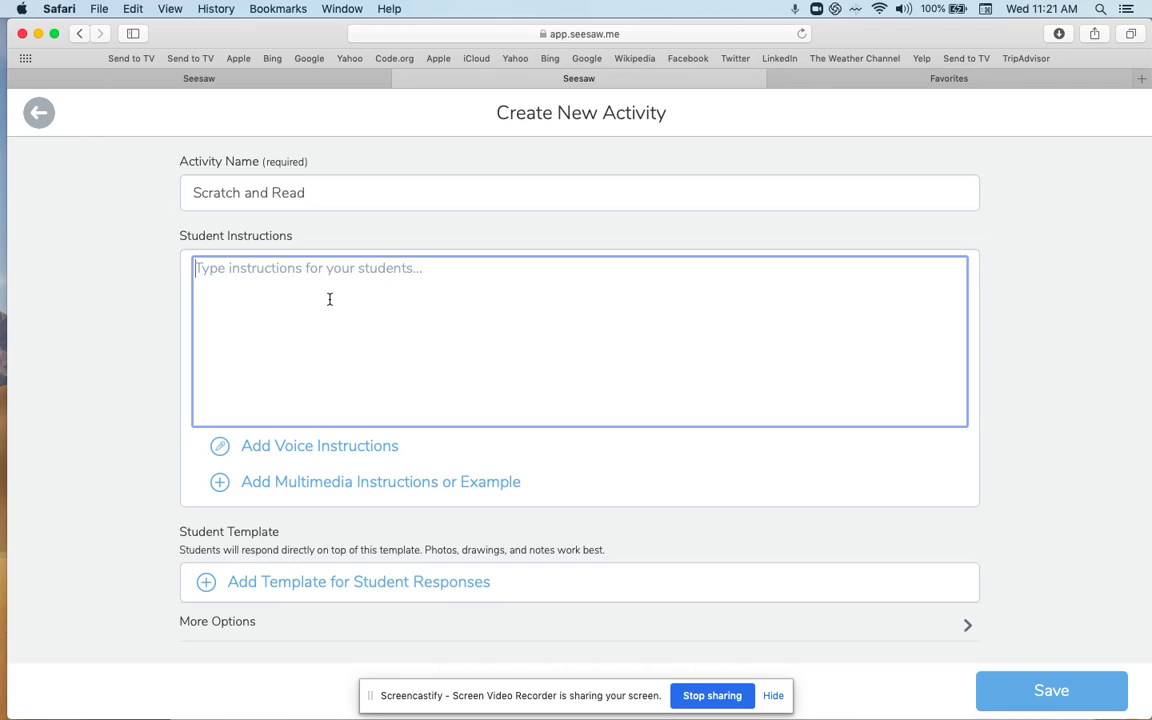
pyautogui.write('Use the ')
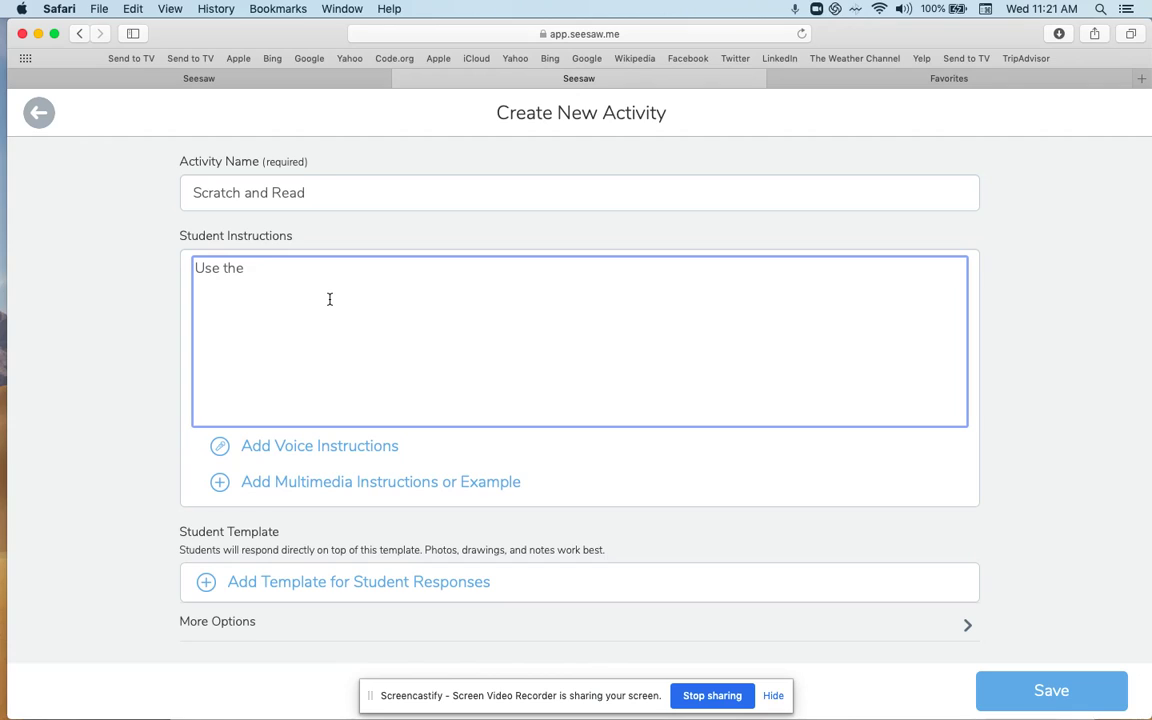
pyautogui.write(':eraser')
pyautogui.write(': to scratch off')
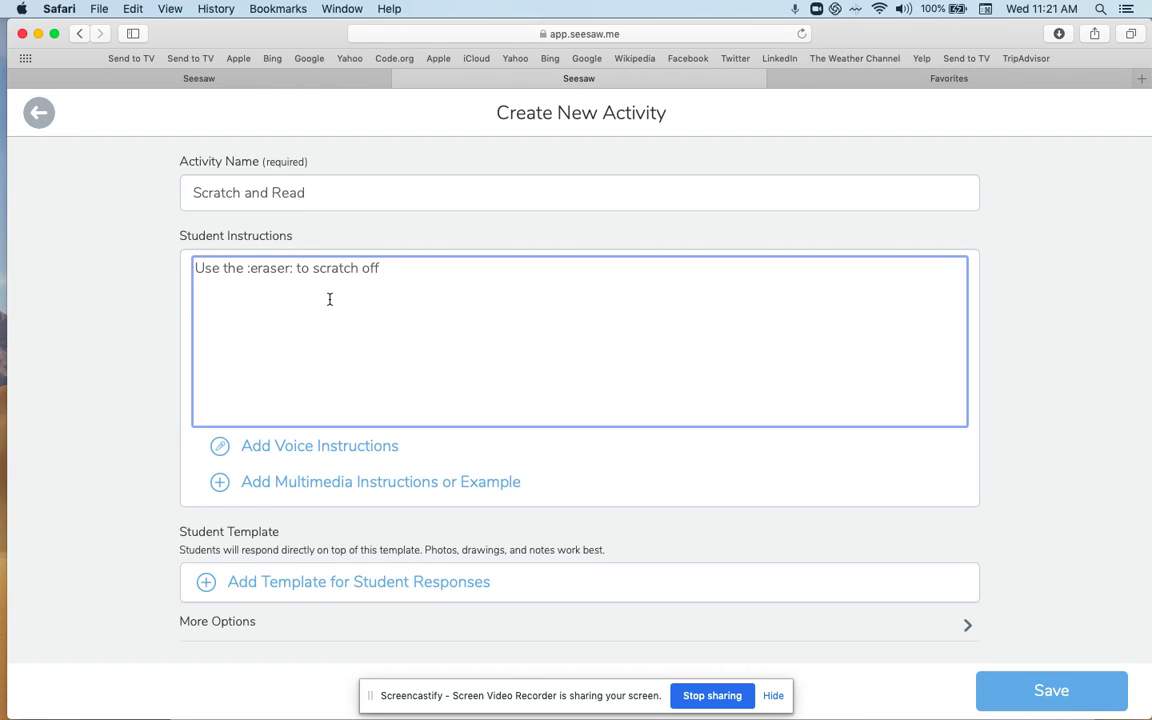
pyautogui.write(' and reveal the wor')
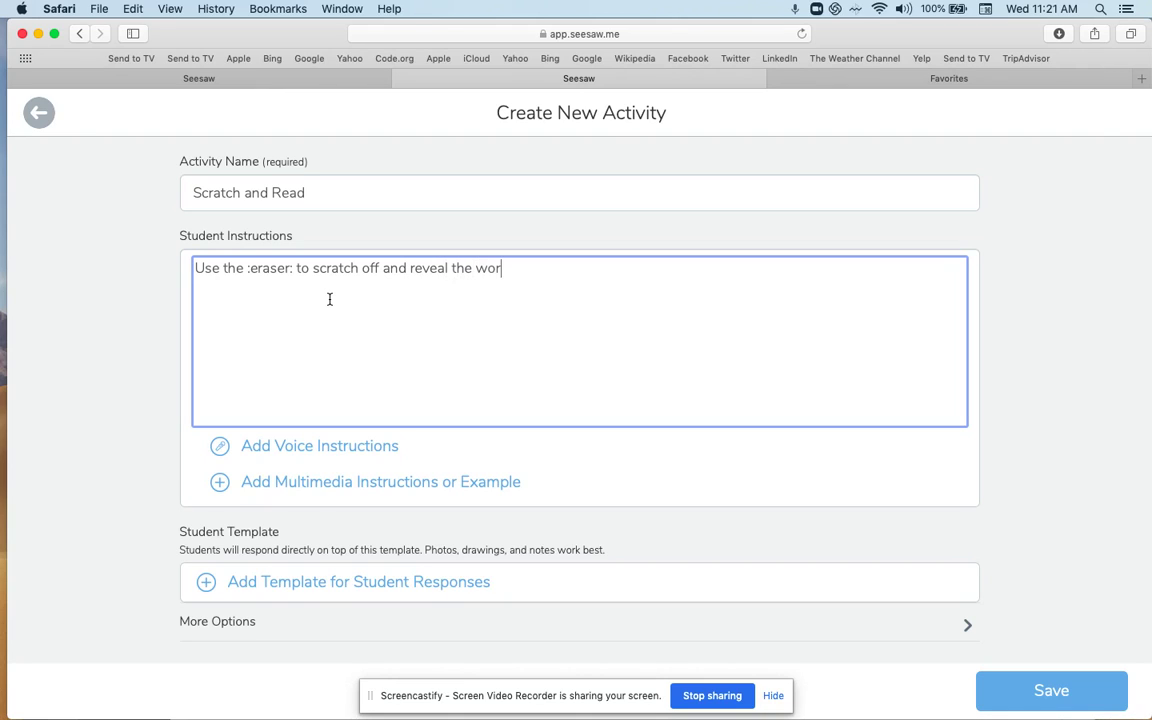
pyautogui.write('ds!')
# Step: Add a second instruction line: "Read each word and record yourself using the :mic:"
pyautogui.press('Return')
pyautogui.write('Read a')
pyautogui.press('BackSpace')
pyautogui.write('each wor')
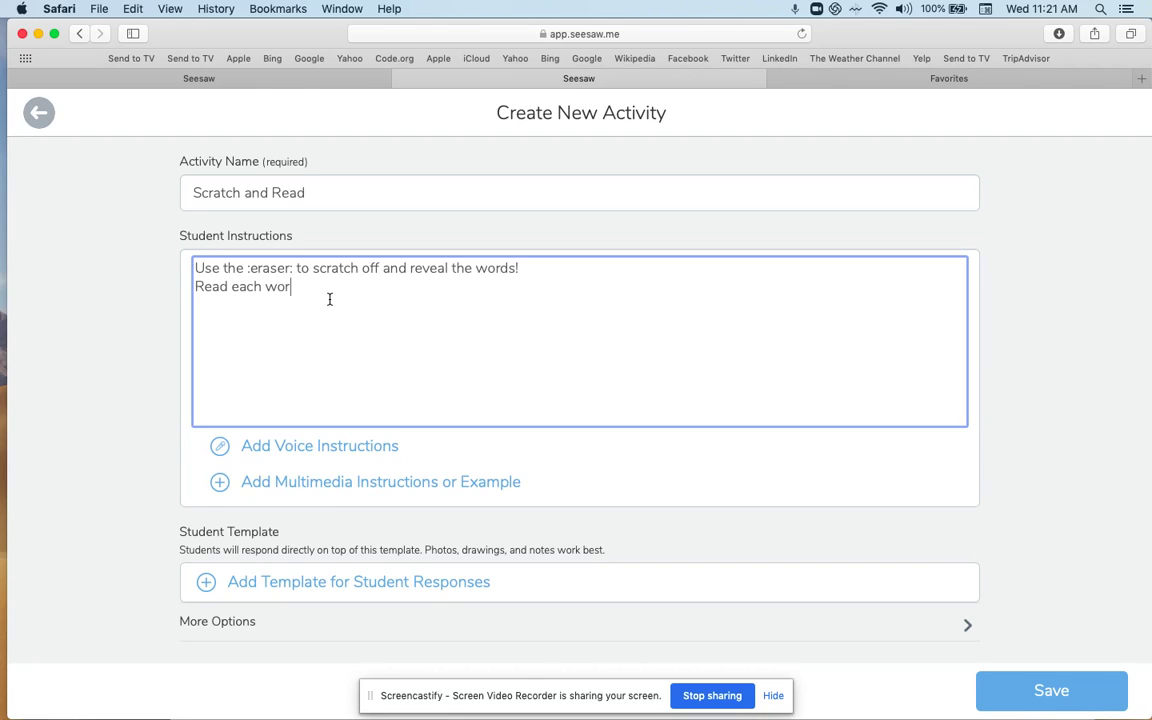
pyautogui.write('d and record yourself using')
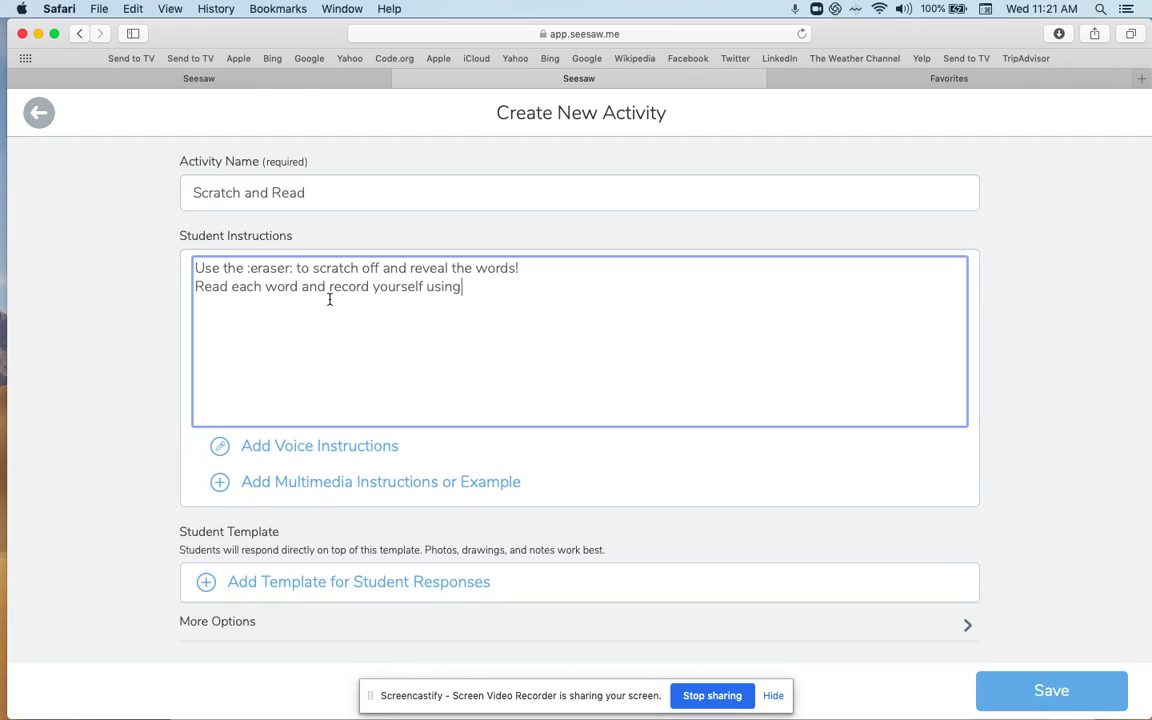
pyautogui.write(' the :mic:')
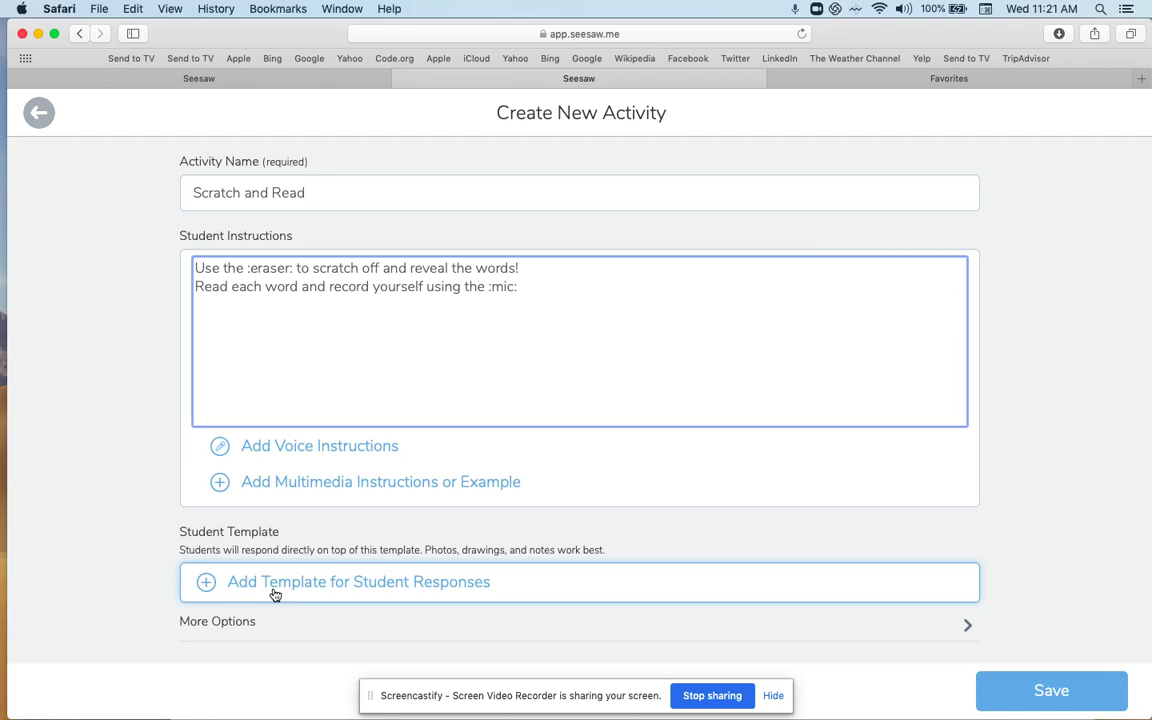
# Step: Add a third instruction line: "When you are finished press :check:"
pyautogui.write('When you are ')
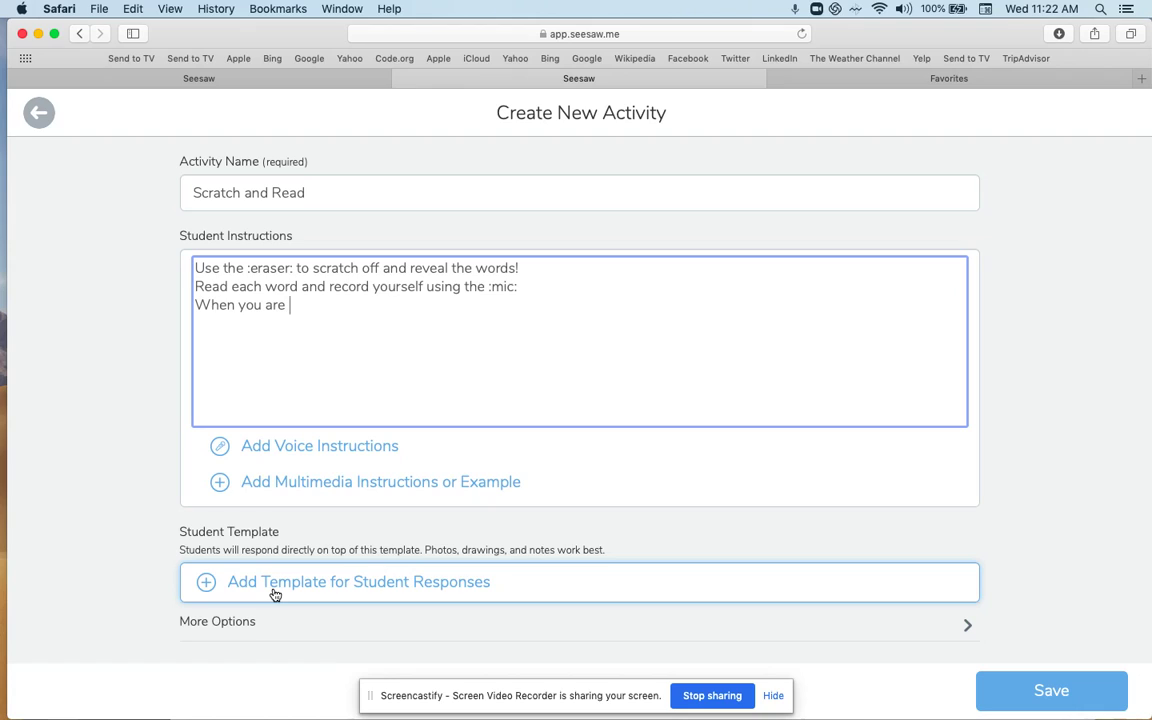
pyautogui.write('finished press')
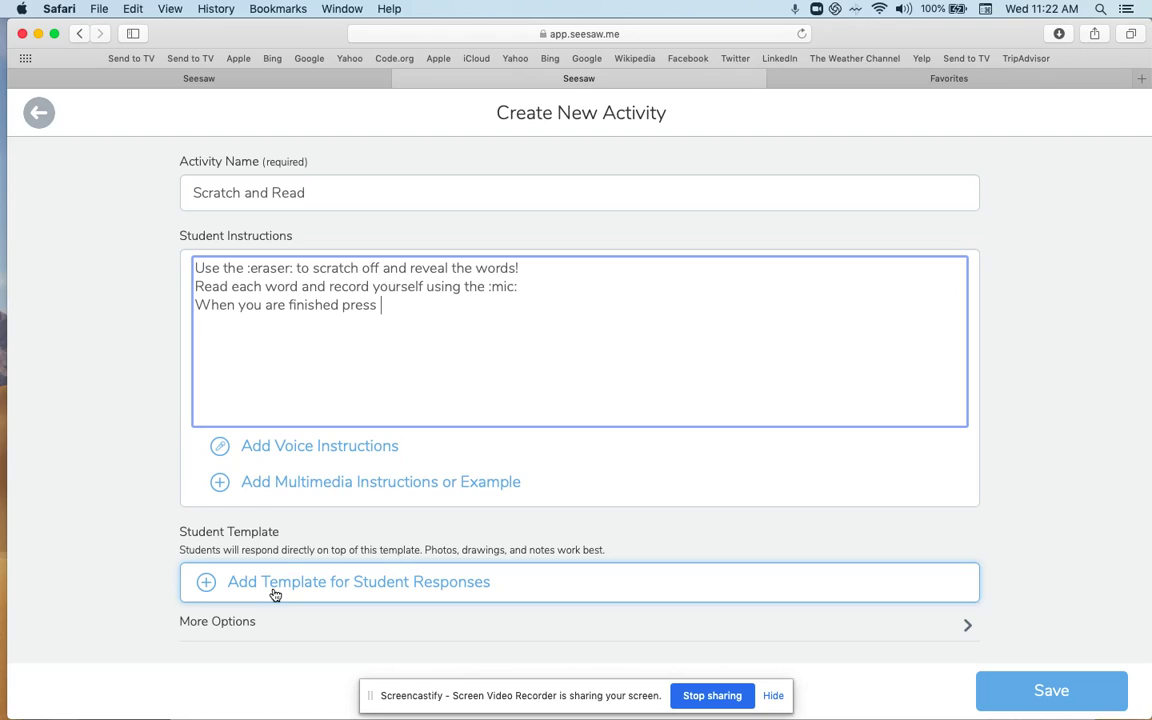
pyautogui.write(' :check:')
# Step: Switch to the Seesaw Icon Shortcuts image in Preview, capture a screenshot of the chart, and return to the activity in Safari
pyautogui.moveTo(233, 712)
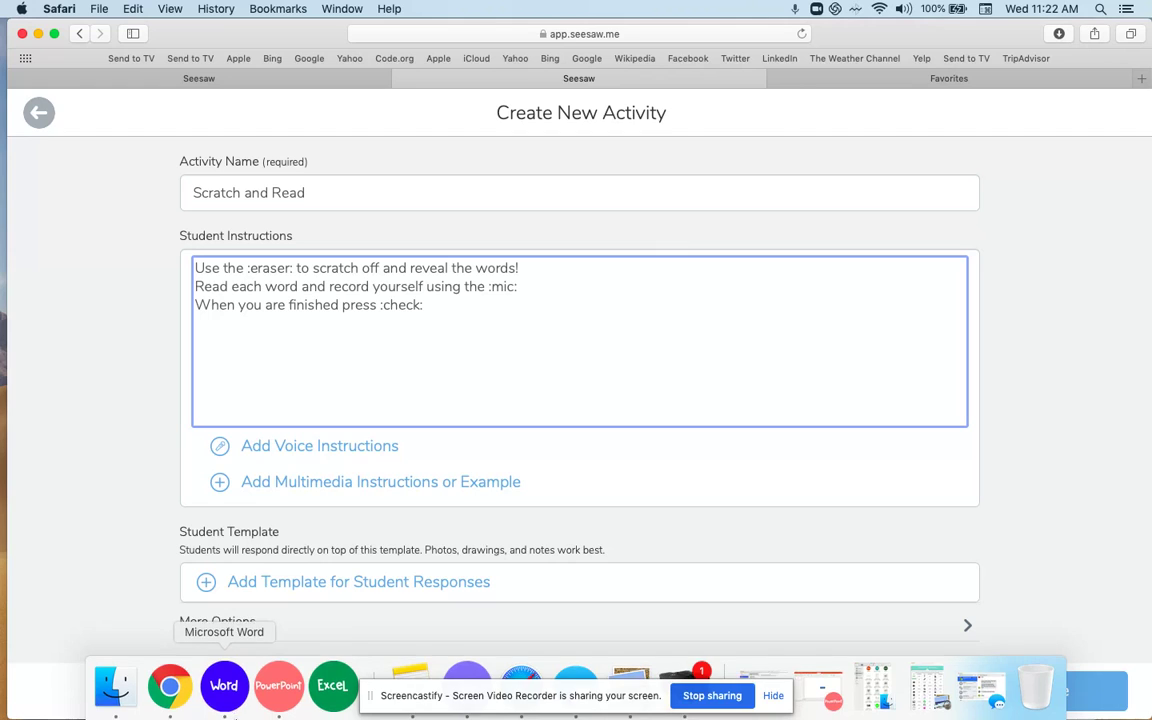
pyautogui.click(924, 690)
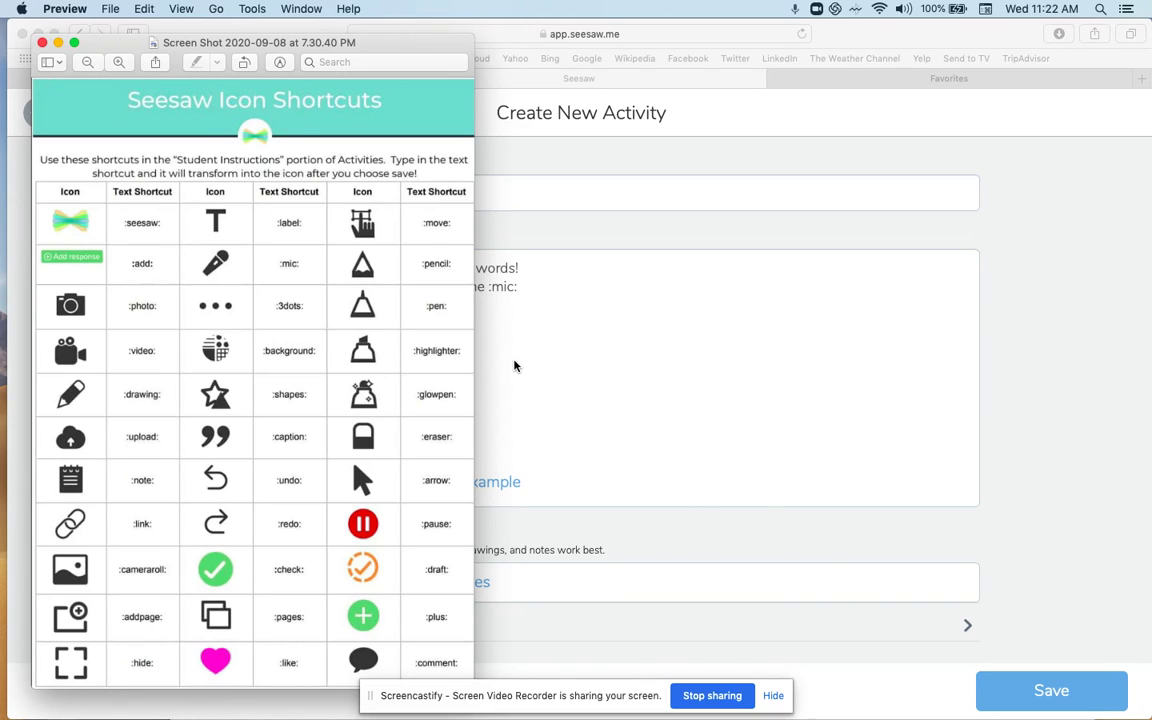
pyautogui.press('super+shift+4')
pyautogui.moveTo(31, 79); pyautogui.dragTo(474, 681)
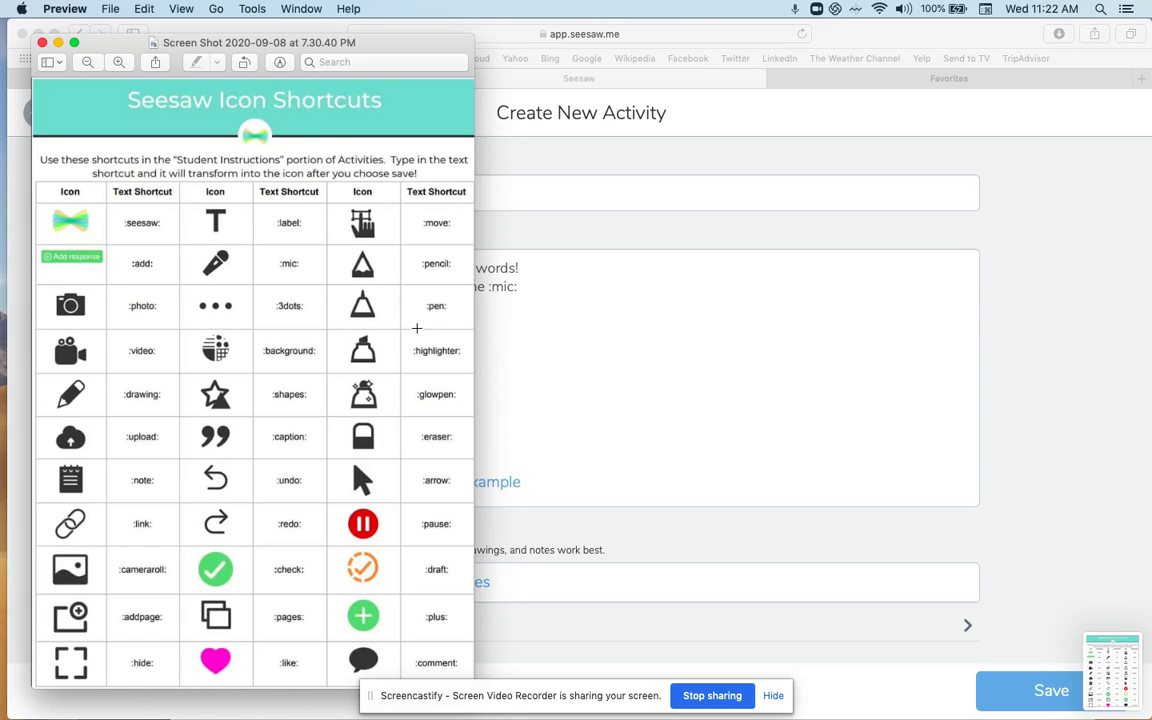
pyautogui.click(562, 342)
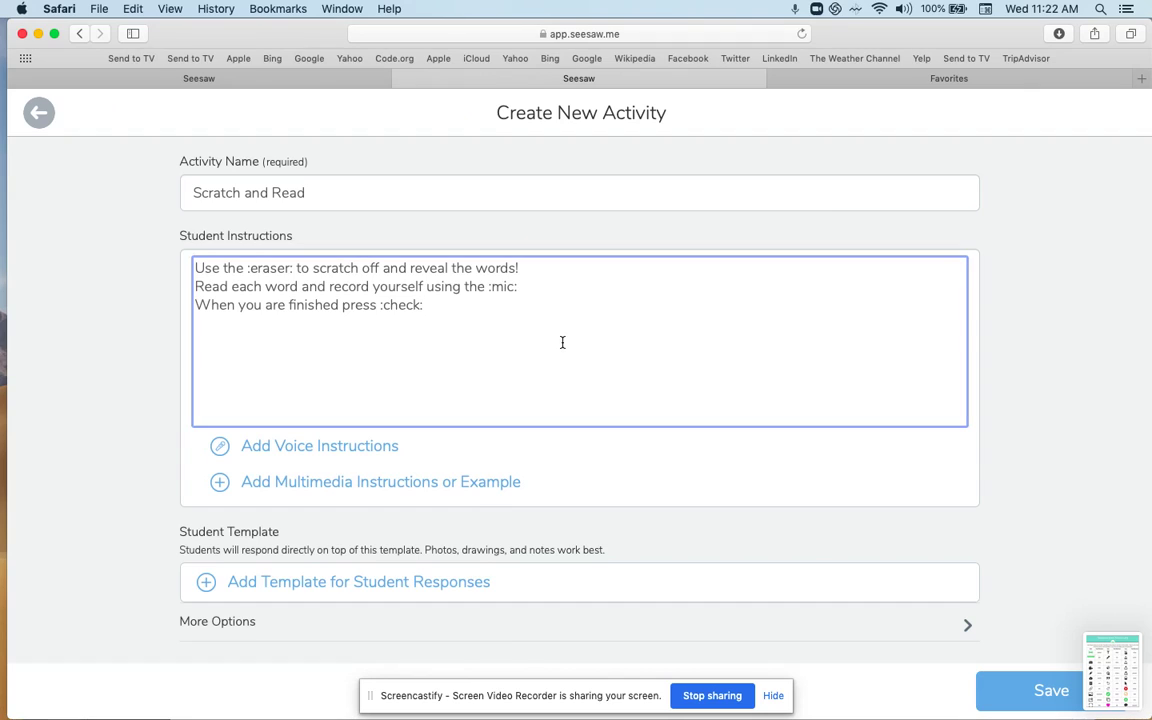
# Step: Add a fourth instruction line: "If you need more time press :draft:"
pyautogui.press('Return')
pyautogui.write('I')
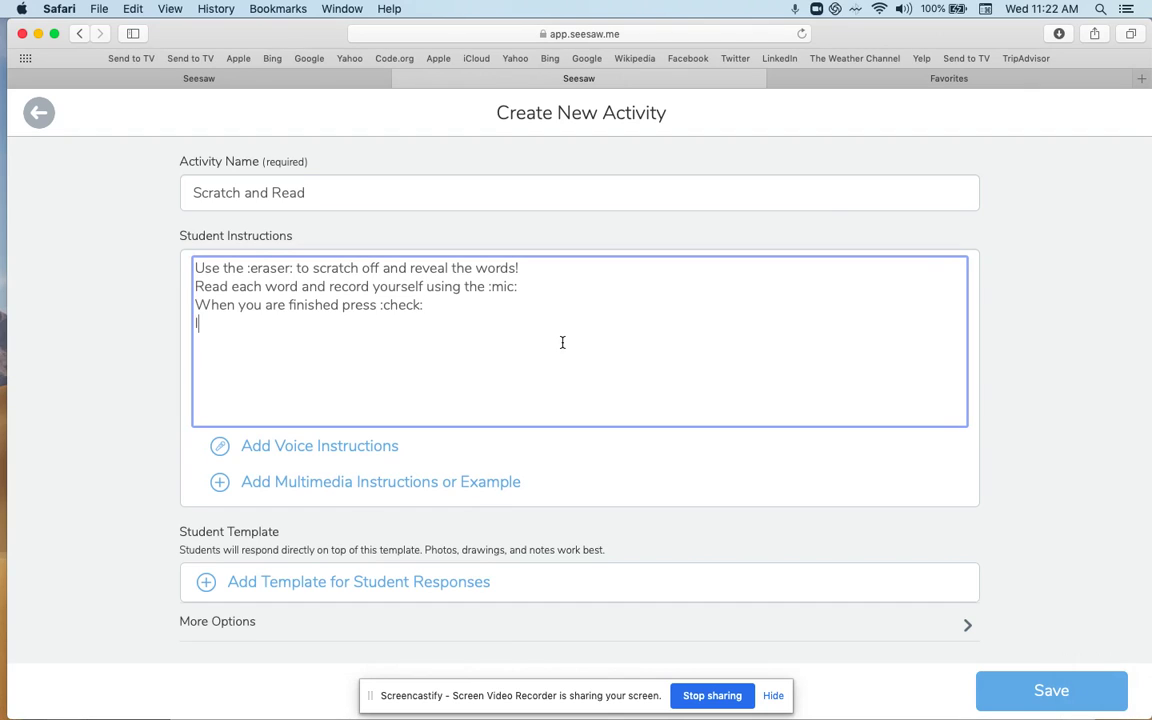
pyautogui.write('f you neded more time pre')
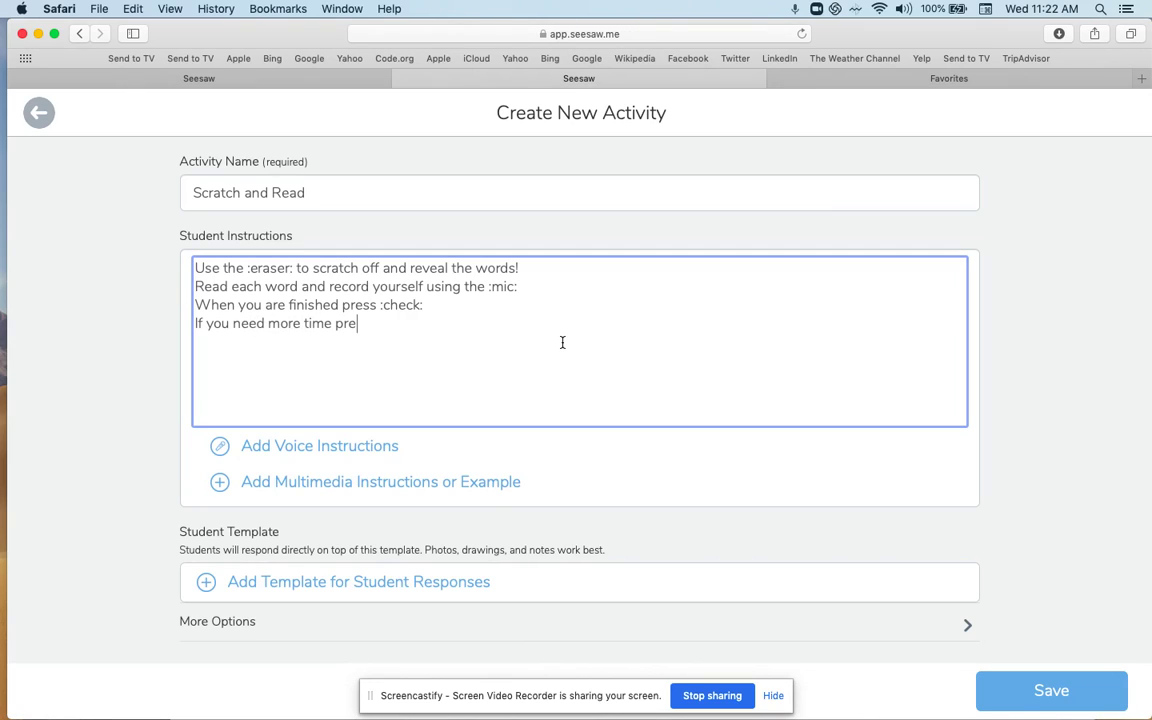
pyautogui.write('ss :draft:')
# Step: Start a blank drawing as the template for student responses
pyautogui.click(357, 581)
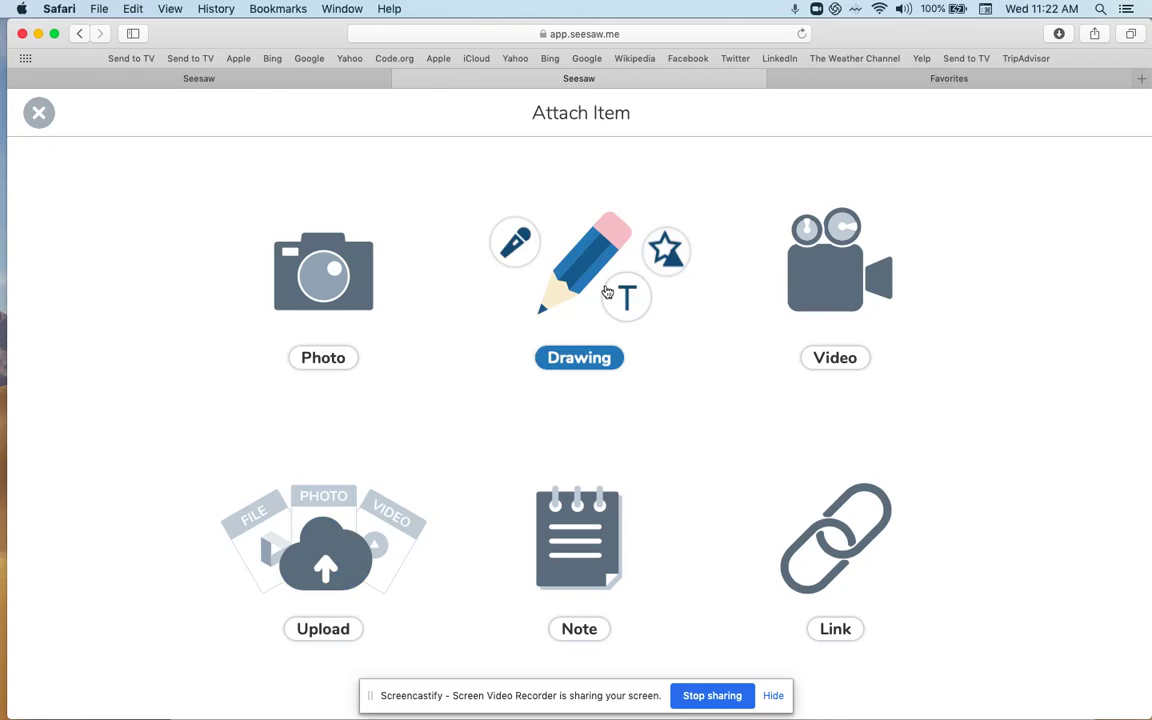
pyautogui.click(578, 276)
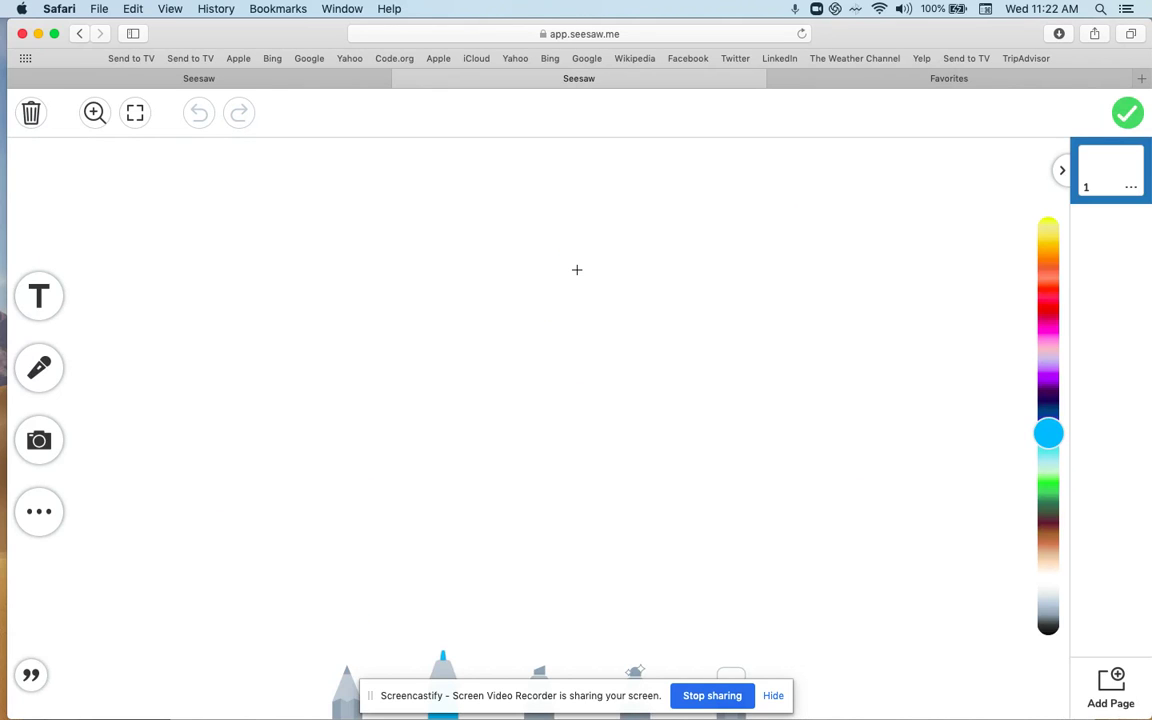
# Step: Hide the screen-sharing notice and close the other Seesaw browser tab, keeping the one with the blank drawing
pyautogui.click(772, 695)
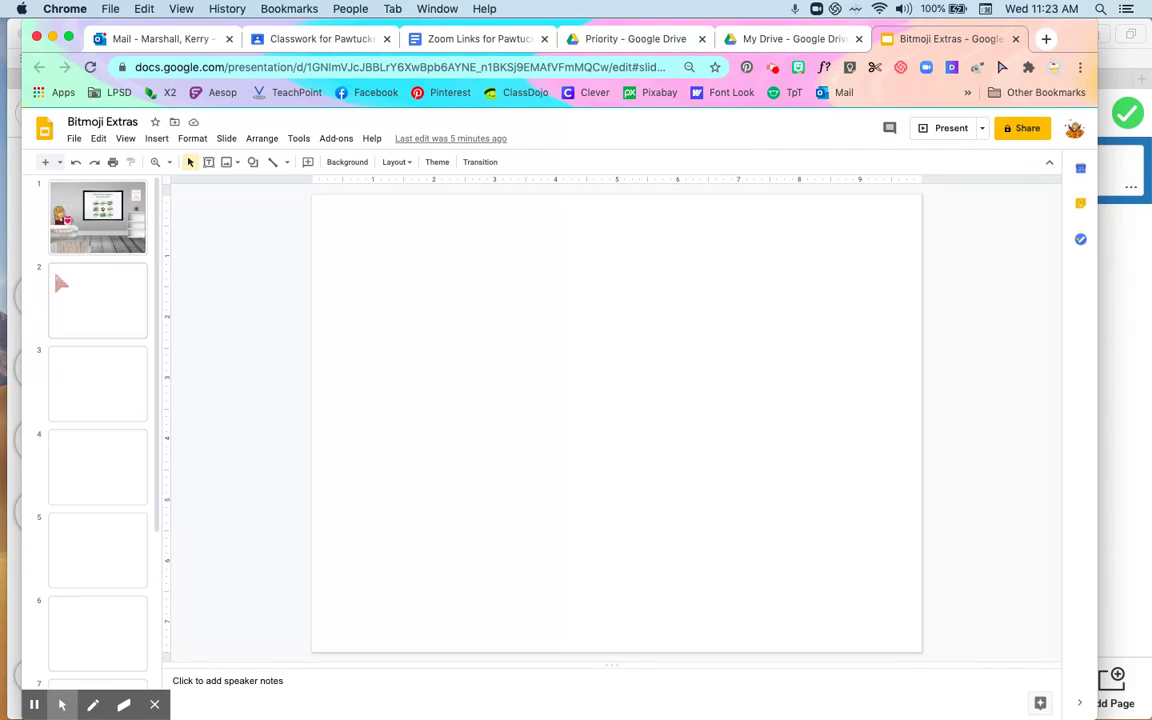
pyautogui.click(12, 78)
pyautogui.click(12, 78)
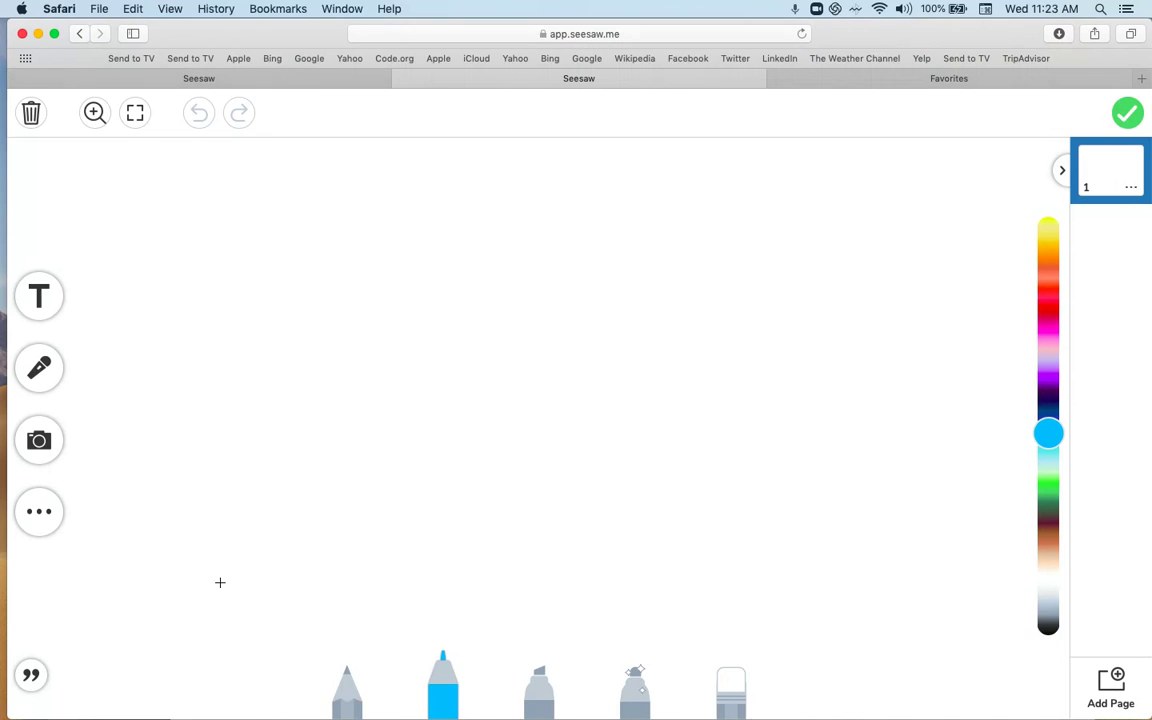
# Step: Insert a yellow star shape on the blank template page and close the shape collection
pyautogui.click(28, 507)
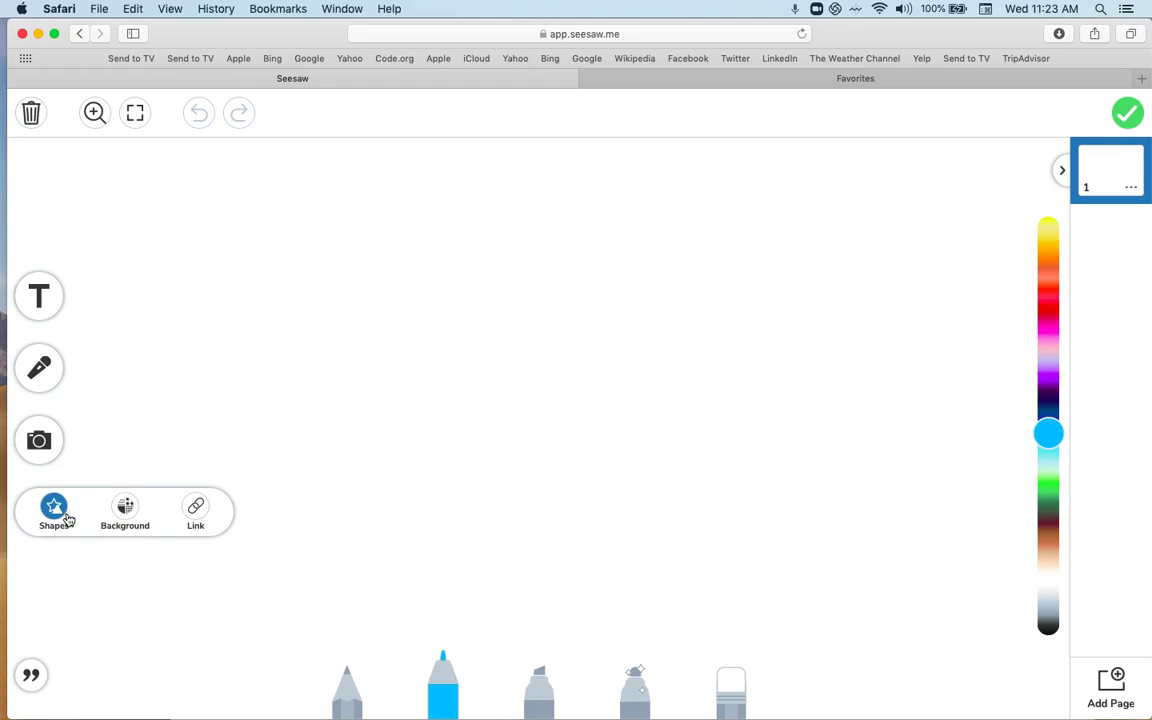
pyautogui.click(55, 512)
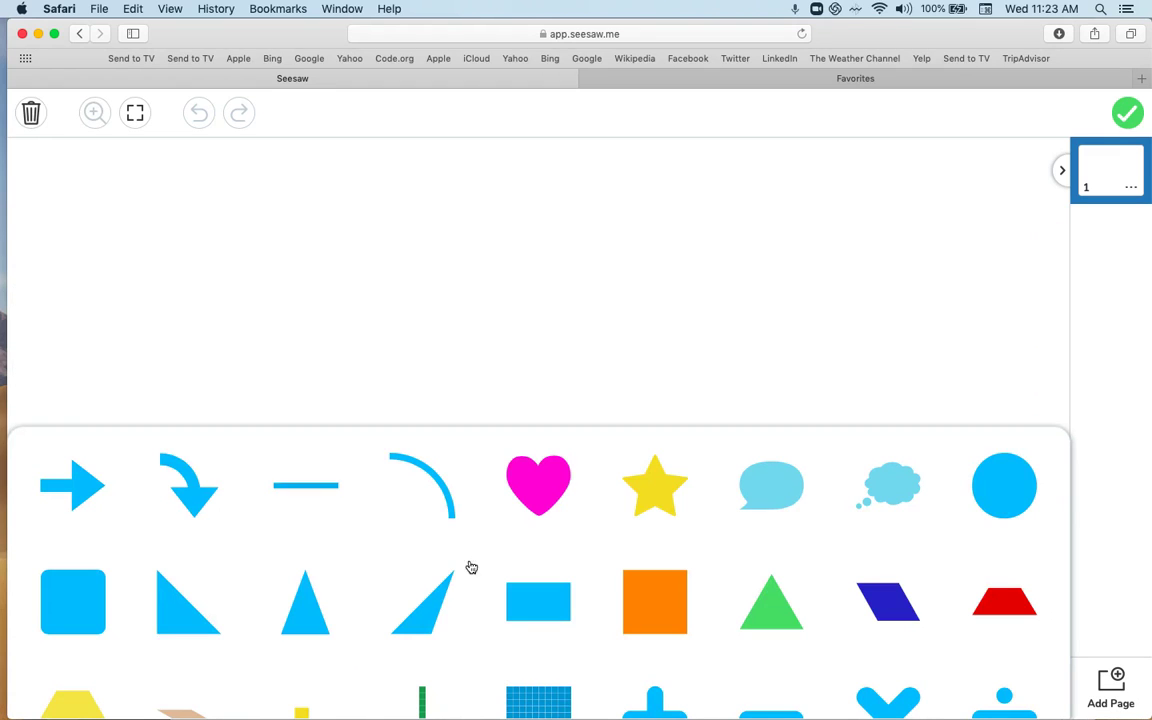
pyautogui.click(669, 514)
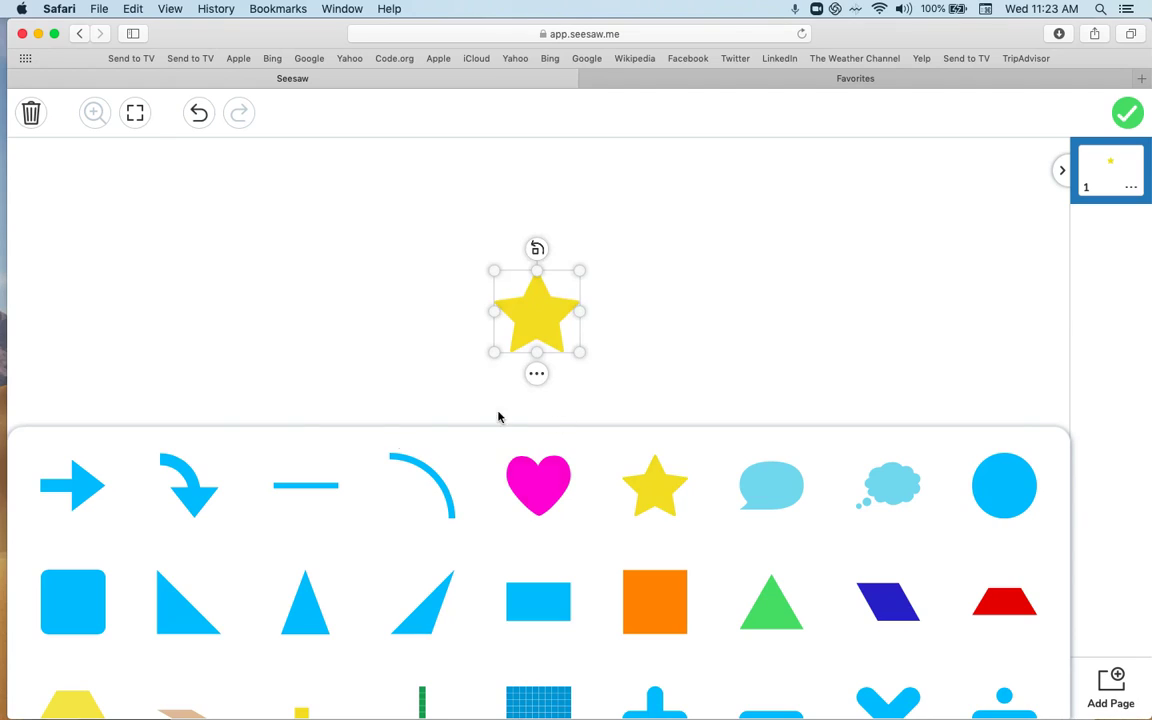
pyautogui.click(220, 380)
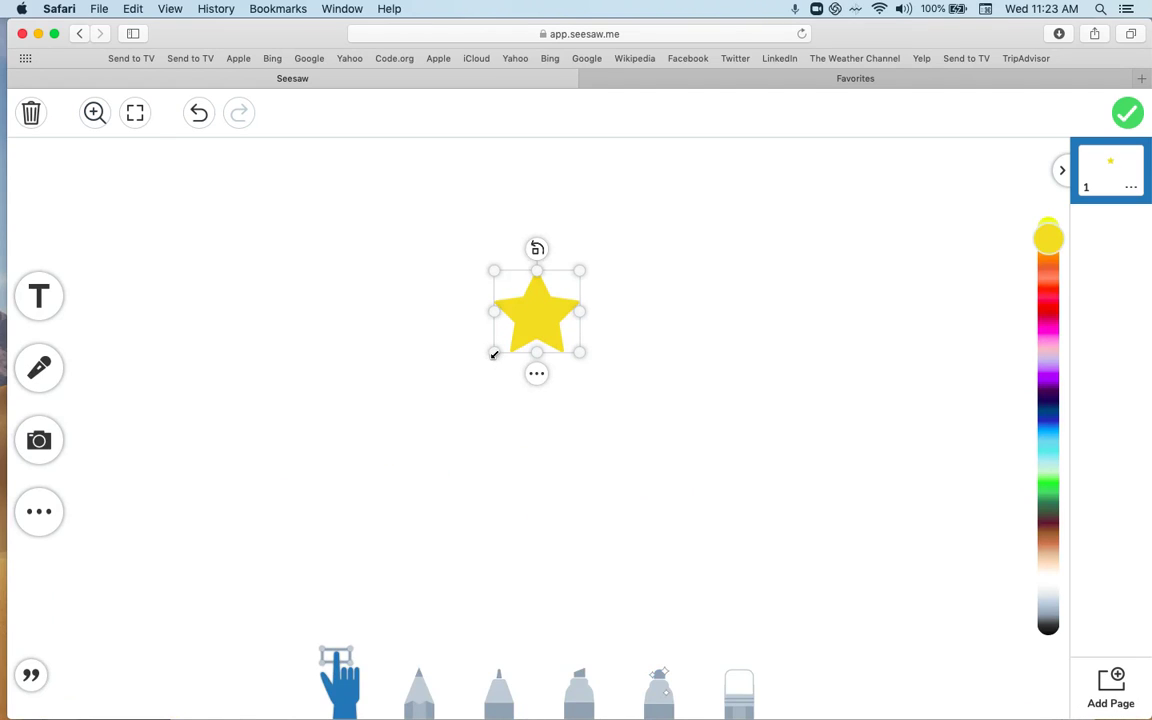
# Step: Enlarge the star in the upper-left corner of the page and rotate it a quarter turn counterclockwise
pyautogui.moveTo(490, 352); pyautogui.dragTo(422, 420)
pyautogui.moveTo(485, 385); pyautogui.dragTo(197, 267)
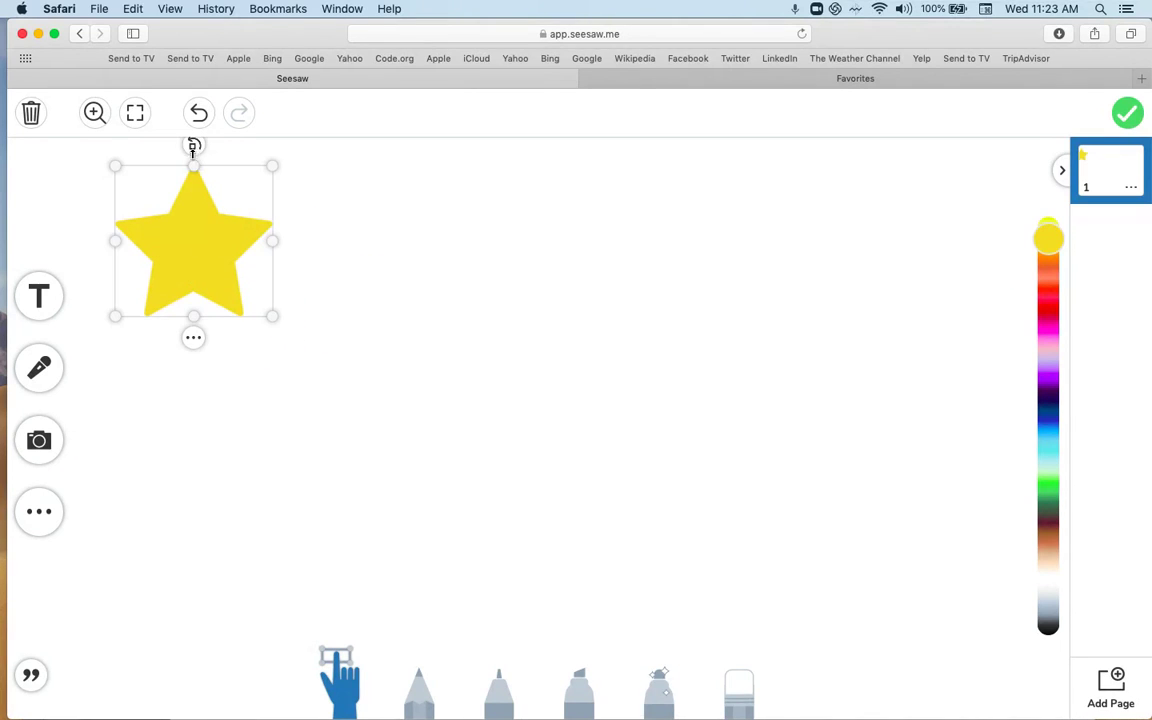
pyautogui.moveTo(193, 161); pyautogui.dragTo(152, 165)
pyautogui.click(195, 150)
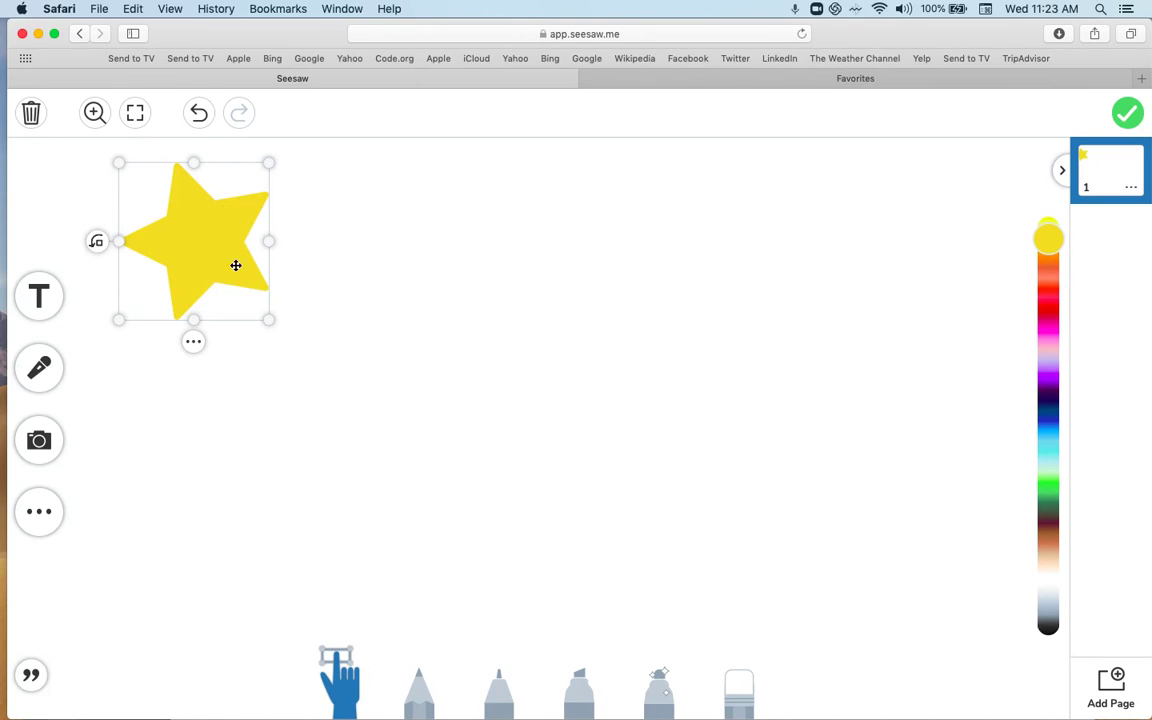
# Step: Rotate the yellow star in quarter turns until its single point faces straight up
pyautogui.click(97, 244)
pyautogui.click(100, 245)
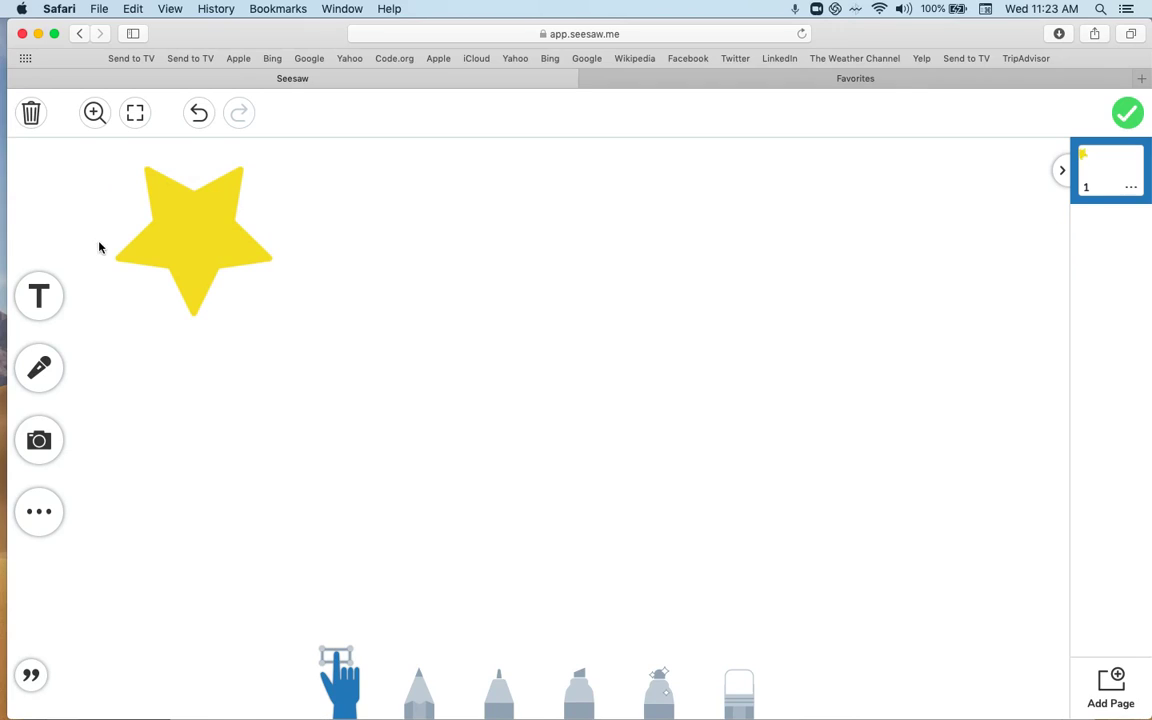
pyautogui.click(198, 272)
pyautogui.click(196, 338)
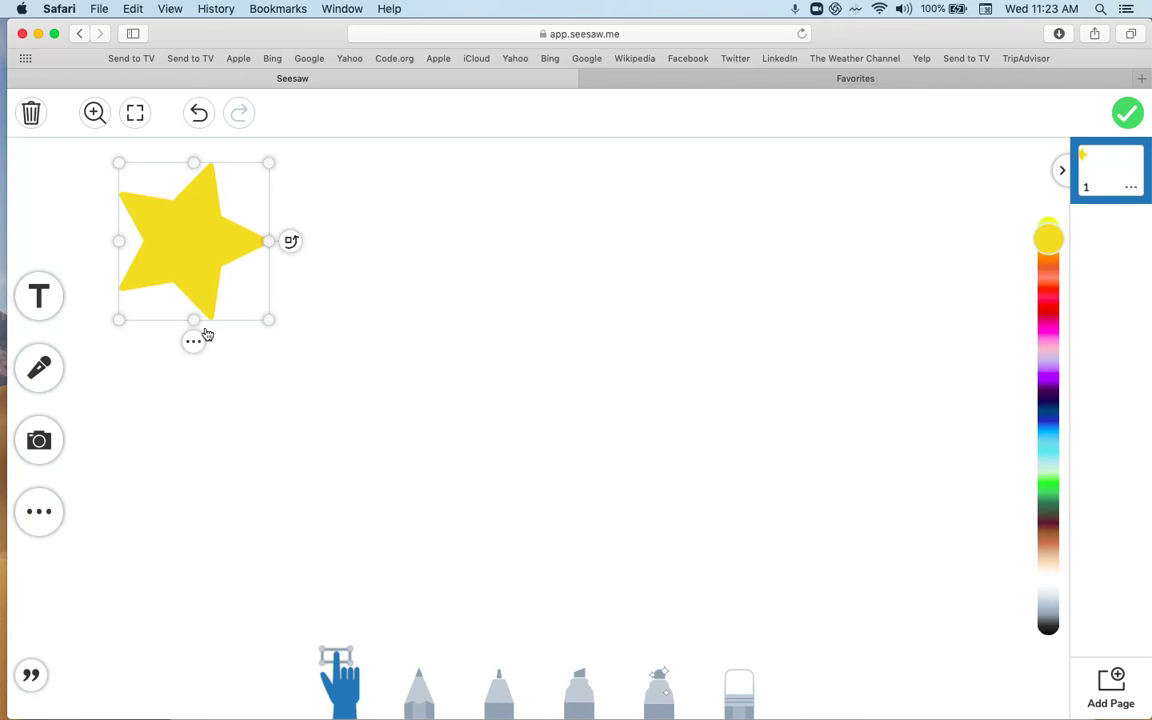
pyautogui.click(290, 243)
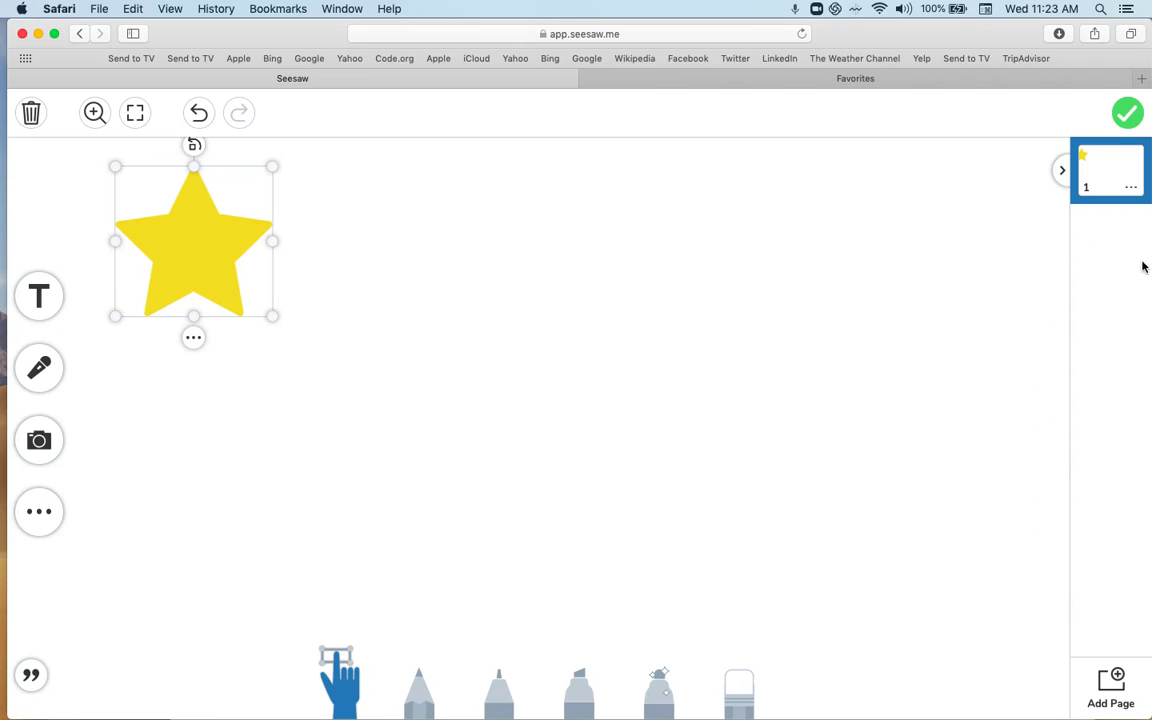
# Step: Recolor the yellow star to magenta pink
pyautogui.moveTo(1075, 242)
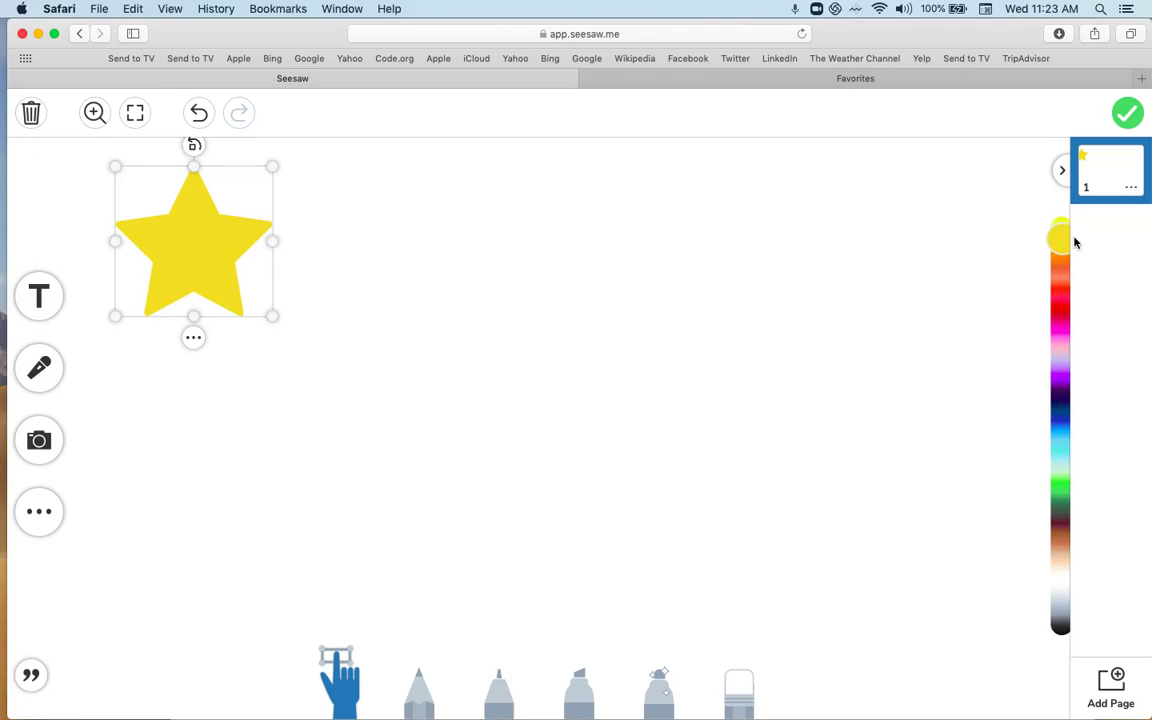
pyautogui.click(1059, 270)
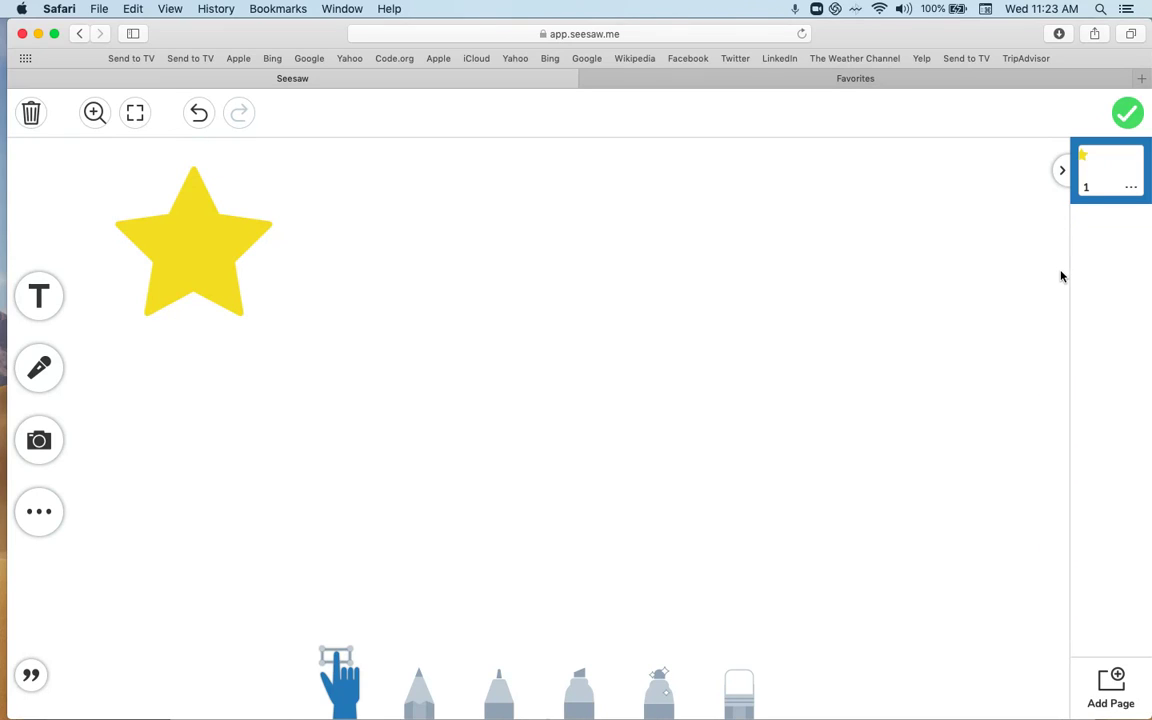
pyautogui.click(206, 260)
pyautogui.moveTo(1050, 235); pyautogui.dragTo(1044, 321)
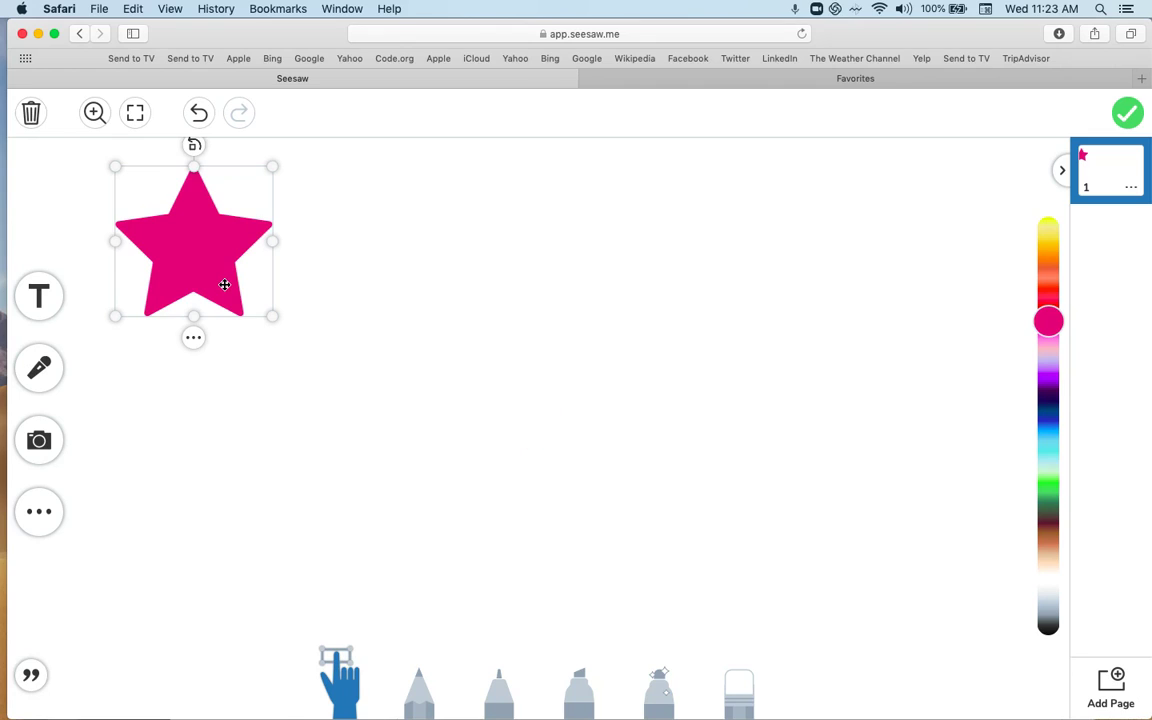
# Step: Try the translucent fill style on the magenta star, and settle on the outline-only style
pyautogui.click(193, 337)
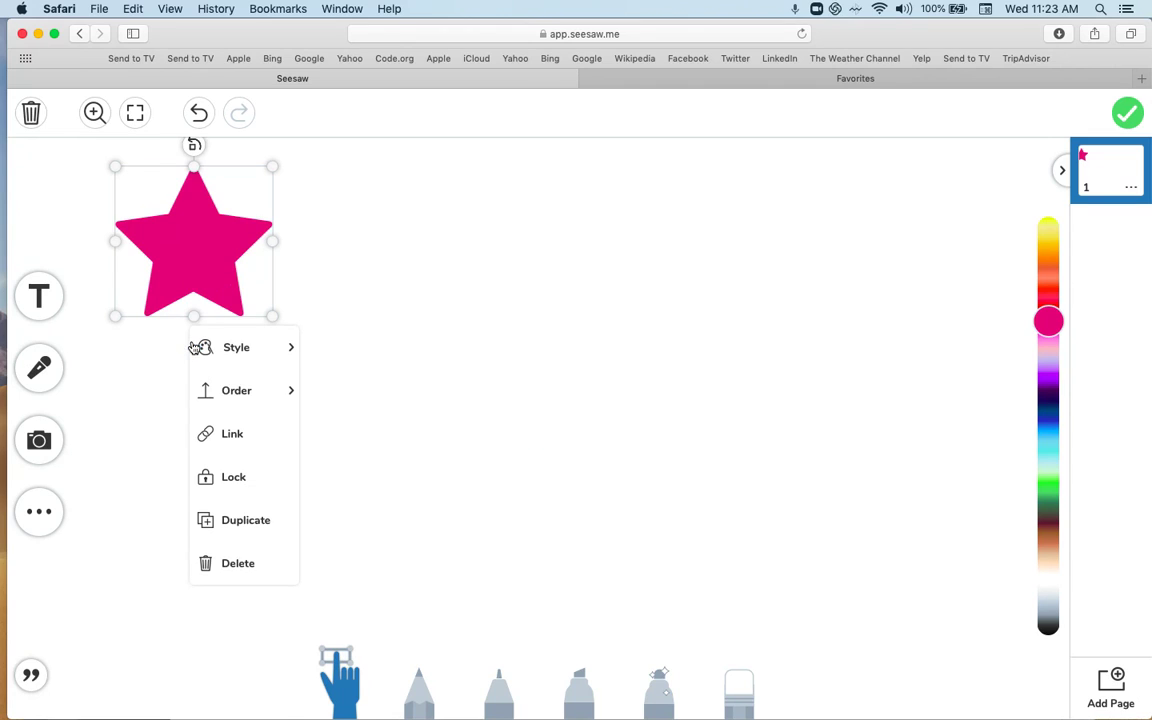
pyautogui.click(194, 347)
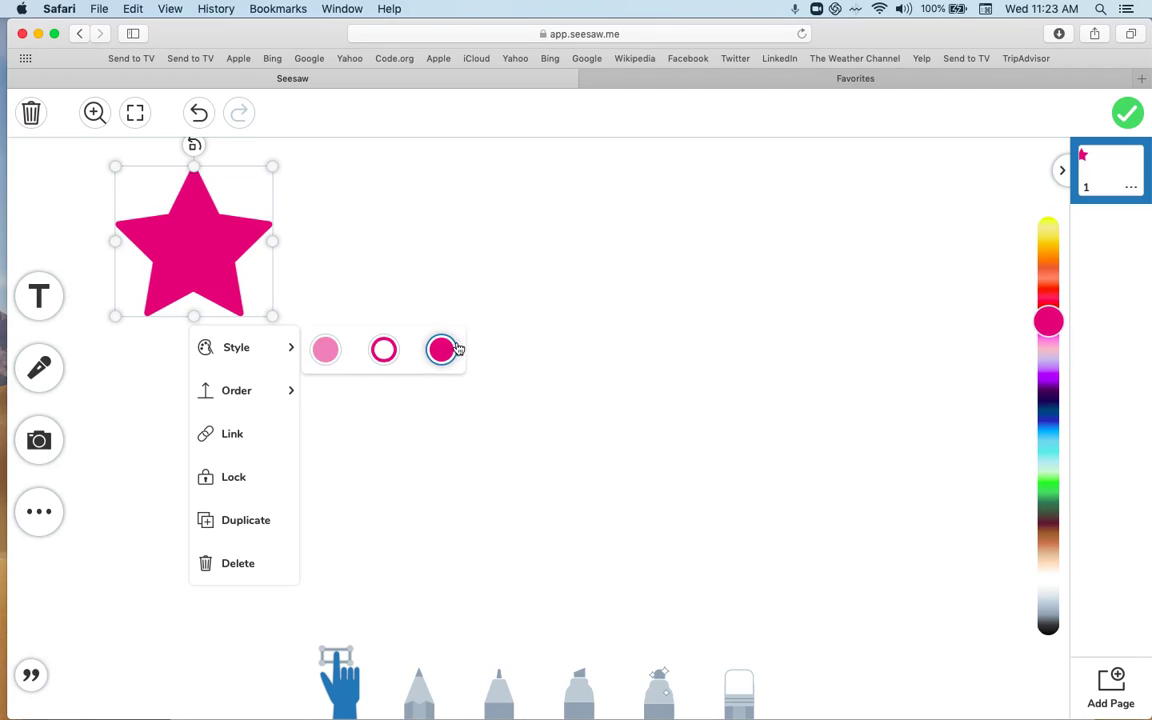
pyautogui.click(326, 350)
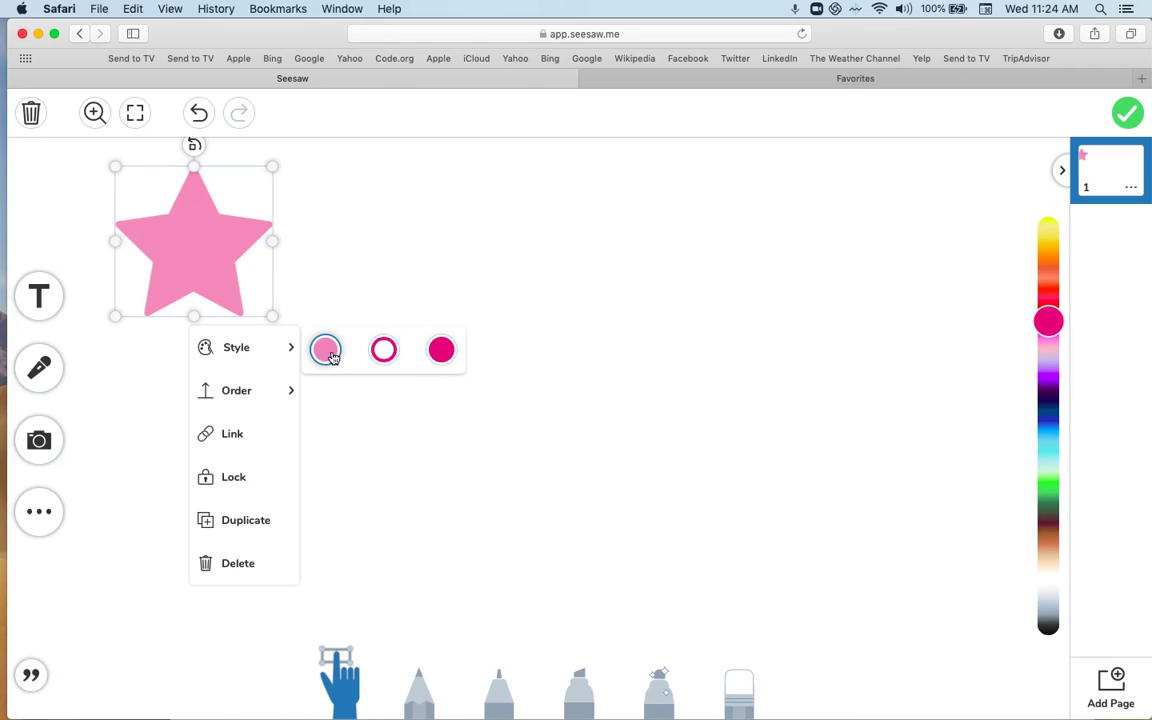
pyautogui.click(390, 358)
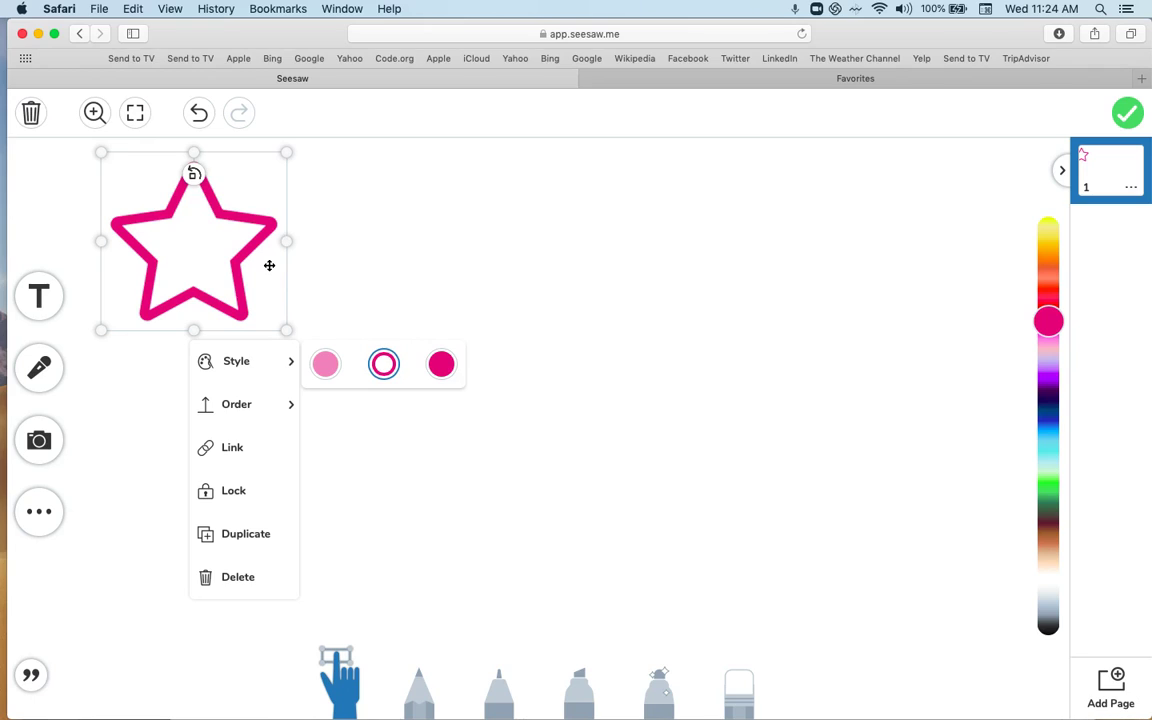
pyautogui.click(211, 278)
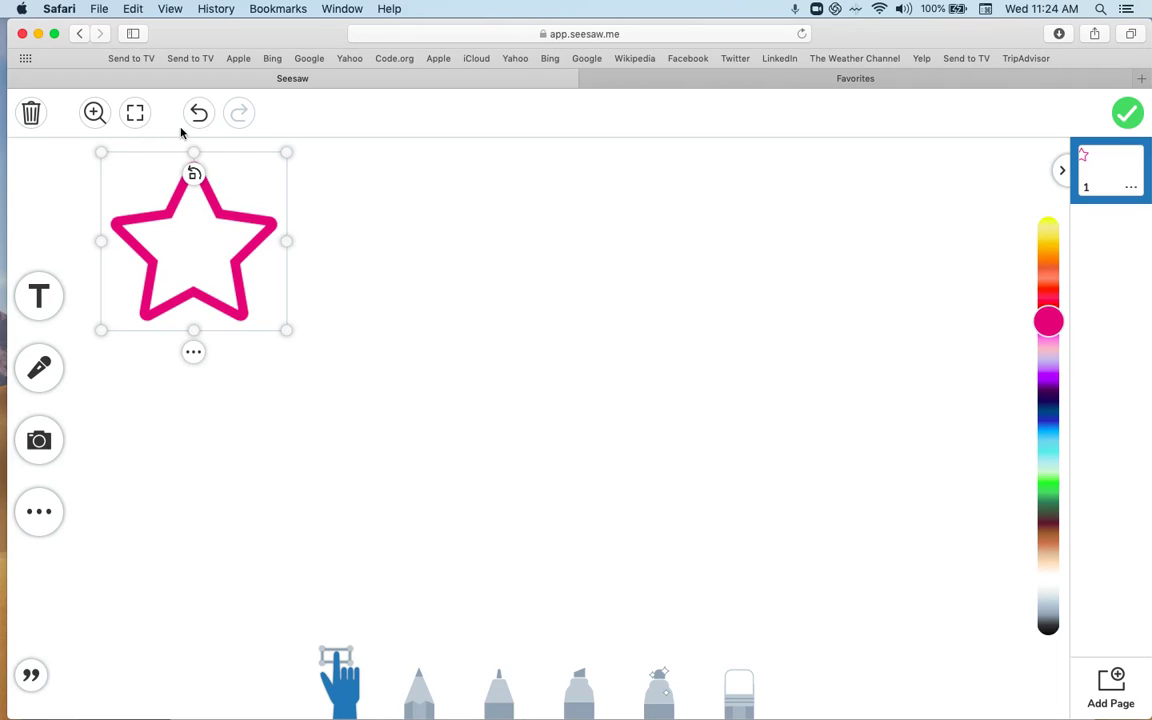
# Step: Duplicate the outlined star and place the copy beside the original, slightly lower on the page
pyautogui.click(135, 10)
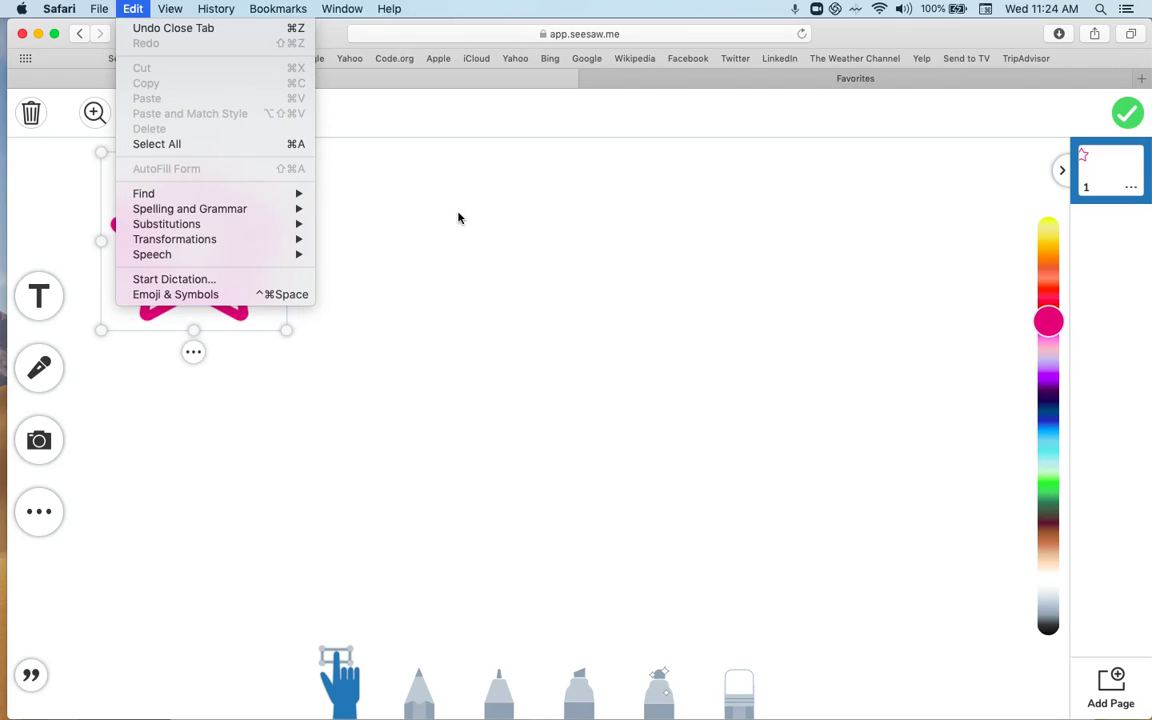
pyautogui.click(400, 216)
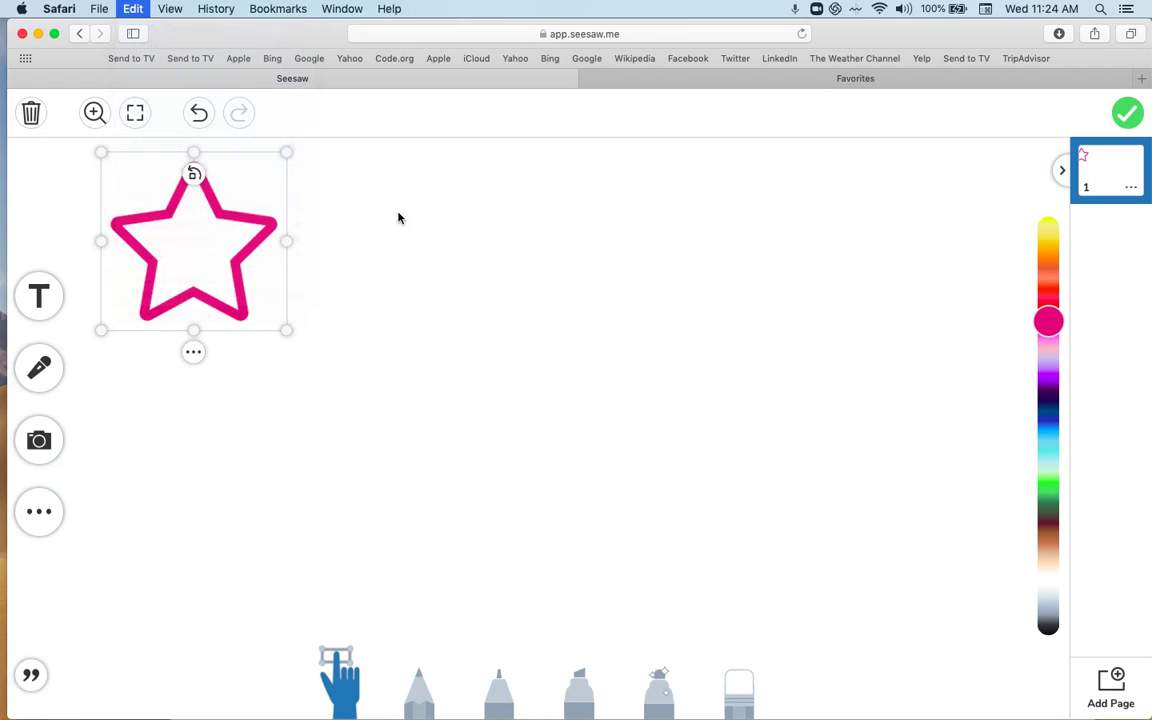
pyautogui.click(194, 352)
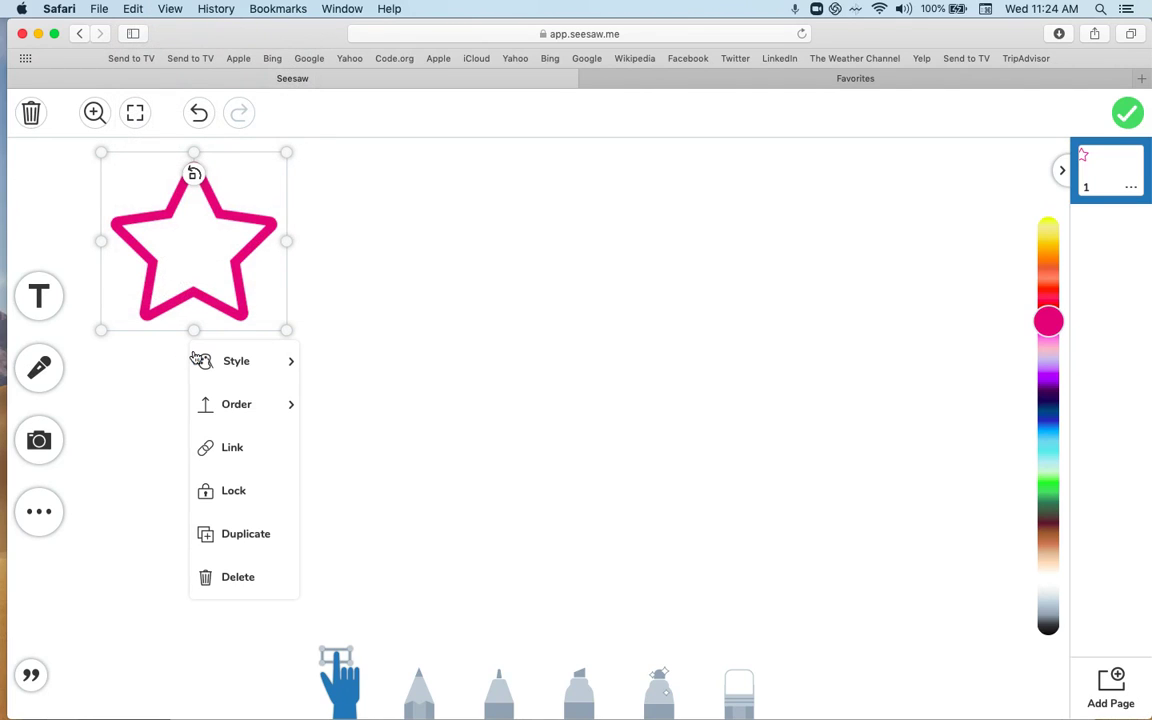
pyautogui.click(264, 541)
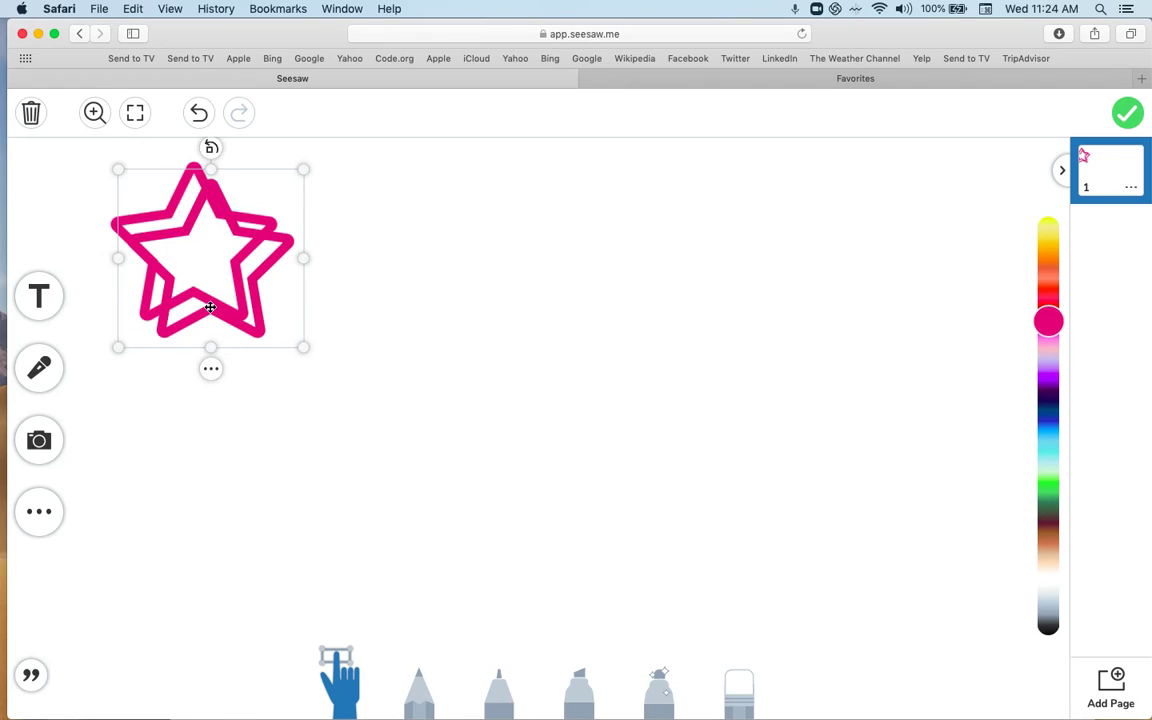
pyautogui.moveTo(190, 279); pyautogui.dragTo(407, 360)
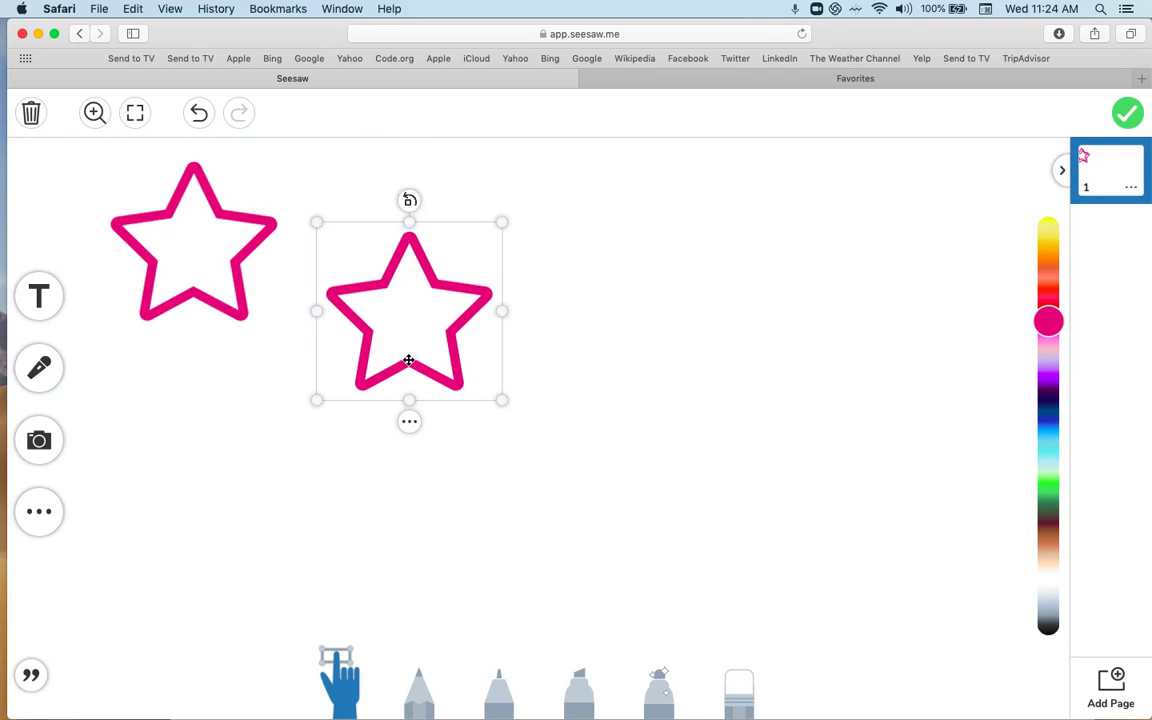
# Step: Make two more copies of the star and place them side by side along the lower-left part of the page
pyautogui.click(409, 420)
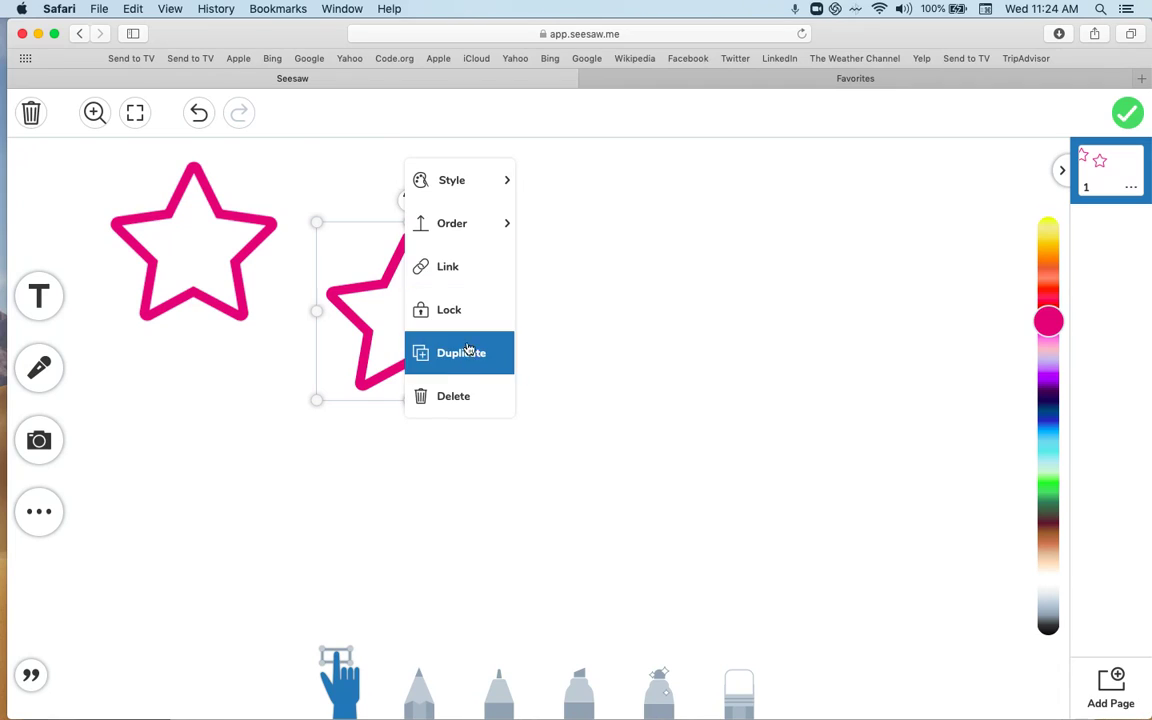
pyautogui.click(468, 360)
pyautogui.click(401, 480)
pyautogui.moveTo(401, 480); pyautogui.dragTo(224, 540)
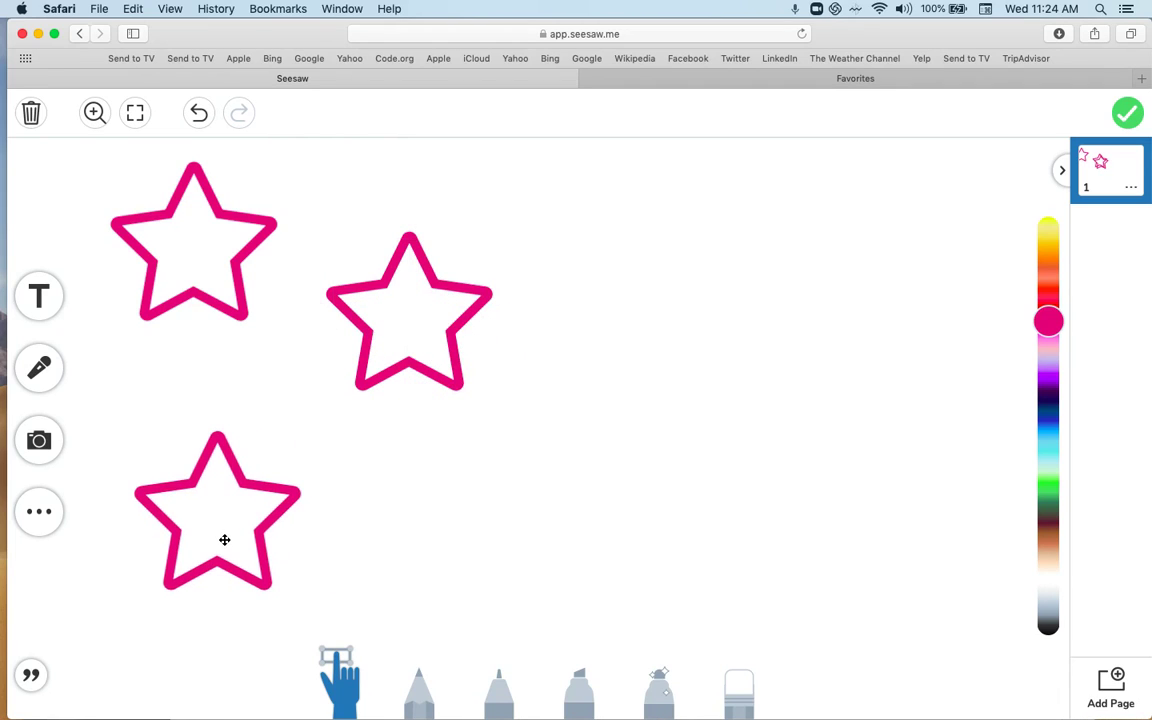
pyautogui.click(216, 622)
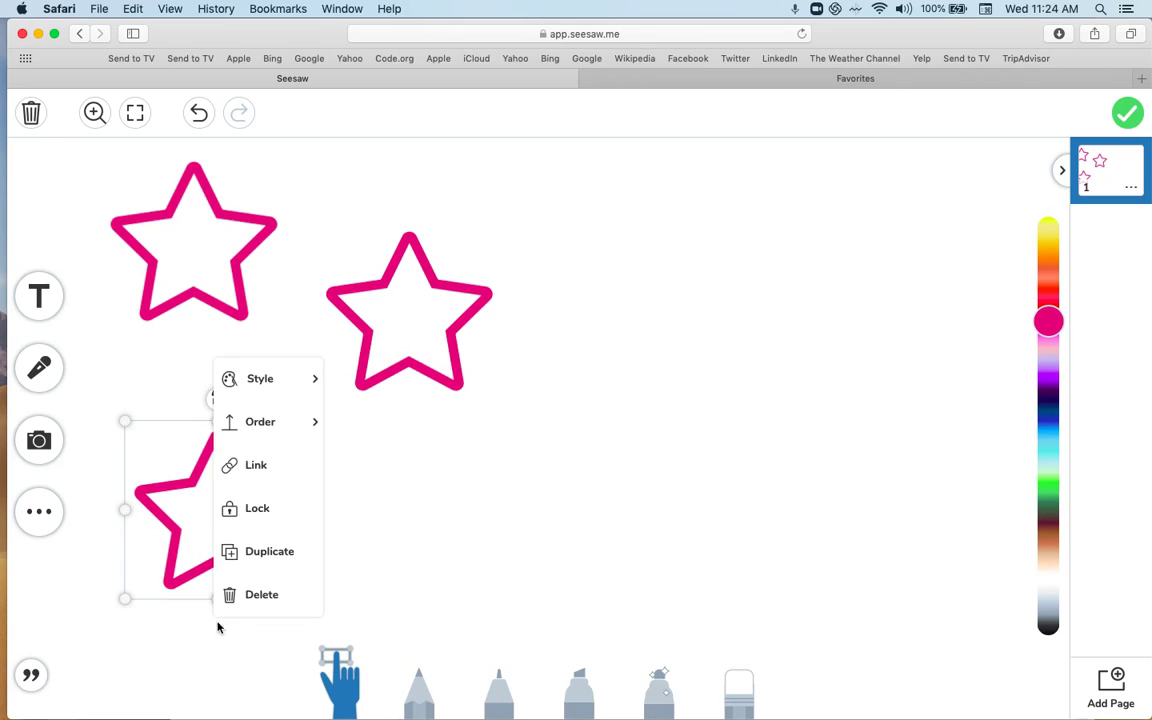
pyautogui.click(265, 551)
pyautogui.moveTo(265, 551); pyautogui.dragTo(488, 499)
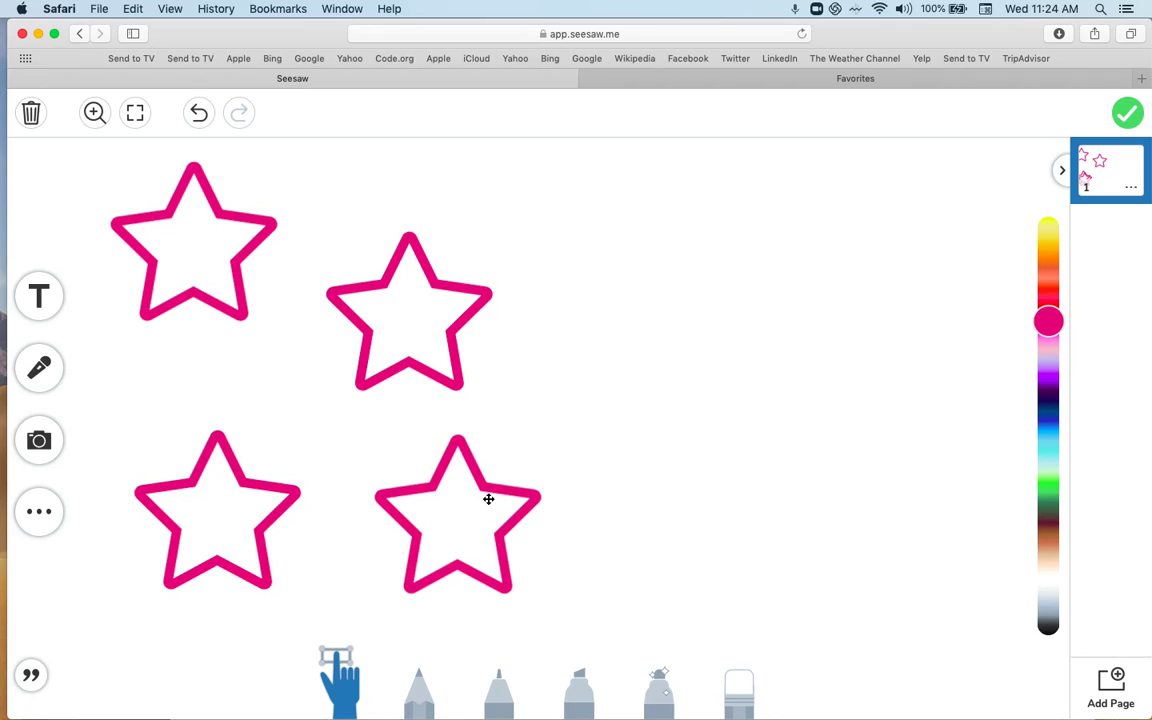
pyautogui.click(488, 499)
# Step: Duplicate the star twice more, placing one copy near the page center and the other in the lower-right area
pyautogui.click(455, 622)
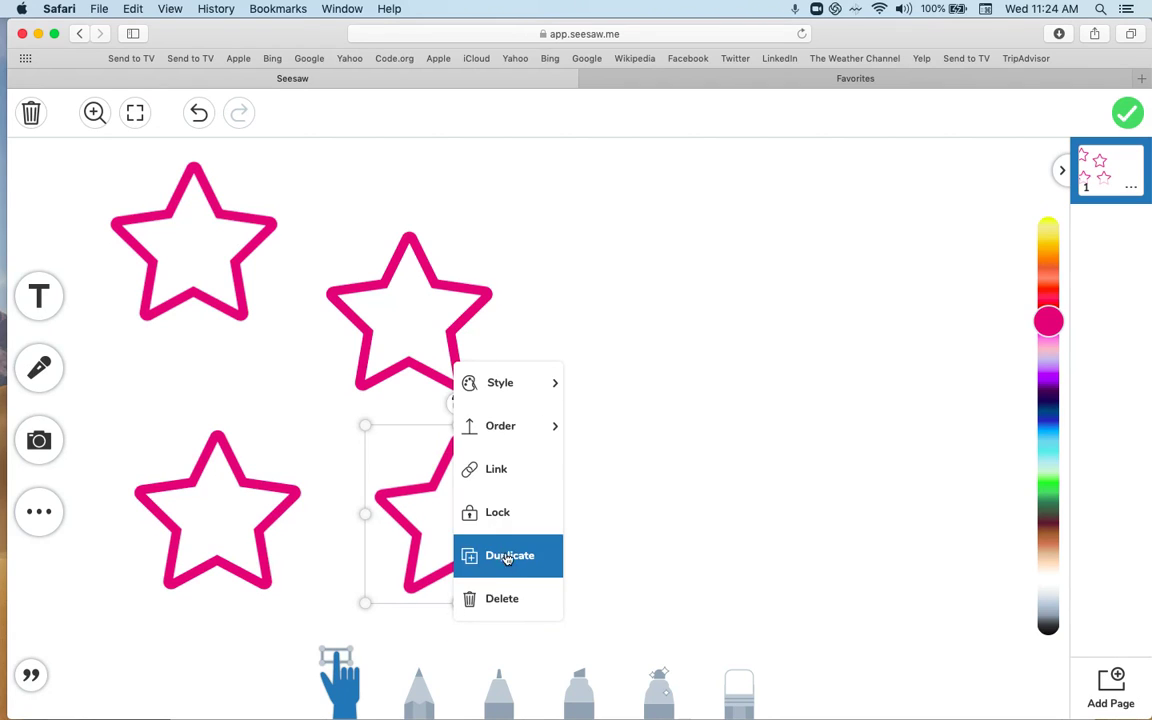
pyautogui.click(507, 559)
pyautogui.moveTo(496, 514); pyautogui.dragTo(632, 356)
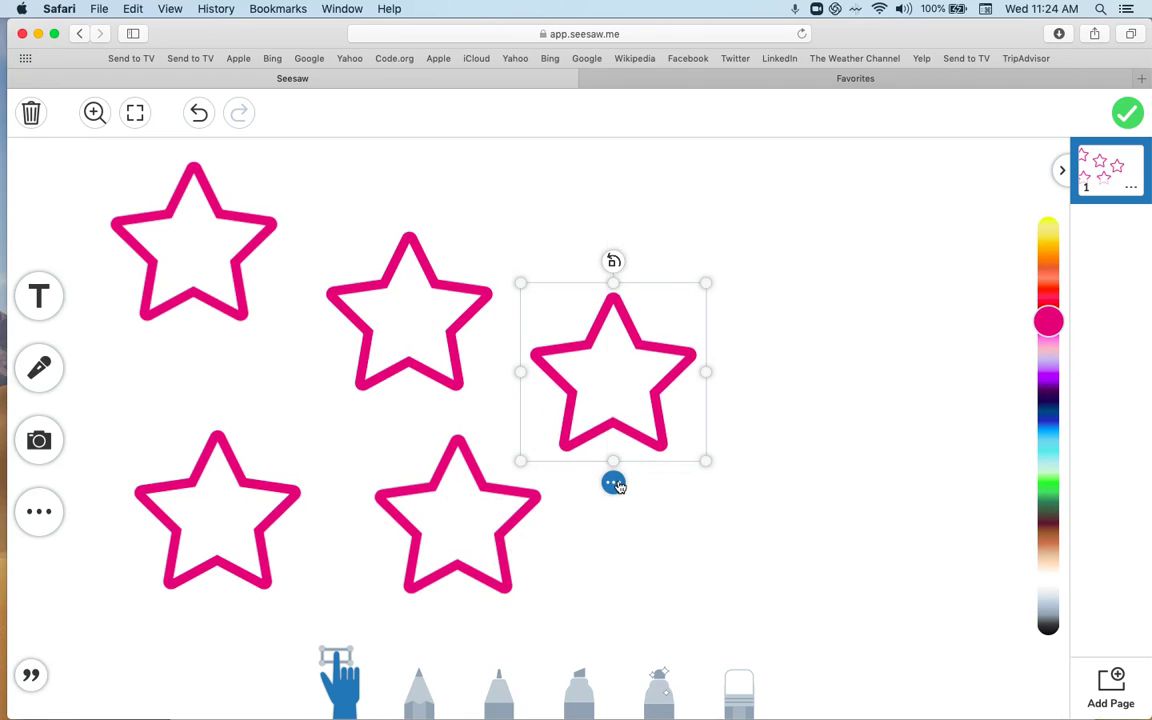
pyautogui.click(612, 477)
pyautogui.click(661, 414)
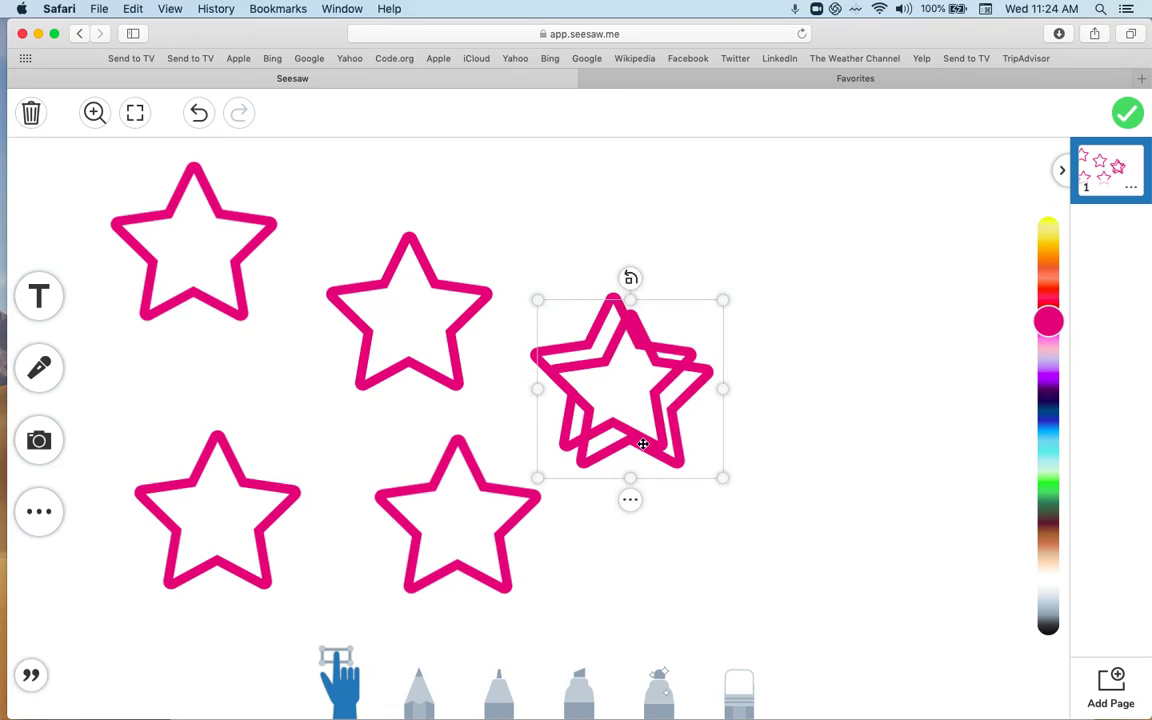
pyautogui.moveTo(663, 470); pyautogui.dragTo(783, 586)
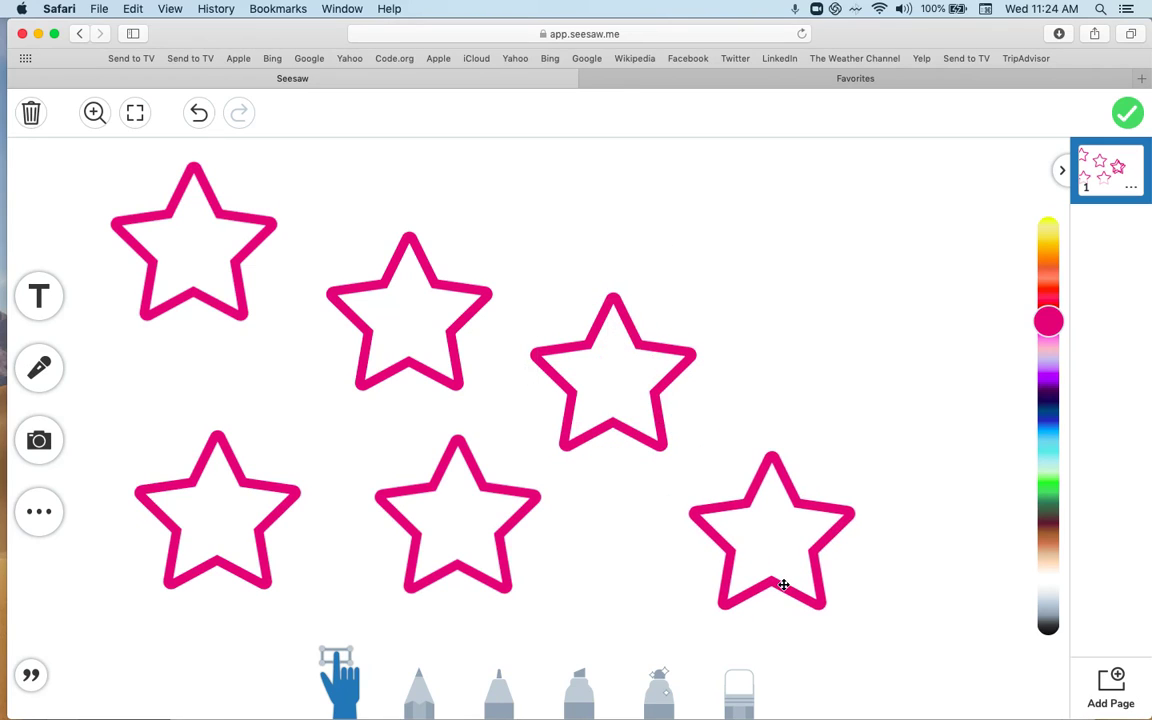
pyautogui.click(783, 586)
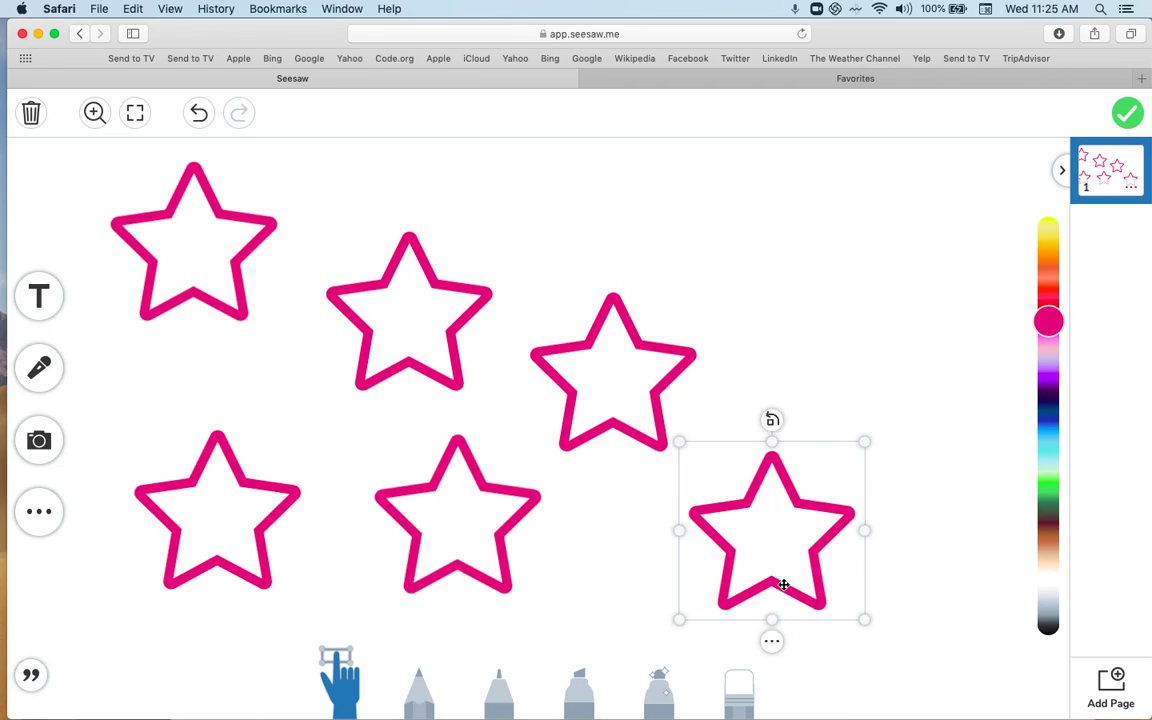
# Step: Lock the upper-left star and the star next to it in place
pyautogui.click(210, 250)
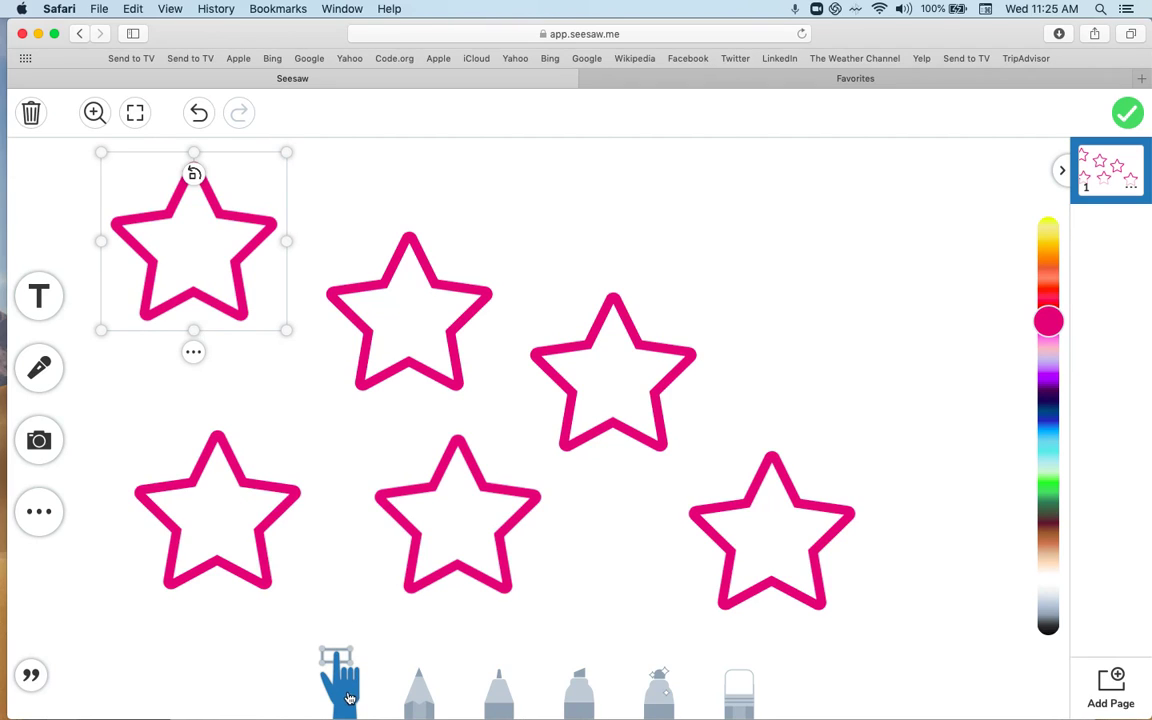
pyautogui.click(193, 351)
pyautogui.click(232, 489)
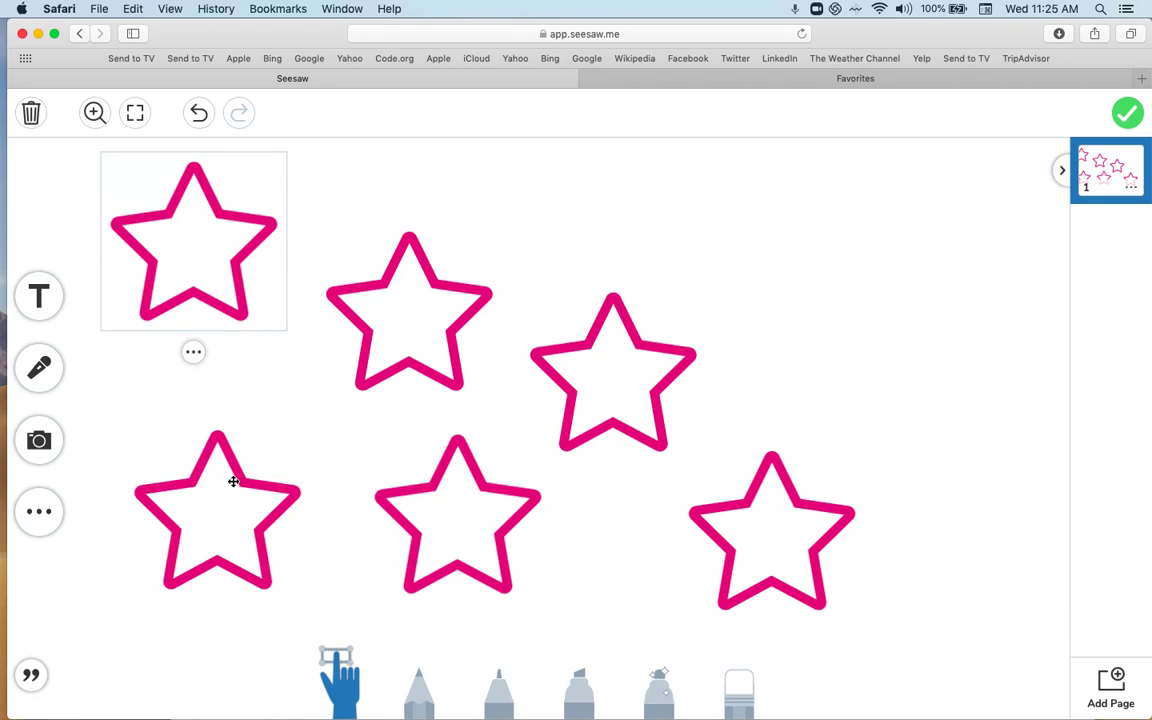
pyautogui.click(396, 368)
pyautogui.click(410, 420)
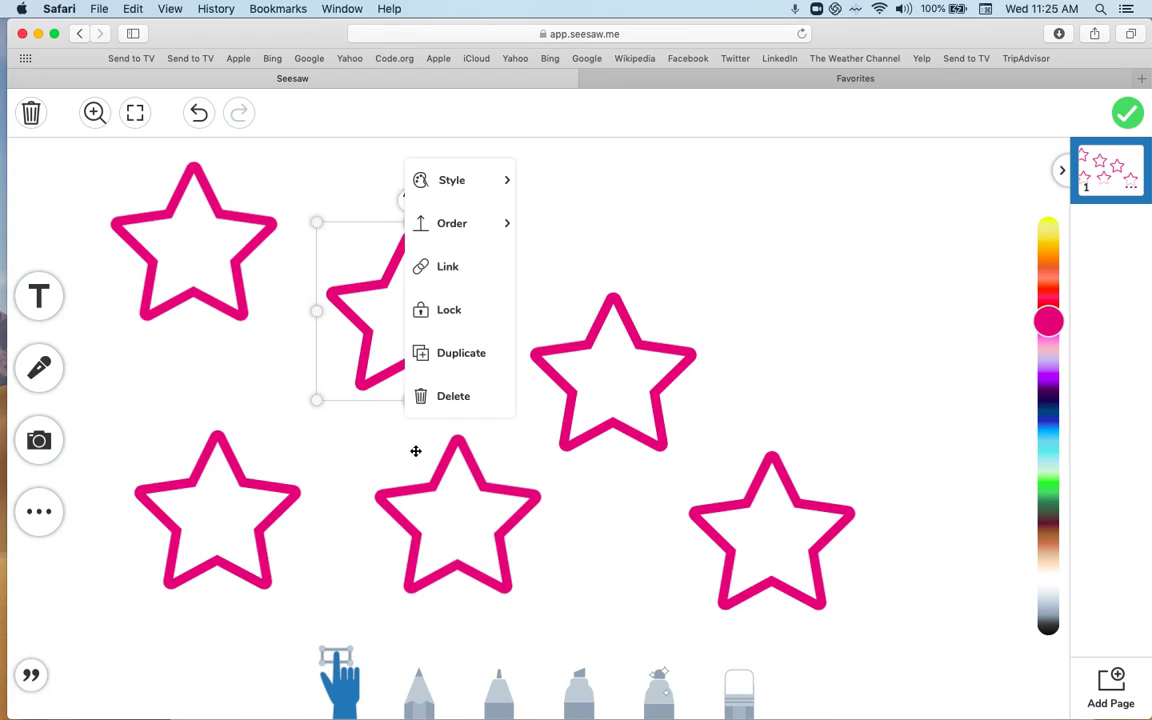
pyautogui.click(488, 316)
# Step: Lock the star near the page center and the lower-right star in place
pyautogui.click(598, 366)
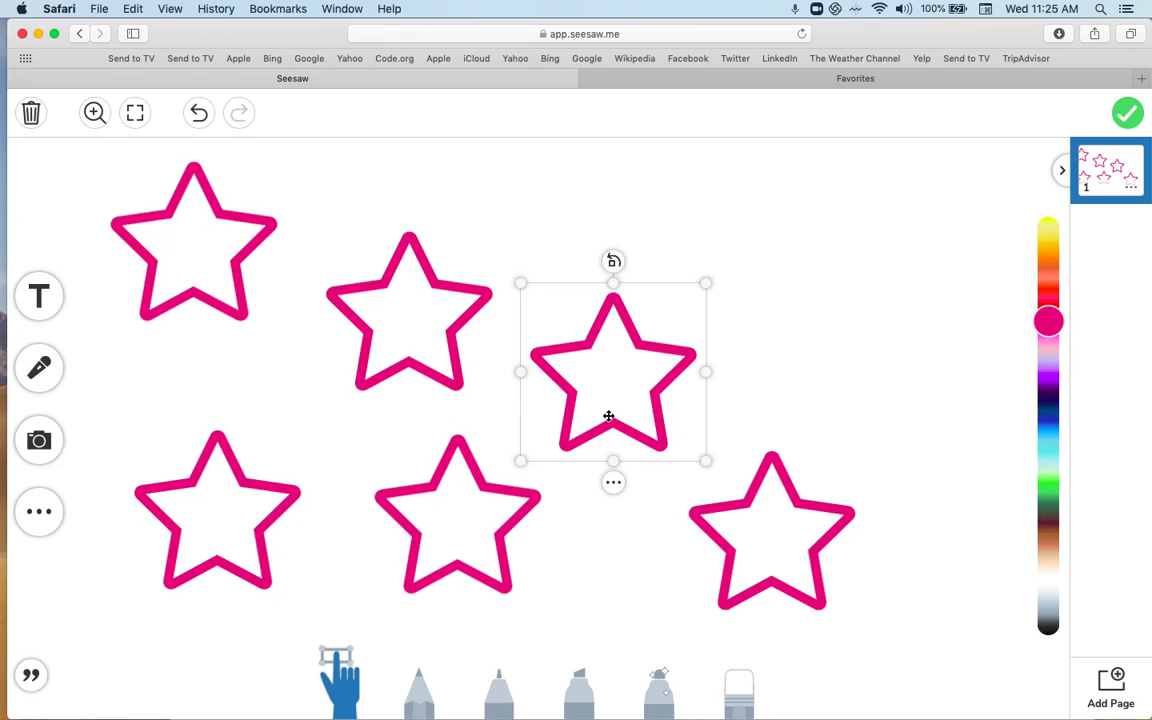
pyautogui.click(612, 481)
pyautogui.click(665, 389)
pyautogui.click(758, 530)
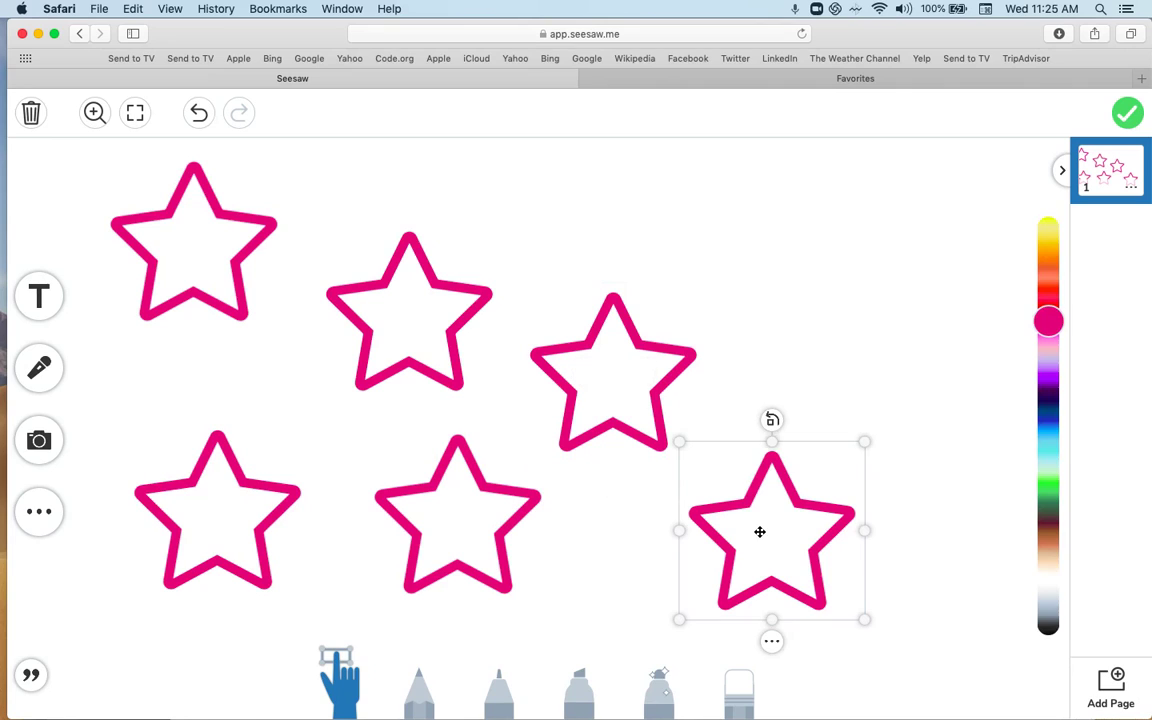
pyautogui.click(775, 638)
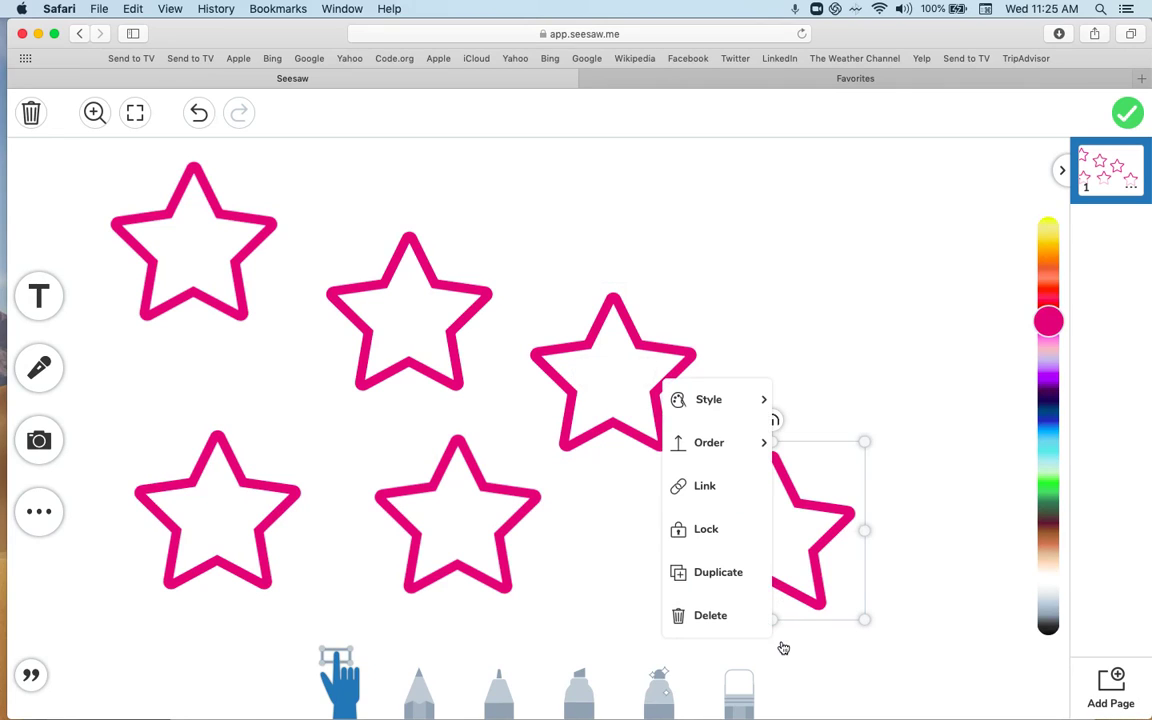
pyautogui.click(730, 538)
# Step: Lock the lower-middle star and the lower-left star in place
pyautogui.click(509, 543)
pyautogui.click(457, 624)
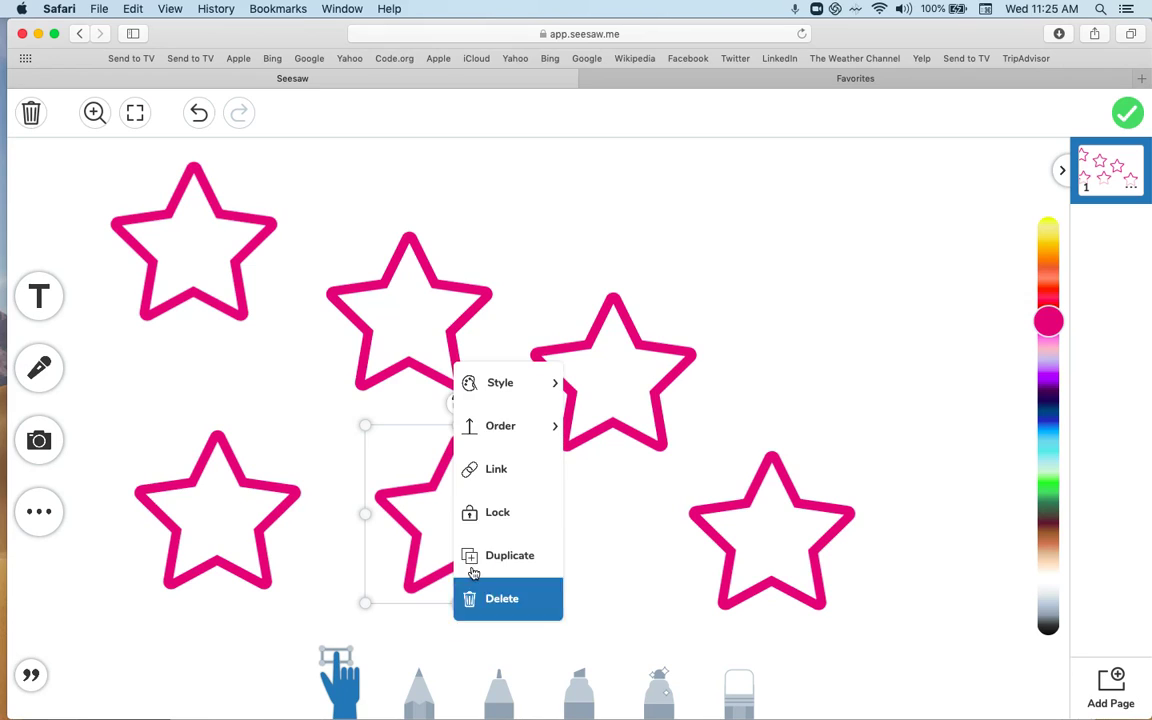
pyautogui.click(489, 514)
pyautogui.click(231, 545)
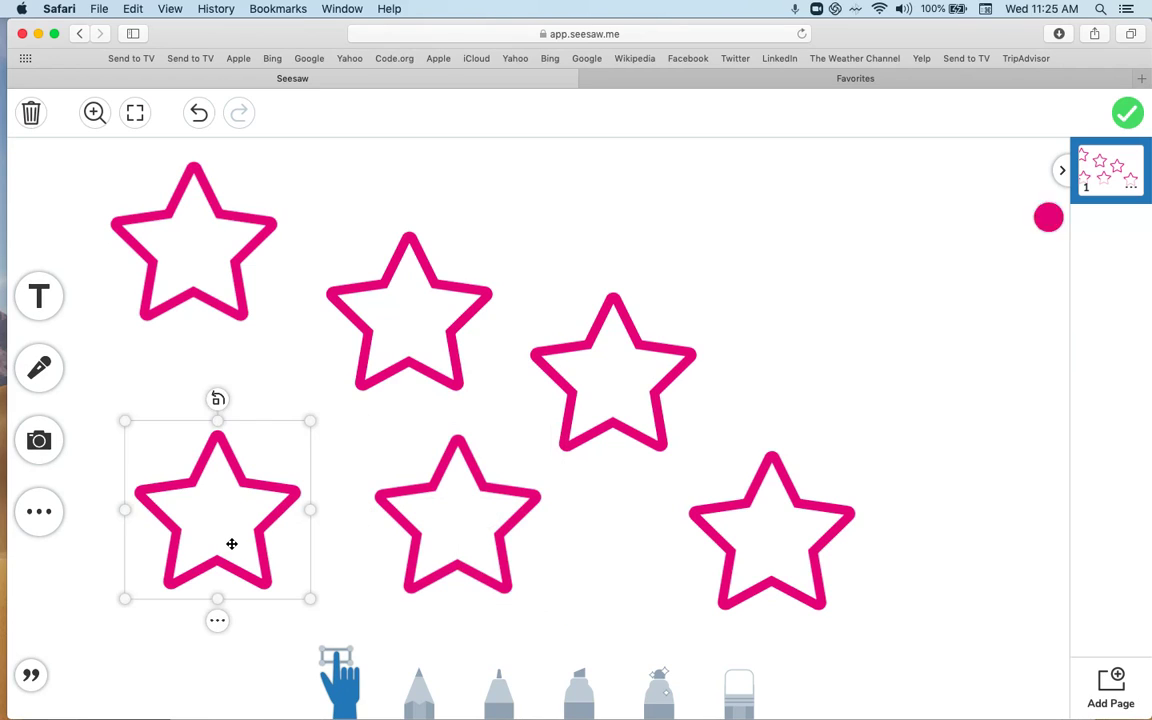
pyautogui.click(218, 622)
pyautogui.click(268, 500)
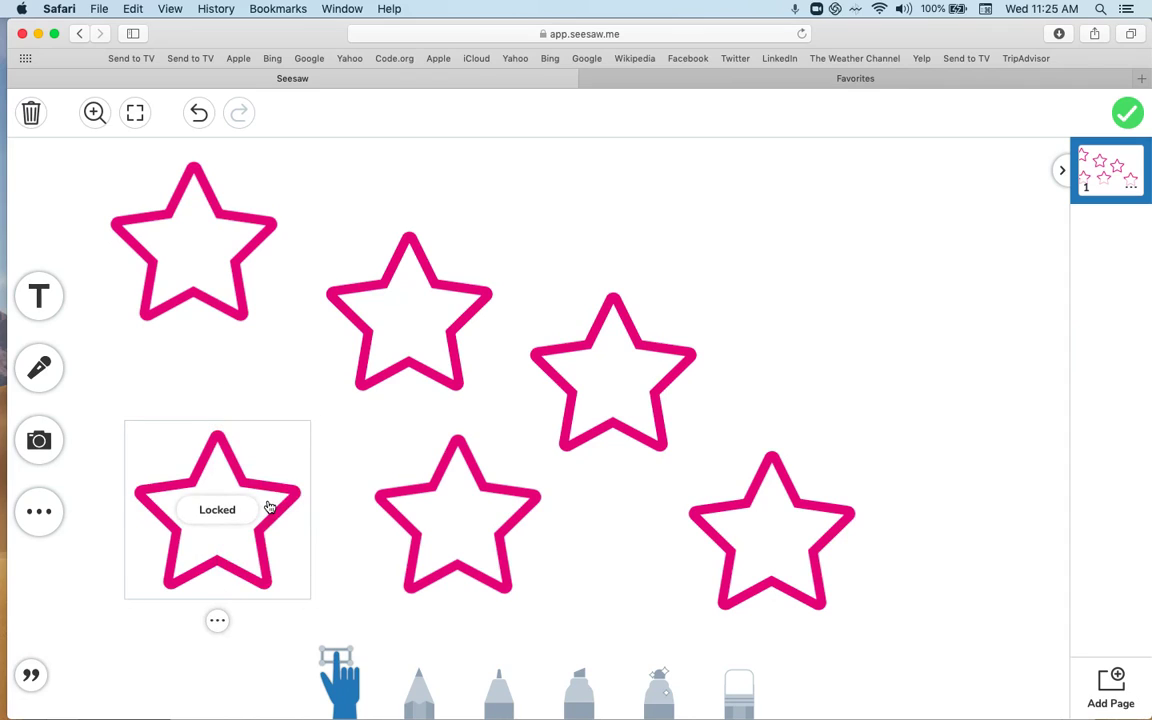
# Step: Add a black text label reading "can", shrink it, and place it inside the upper-left star
pyautogui.click(49, 309)
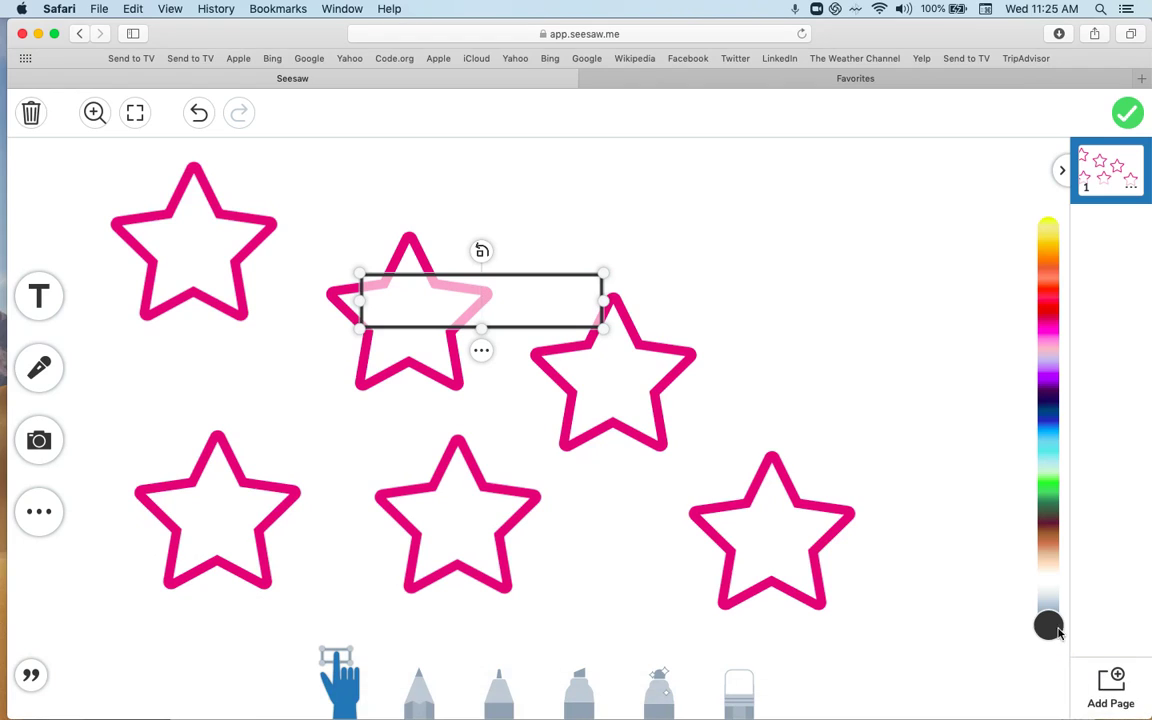
pyautogui.moveTo(1048, 625)
pyautogui.mouseDown()
pyautogui.moveTo(1048, 608)
pyautogui.moveTo(1048, 627)
pyautogui.mouseUp()
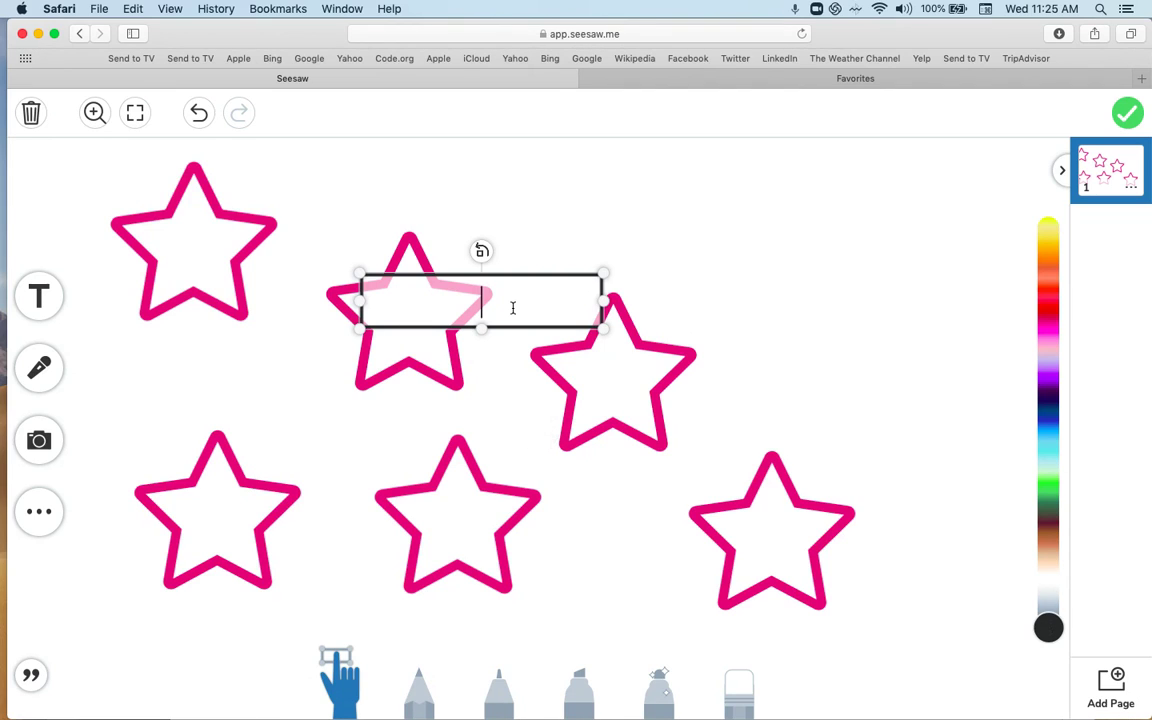
pyautogui.write('can')
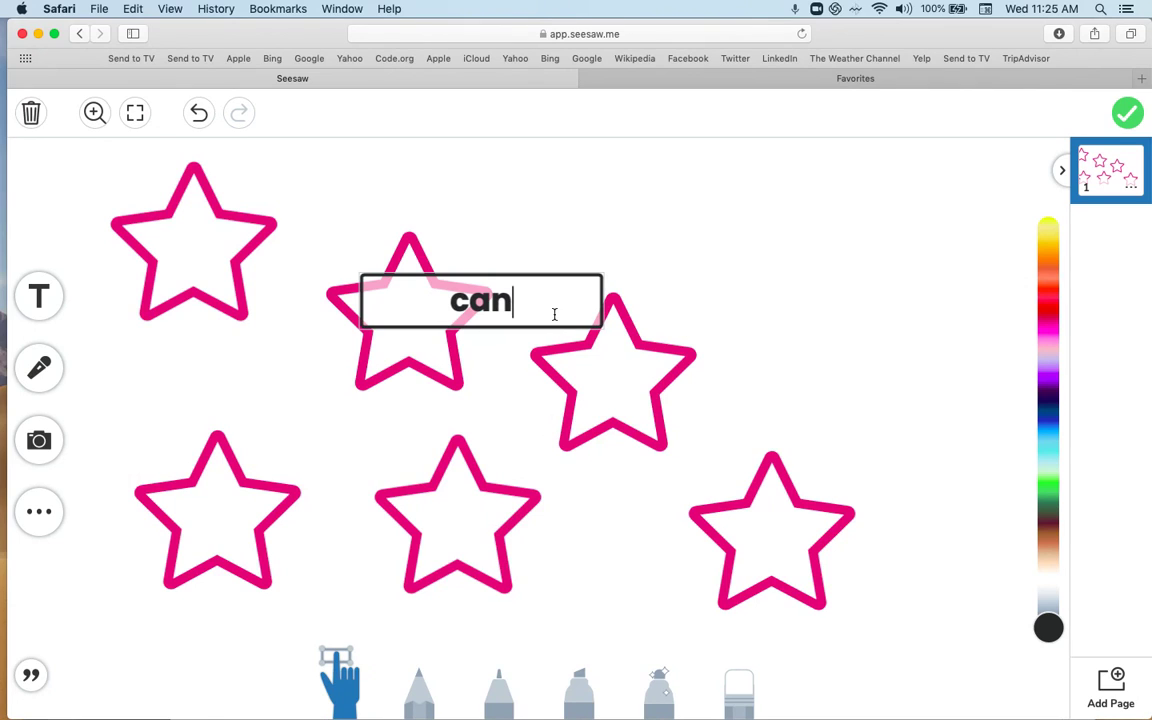
pyautogui.click(343, 693)
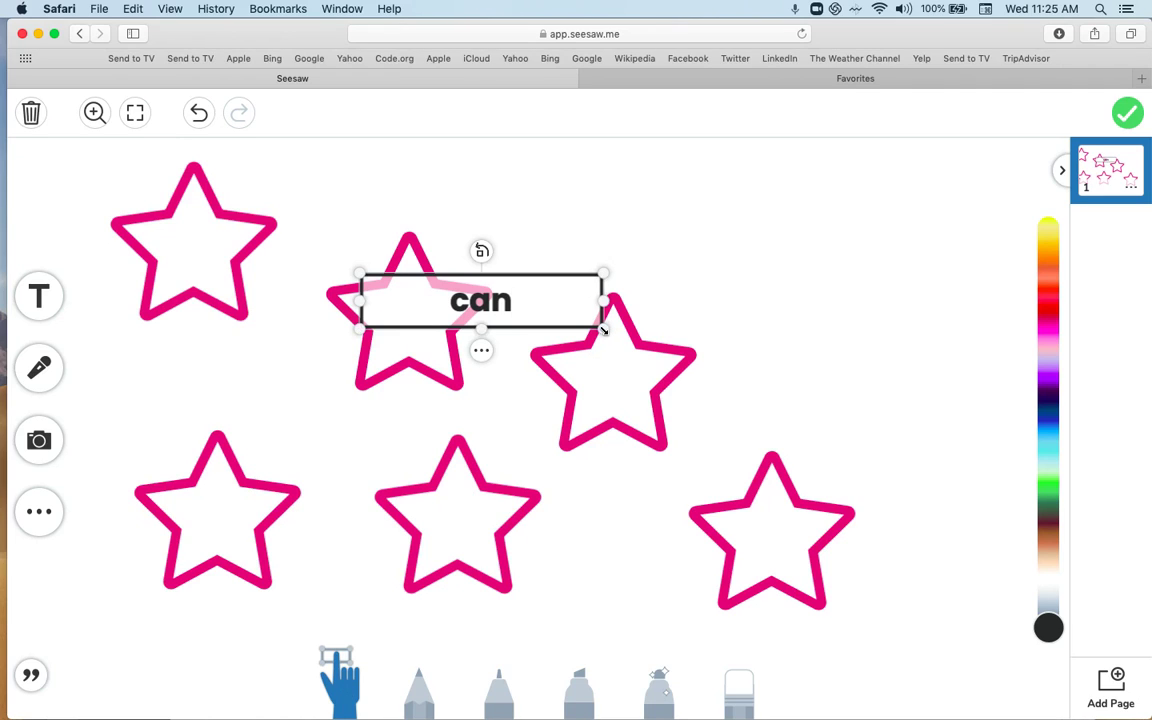
pyautogui.moveTo(603, 330); pyautogui.dragTo(263, 259)
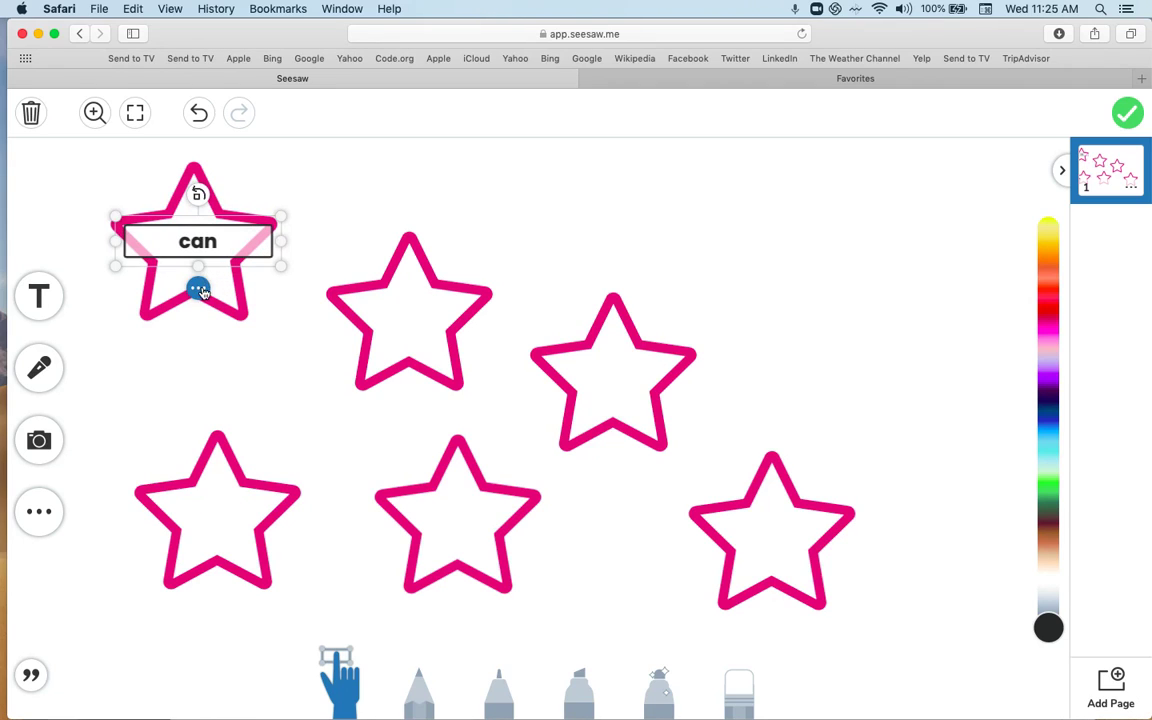
# Step: Style the "can" label with the Feather font and plain text without a border or background
pyautogui.click(199, 289)
pyautogui.click(240, 297)
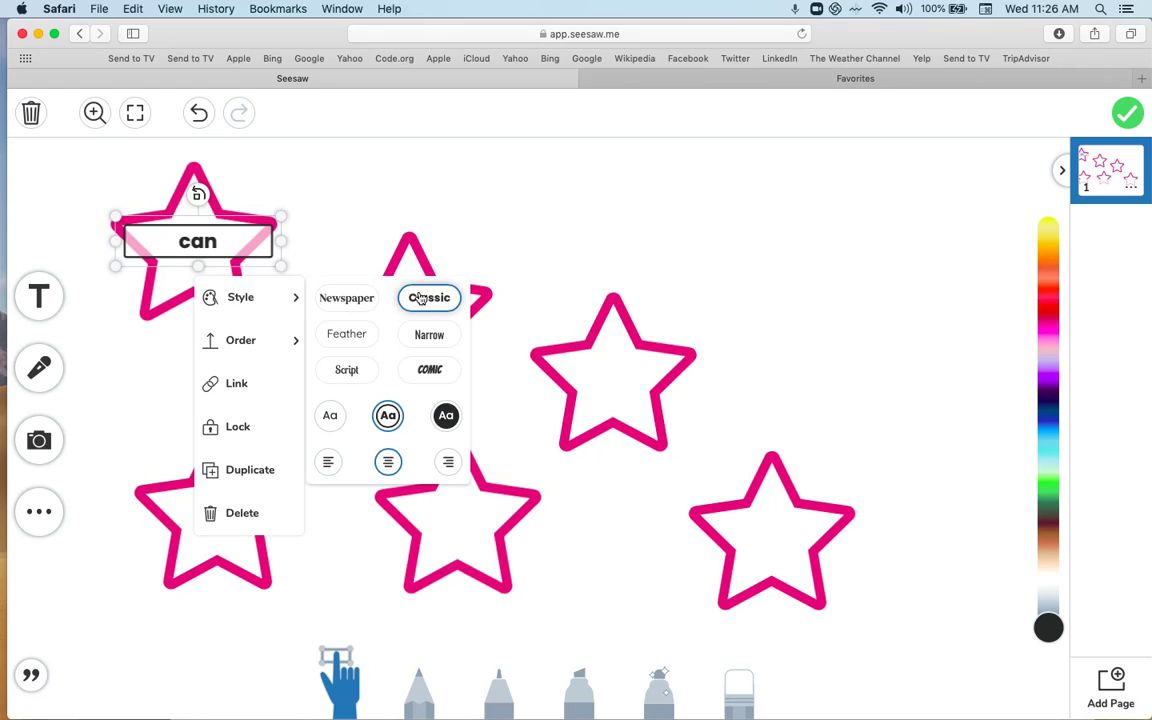
pyautogui.click(447, 416)
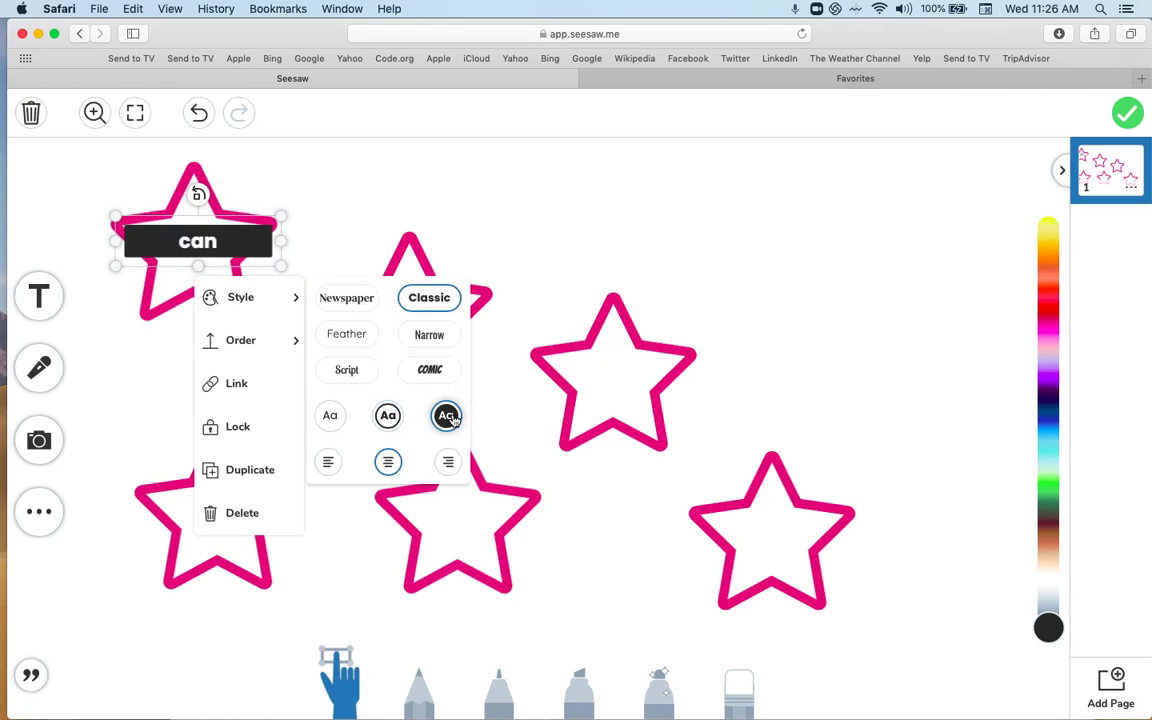
pyautogui.click(389, 416)
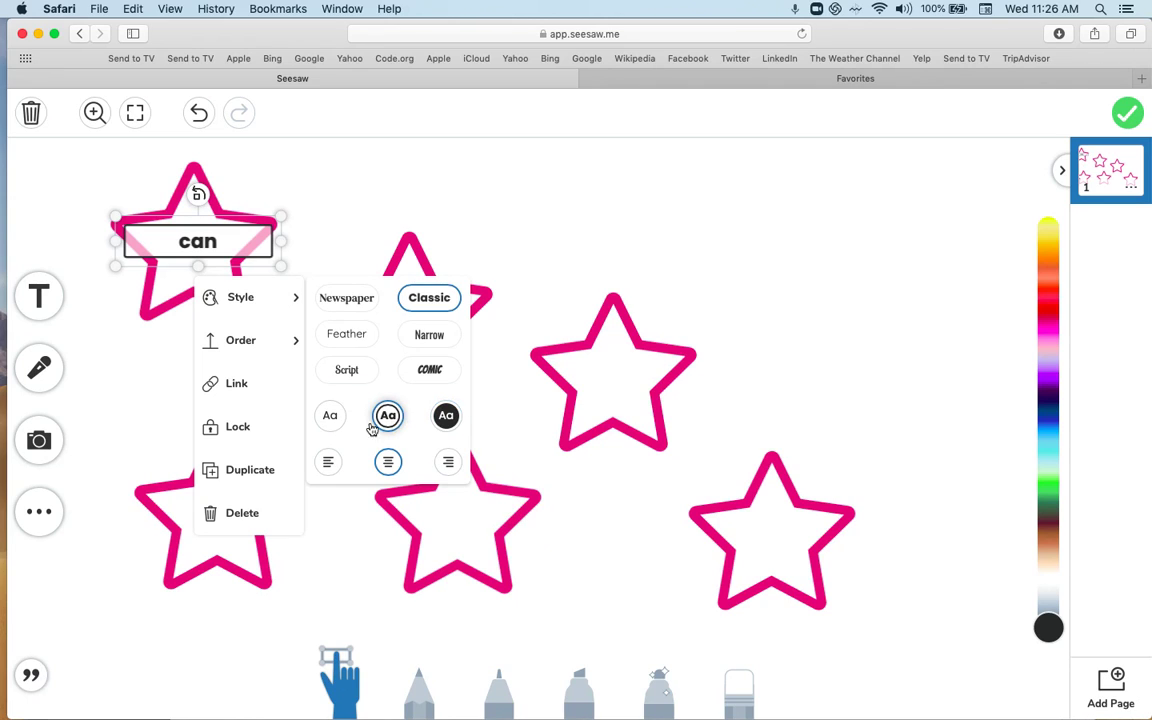
pyautogui.click(337, 422)
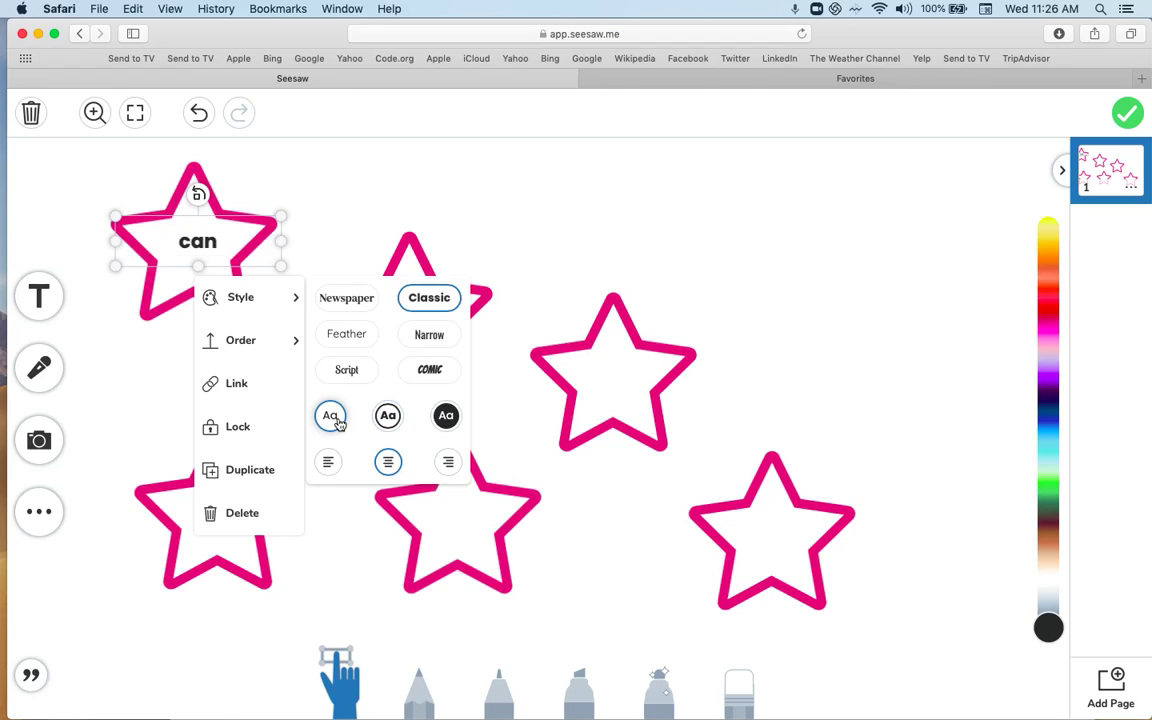
pyautogui.click(347, 335)
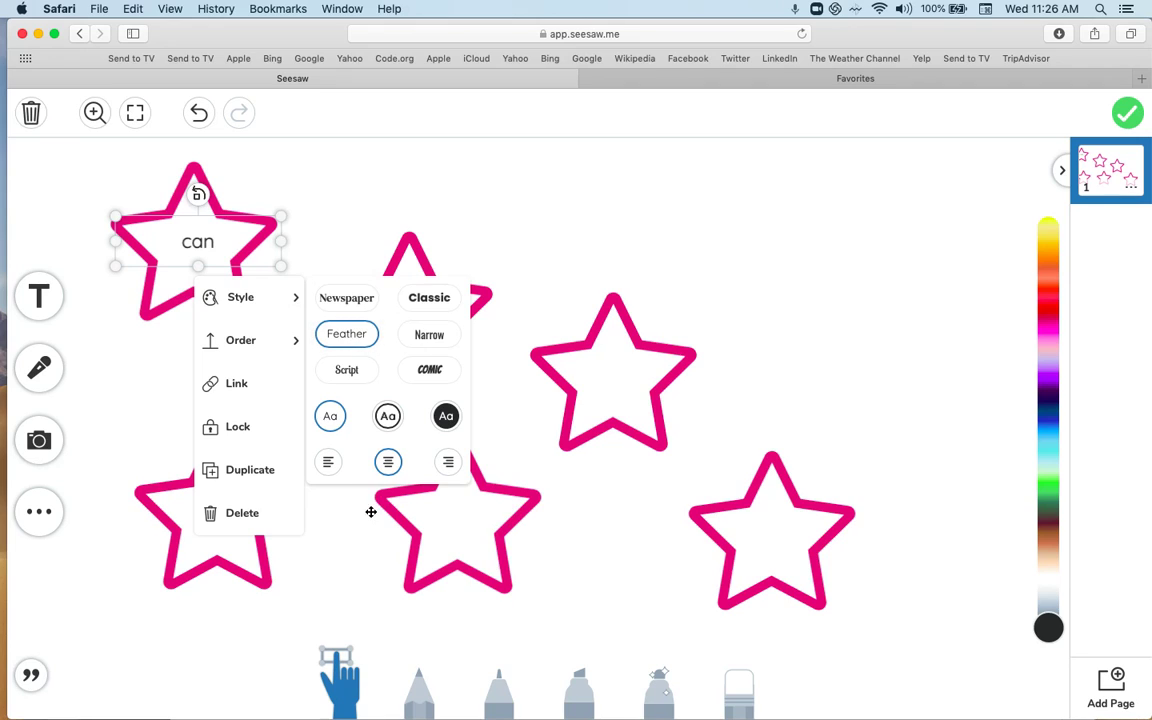
pyautogui.click(253, 246)
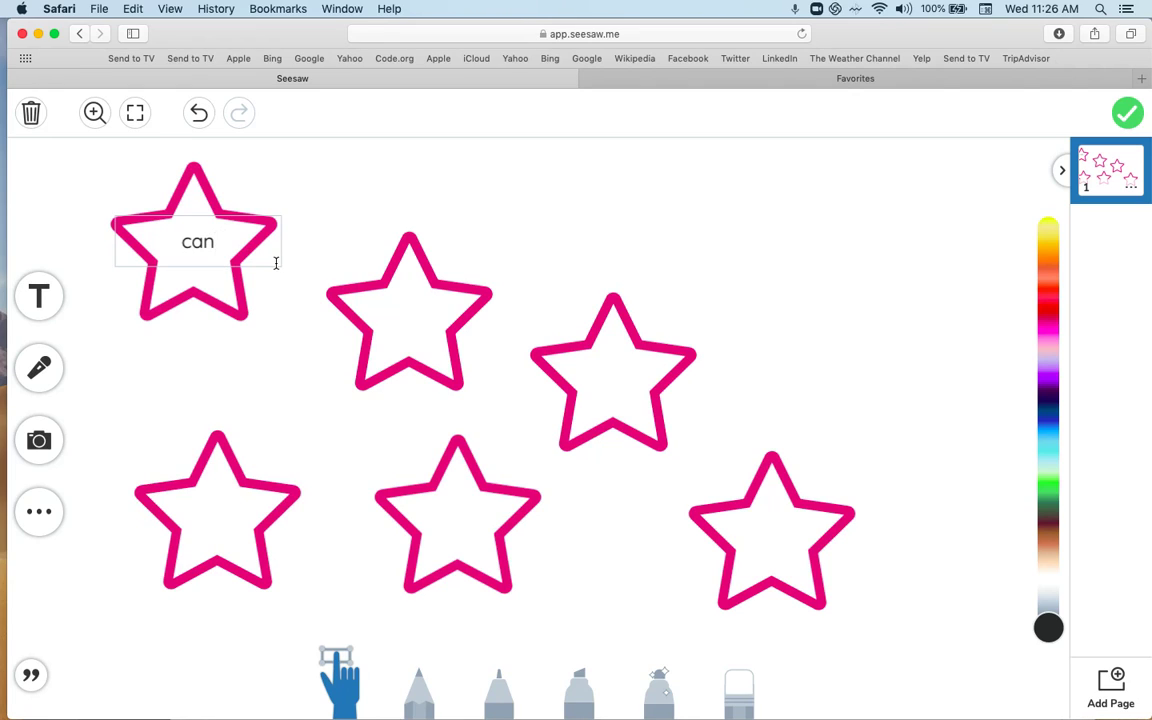
pyautogui.click(343, 681)
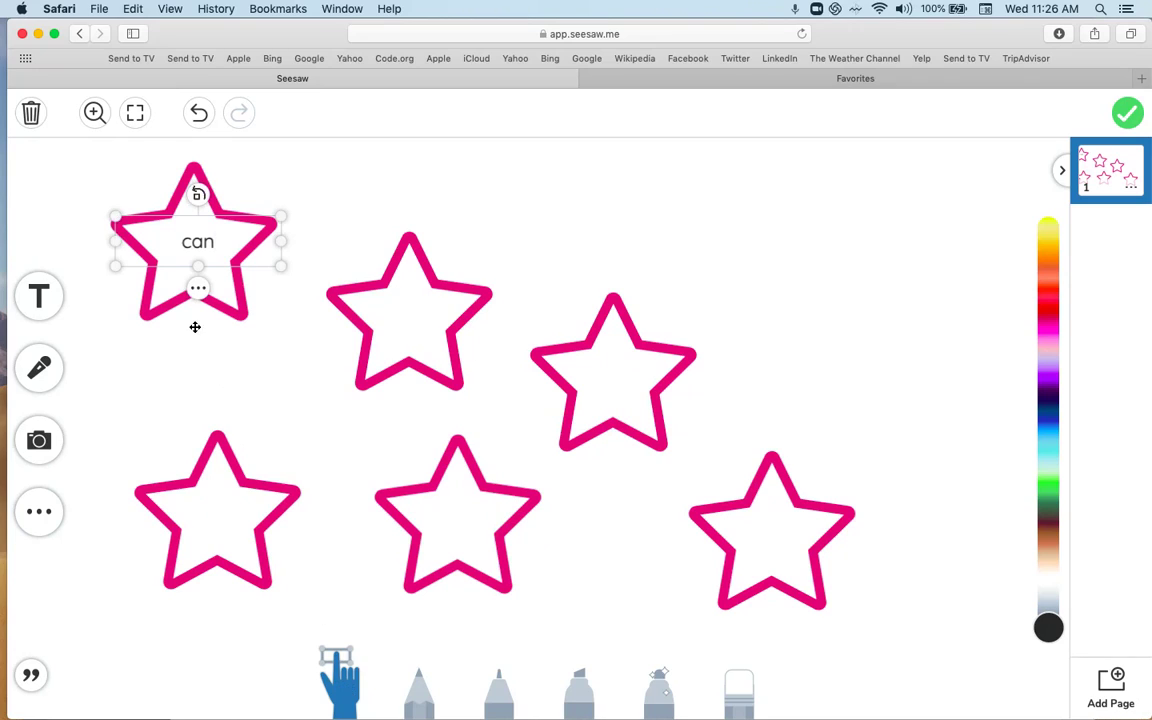
# Step: Duplicate the "can" label into the star next to the upper-left one and change the copy's text to "see"
pyautogui.click(200, 292)
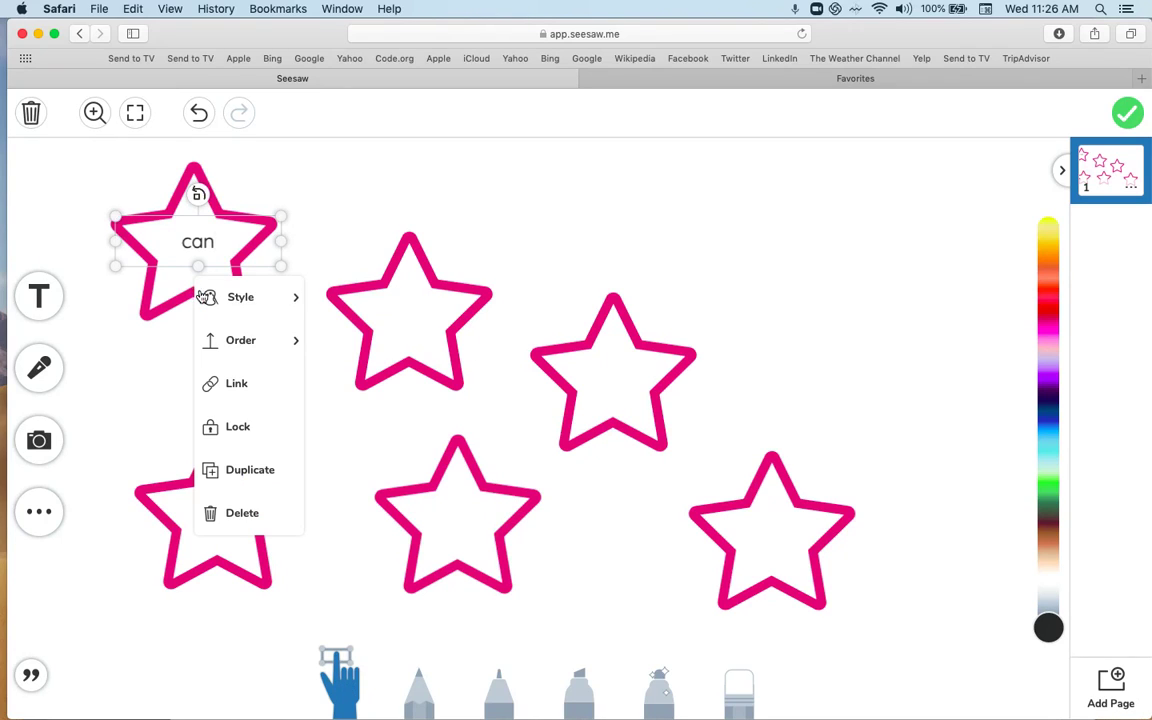
pyautogui.click(222, 472)
pyautogui.moveTo(275, 288); pyautogui.dragTo(452, 337)
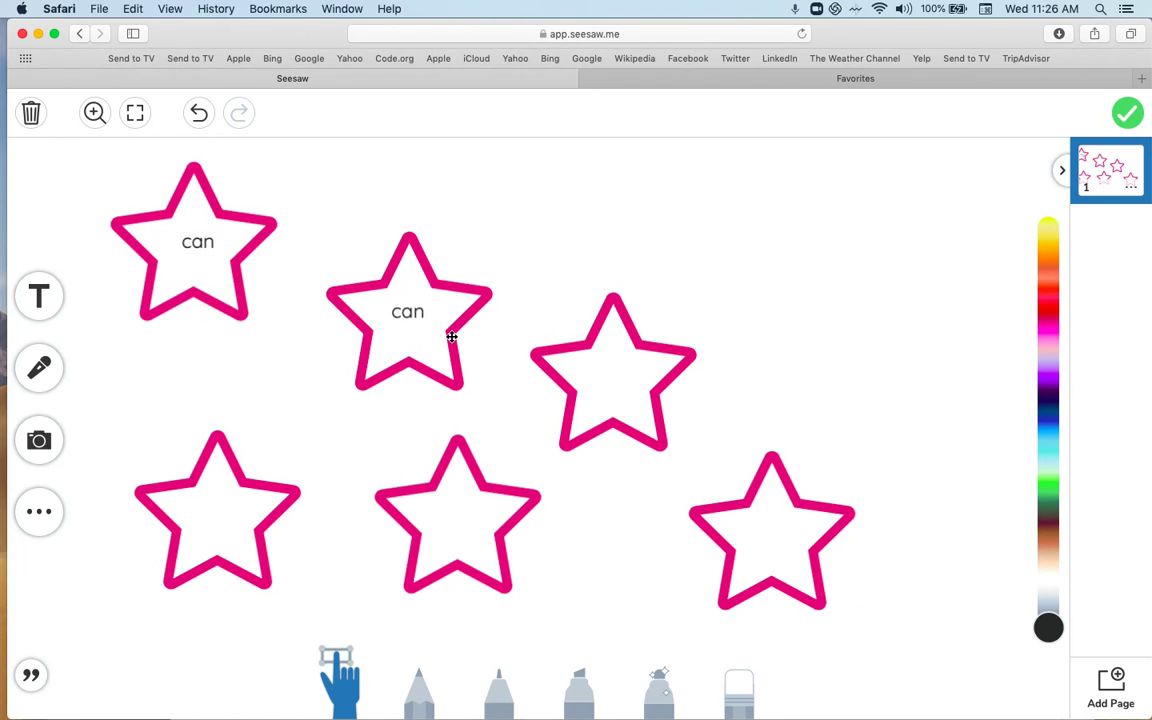
pyautogui.click(420, 313)
pyautogui.doubleClick(420, 313)
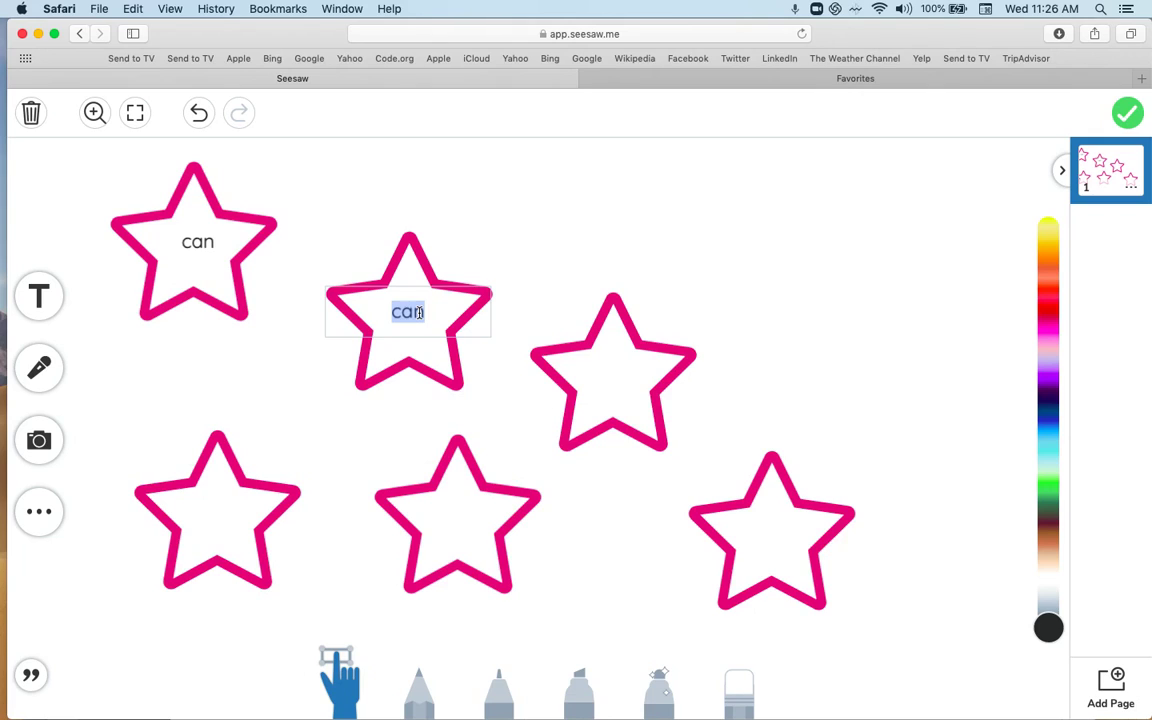
pyautogui.write('see')
pyautogui.click(346, 677)
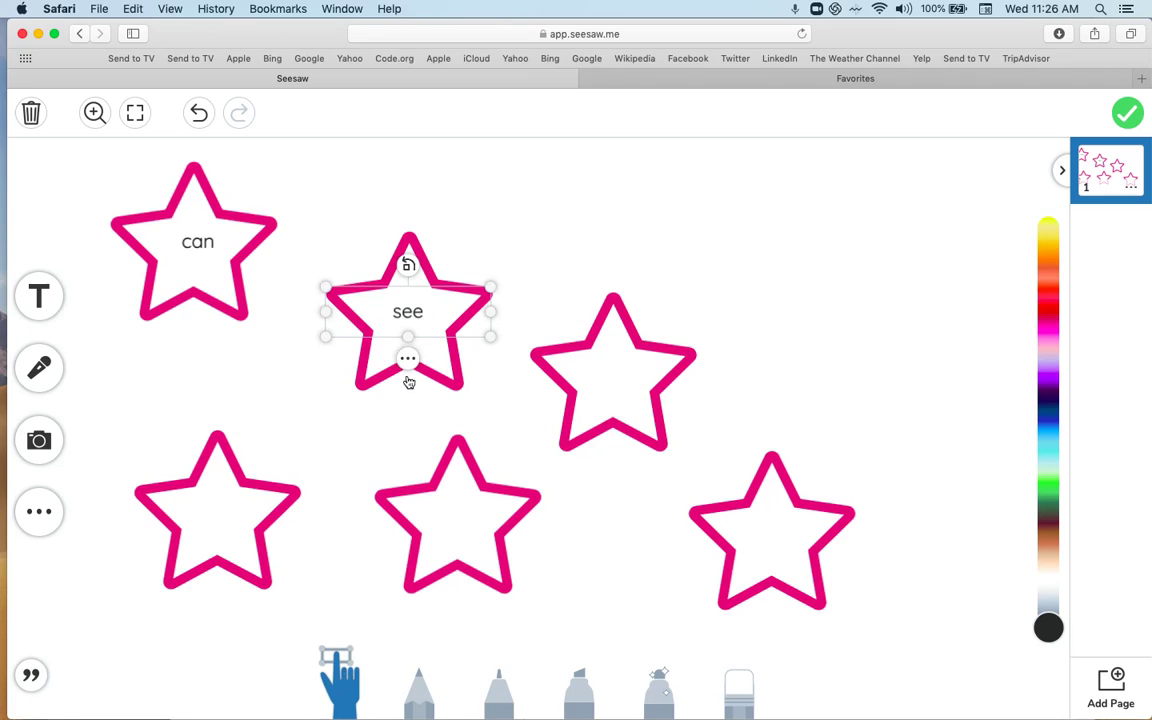
# Step: Duplicate the "see" label into the star near the page center and change the copy's text to "read"
pyautogui.click(407, 360)
pyautogui.click(441, 540)
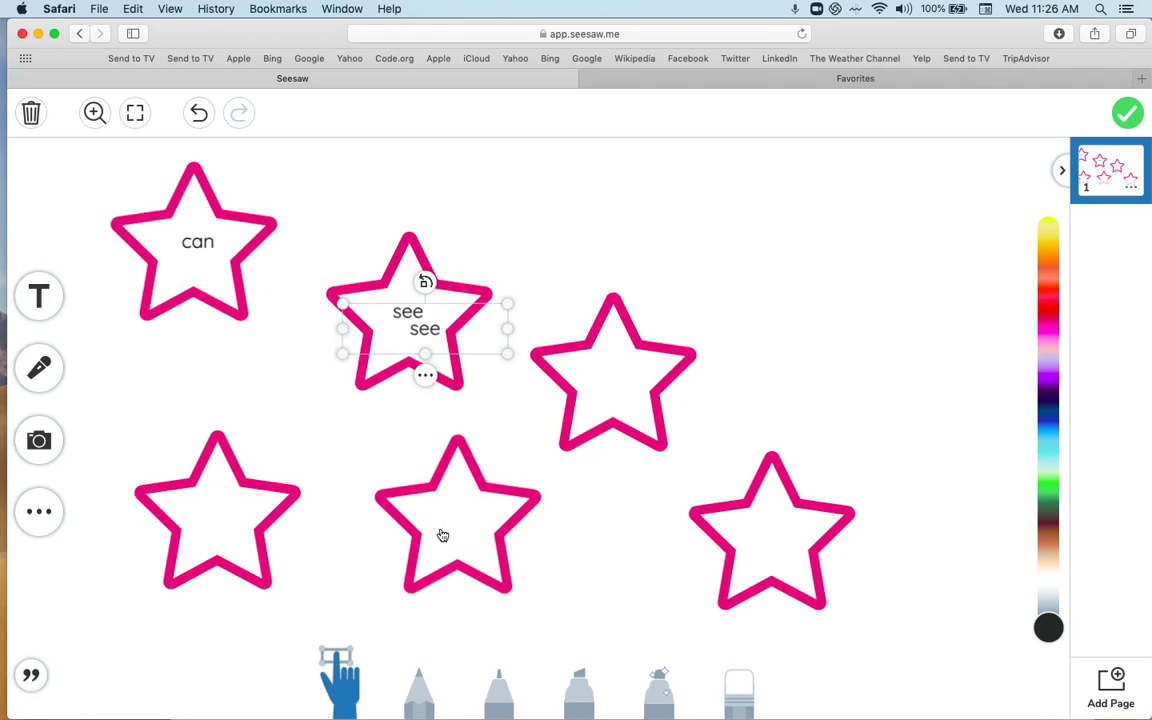
pyautogui.moveTo(455, 337); pyautogui.dragTo(538, 373)
pyautogui.moveTo(616, 419); pyautogui.dragTo(648, 398)
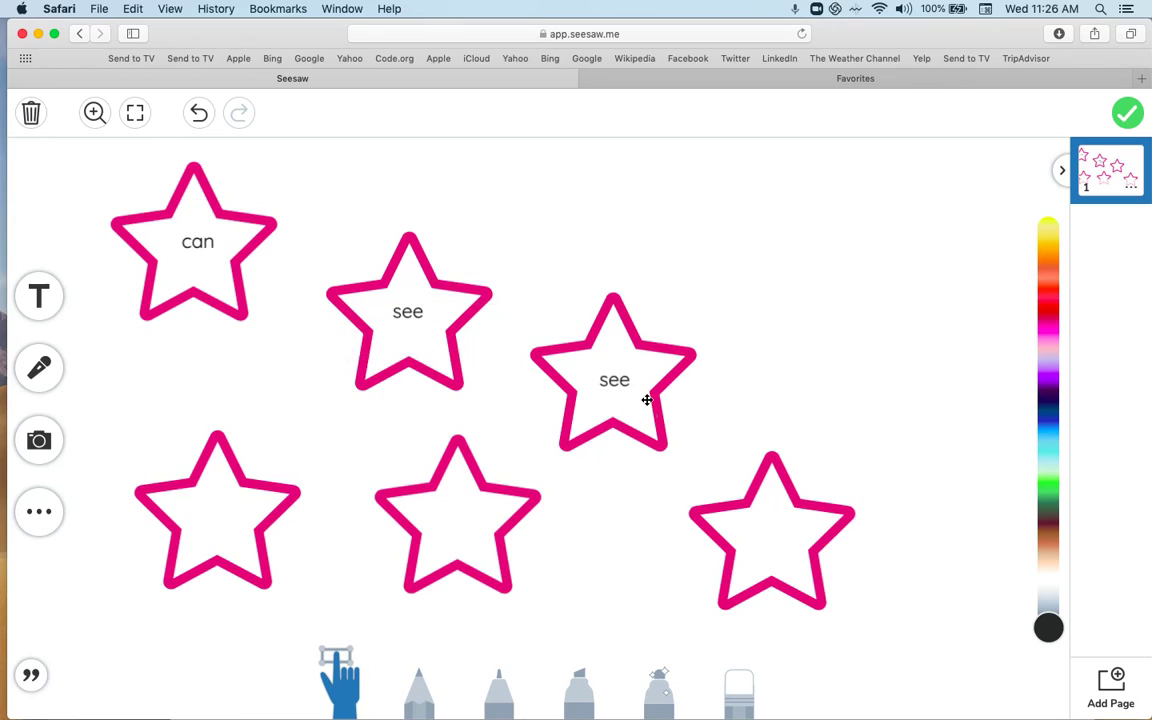
pyautogui.click(622, 375)
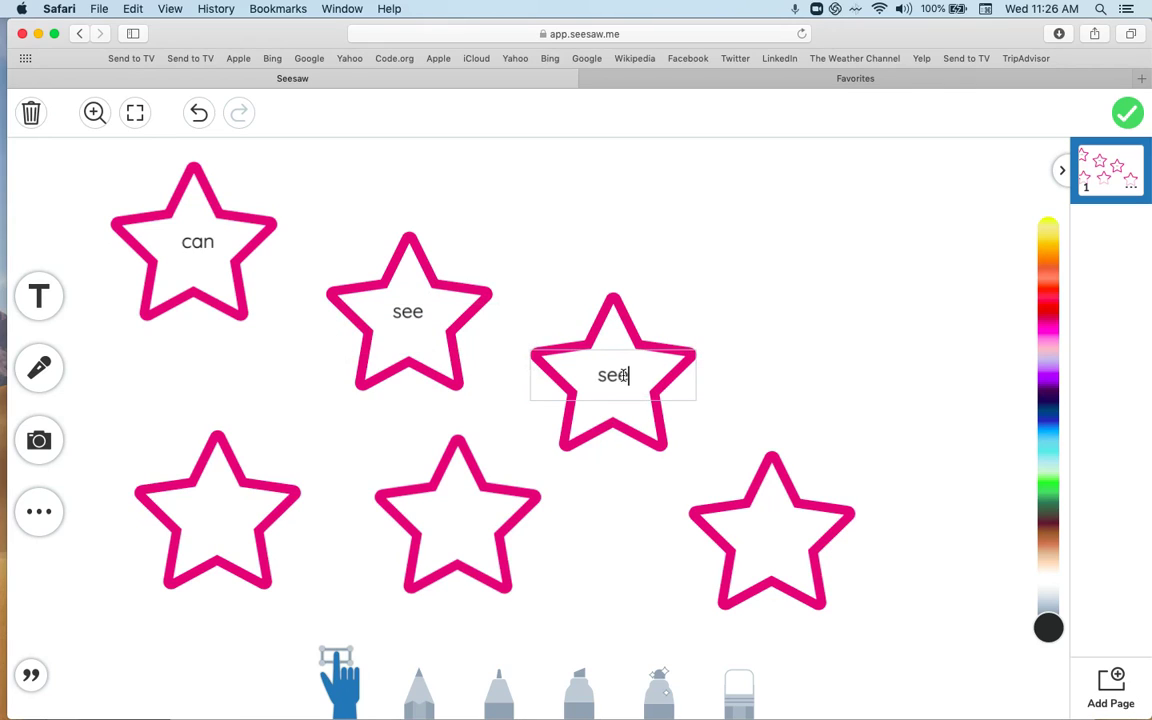
pyautogui.press('BackSpace')
pyautogui.press('BackSpace')
pyautogui.press('BackSpace')
pyautogui.write('redd')
# Step: Duplicate the "read" label into the lower-right star and change the copy's text to "him"
pyautogui.click(612, 424)
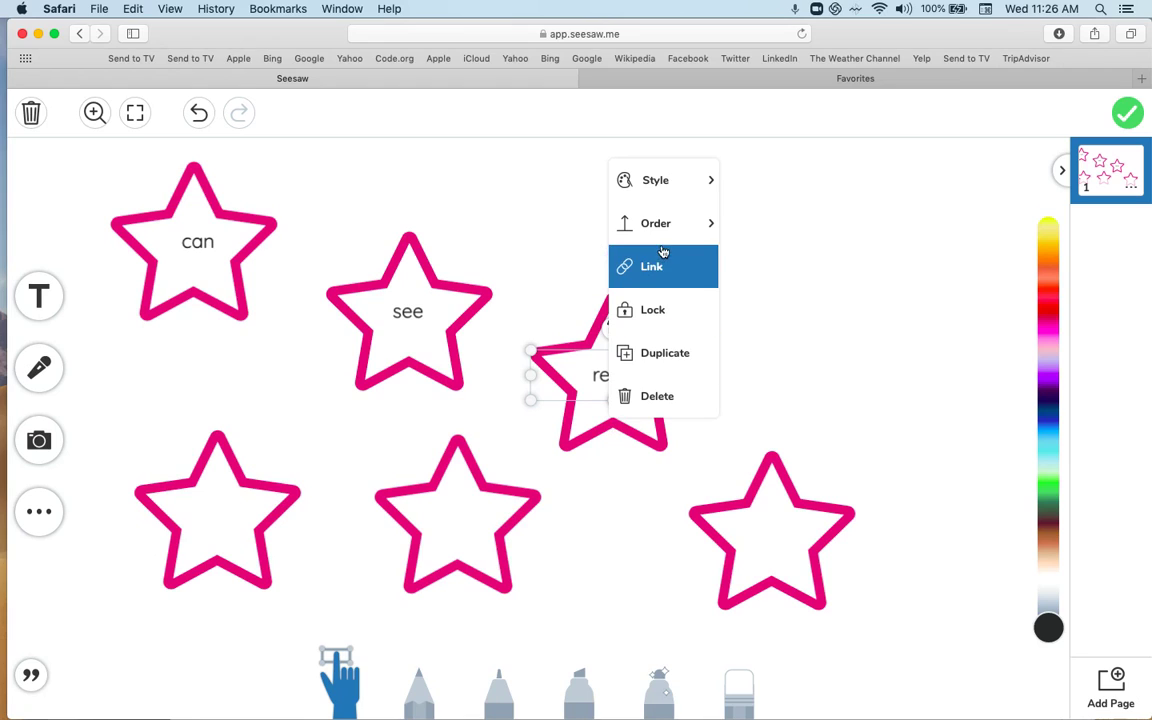
pyautogui.click(662, 352)
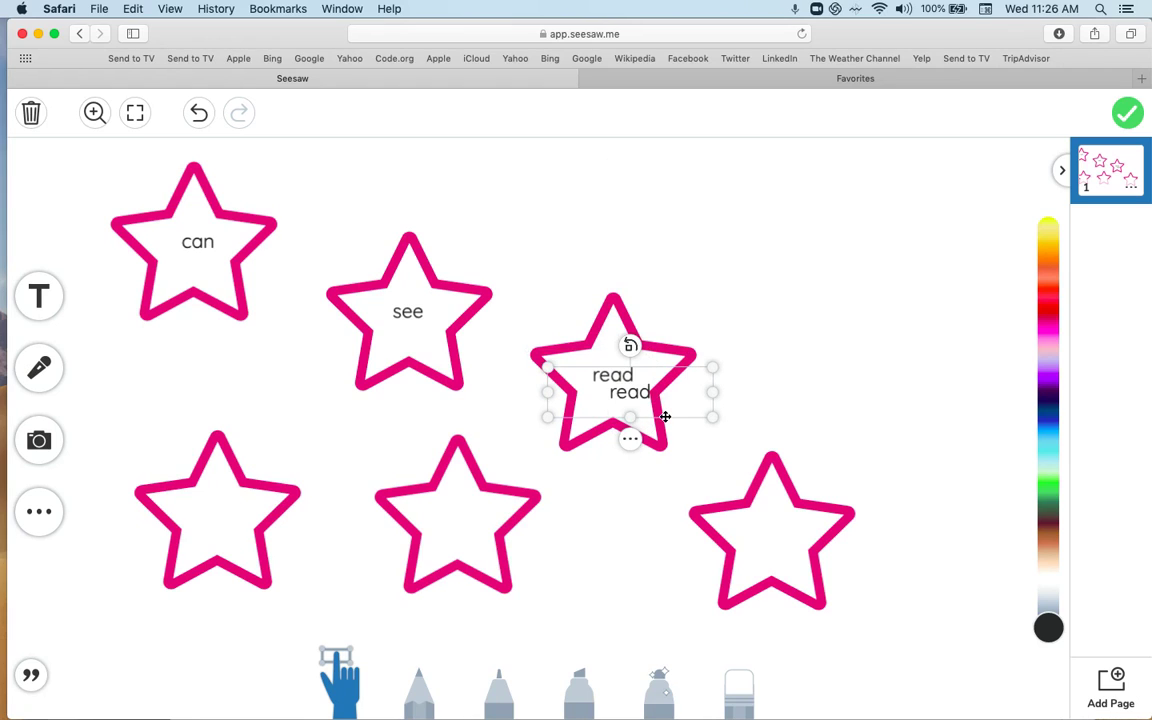
pyautogui.moveTo(663, 411); pyautogui.dragTo(805, 555)
pyautogui.click(787, 522)
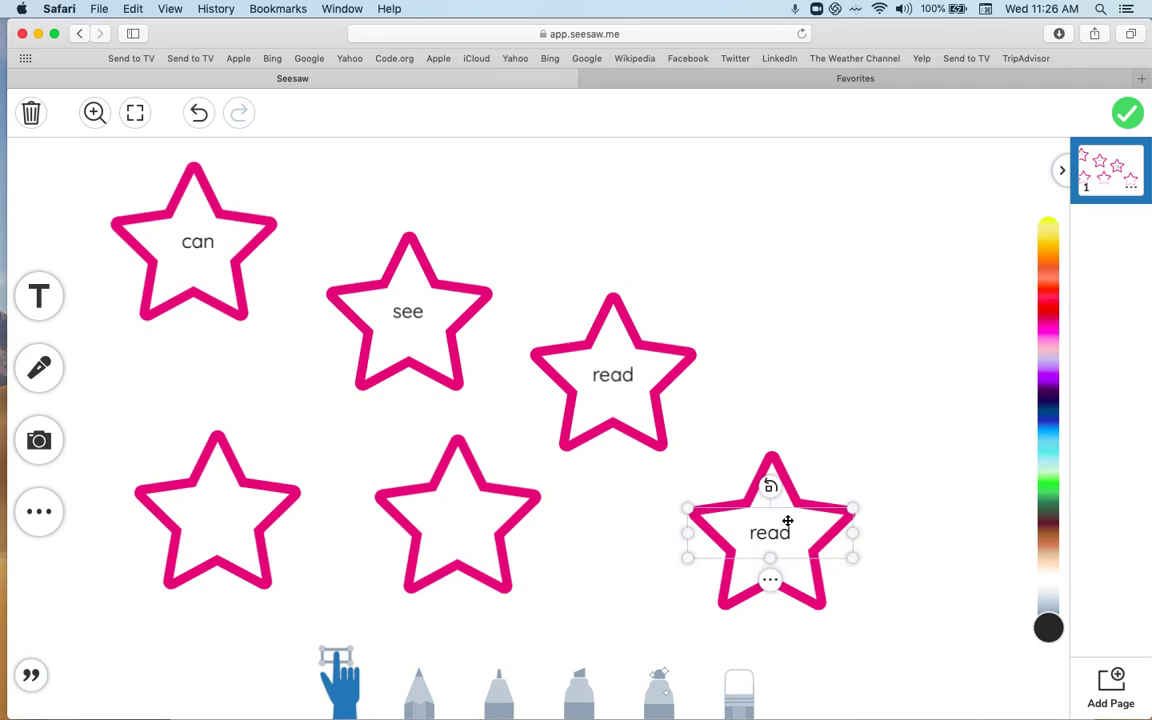
pyautogui.click(785, 532)
pyautogui.press('BackSpace')
pyautogui.press('BackSpace')
pyautogui.press('BackSpace')
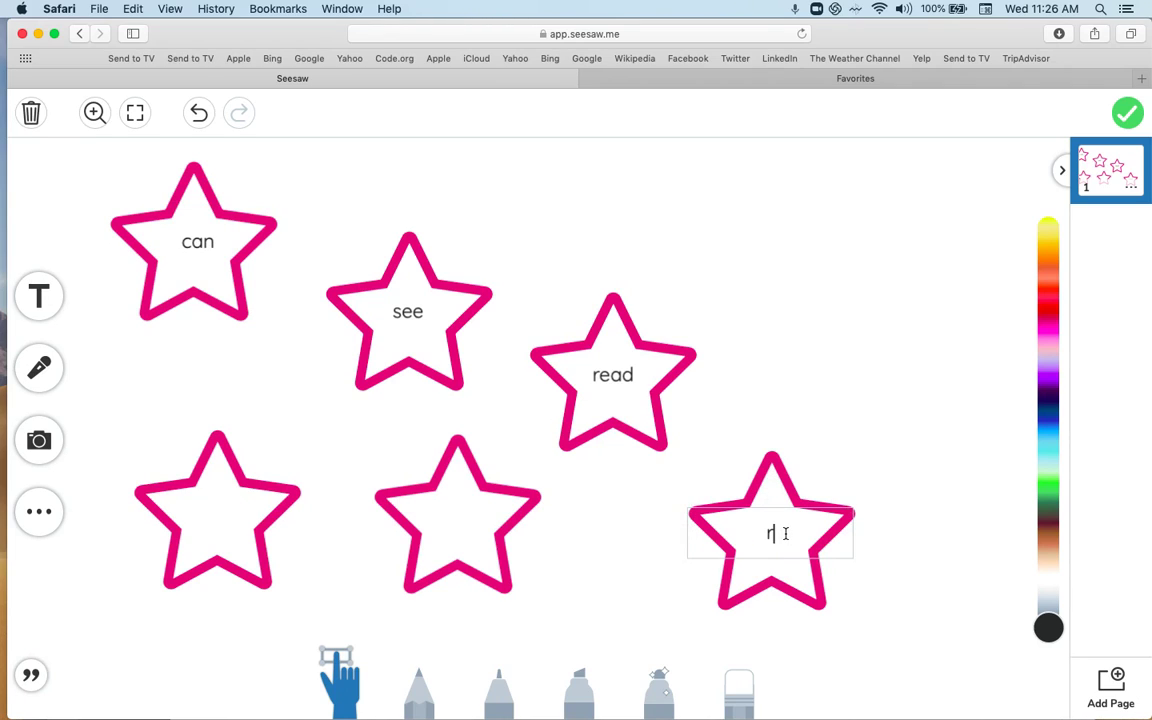
pyautogui.write('him')
# Step: Duplicate the "him" label twice, placing one copy in the lower-middle star and the other in the lower-left star
pyautogui.click(766, 579)
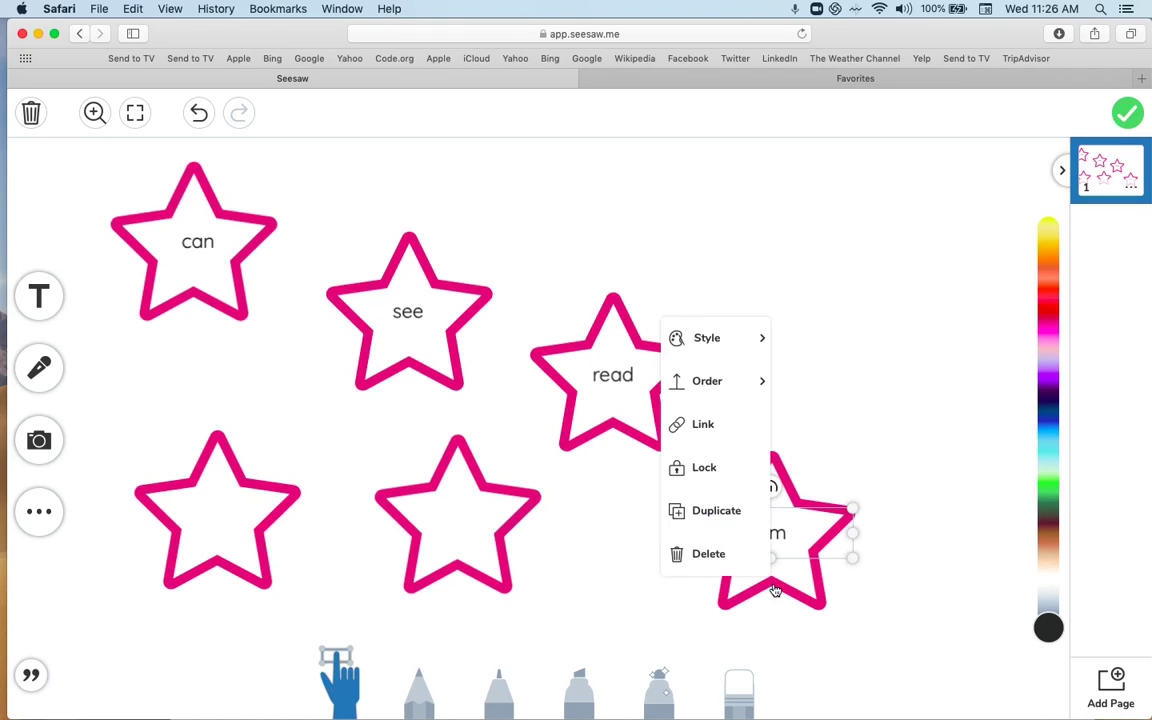
pyautogui.click(750, 510)
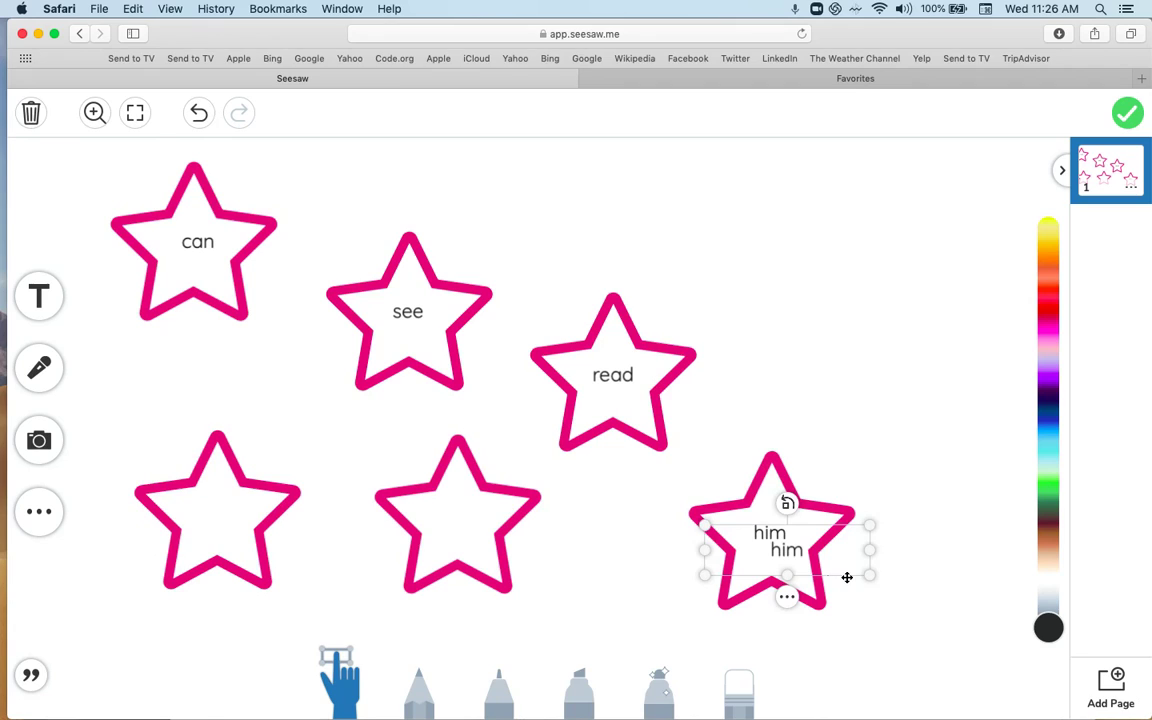
pyautogui.moveTo(845, 575); pyautogui.dragTo(516, 546)
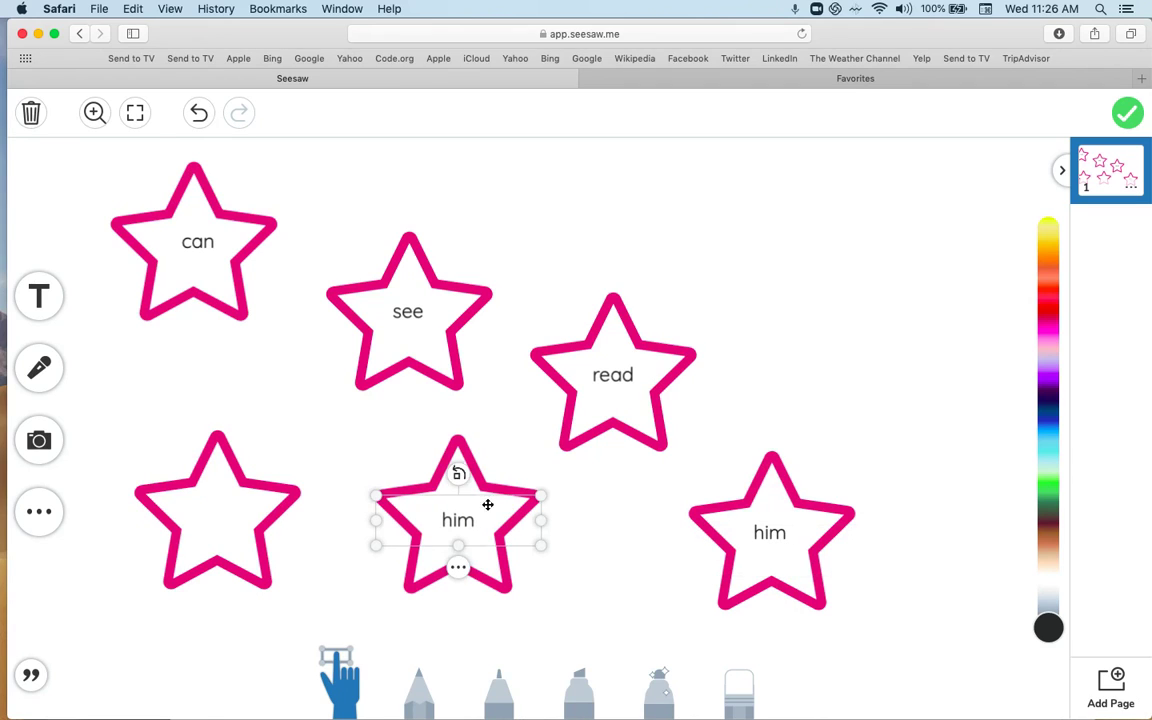
pyautogui.click(457, 567)
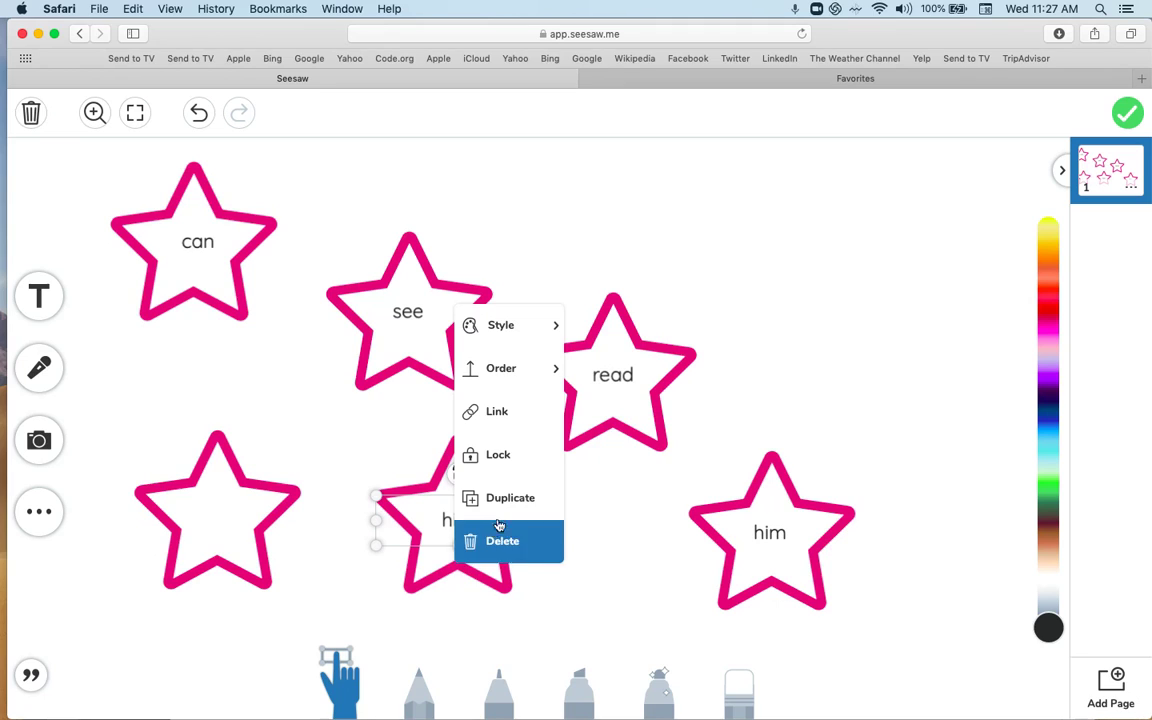
pyautogui.click(516, 509)
pyautogui.moveTo(514, 558); pyautogui.dragTo(258, 547)
# Step: Change the label text in the lower-middle star to "she"
pyautogui.click(462, 517)
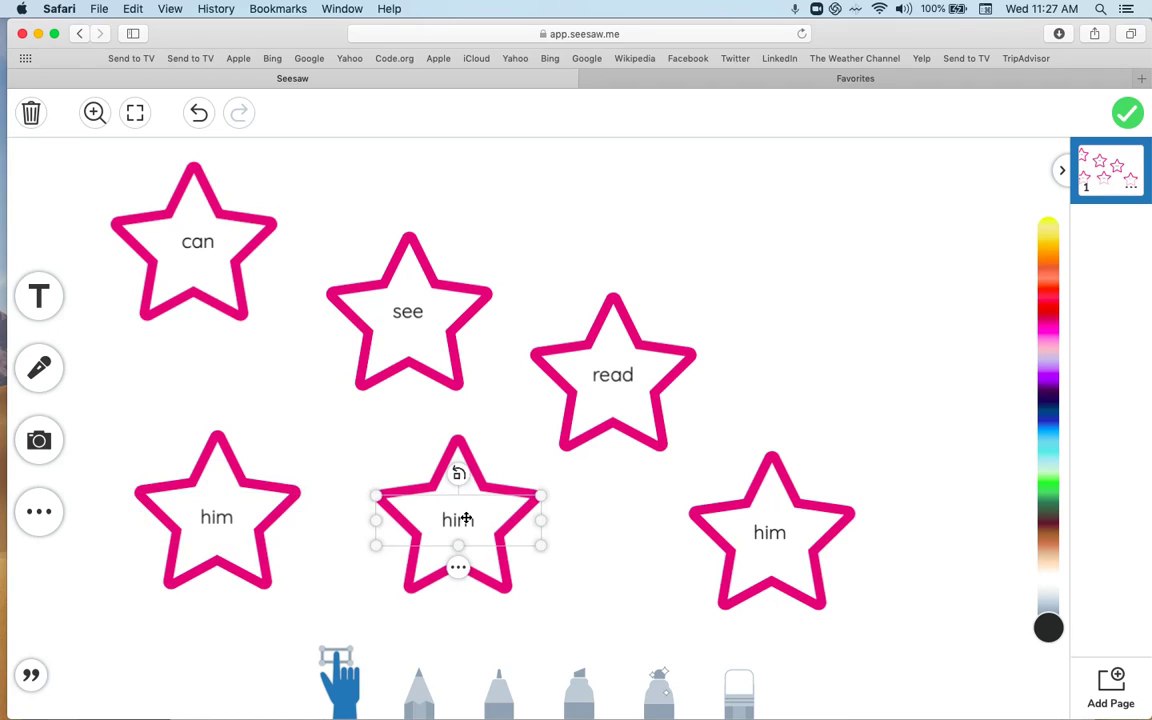
pyautogui.click(466, 517)
pyautogui.press('BackSpace')
pyautogui.press('BackSpace')
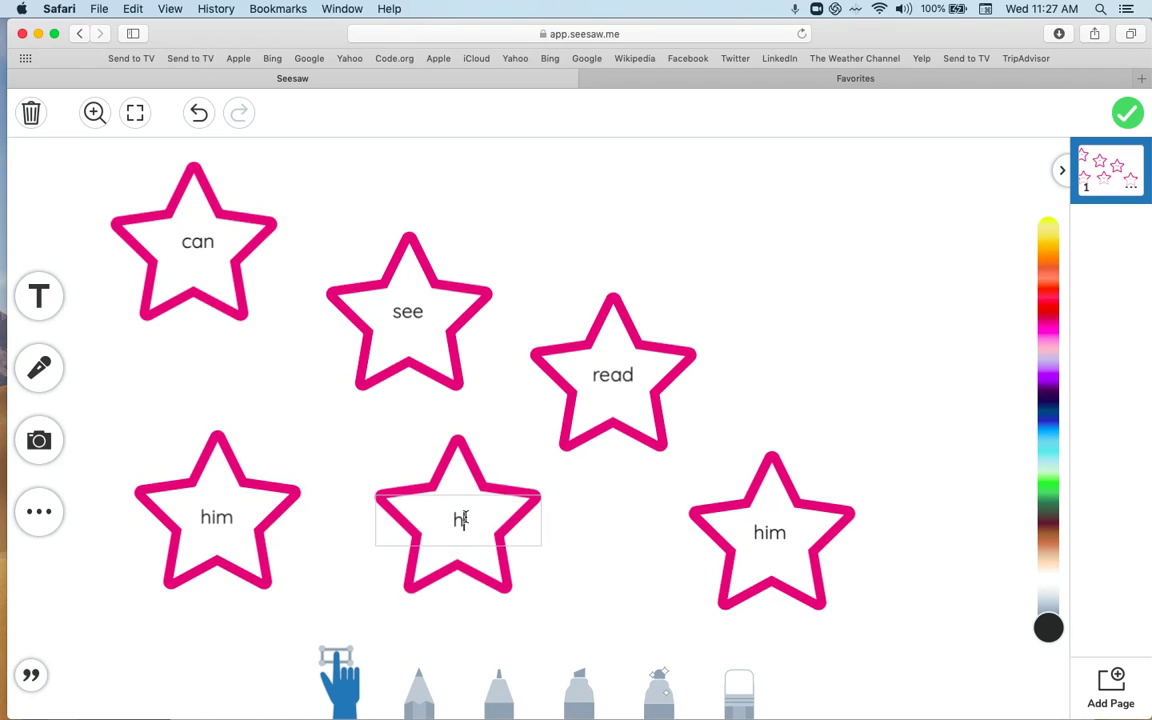
pyautogui.press('BackSpace')
pyautogui.write('she')
# Step: Change the label text in the lower-left star to "mom"
pyautogui.click(222, 518)
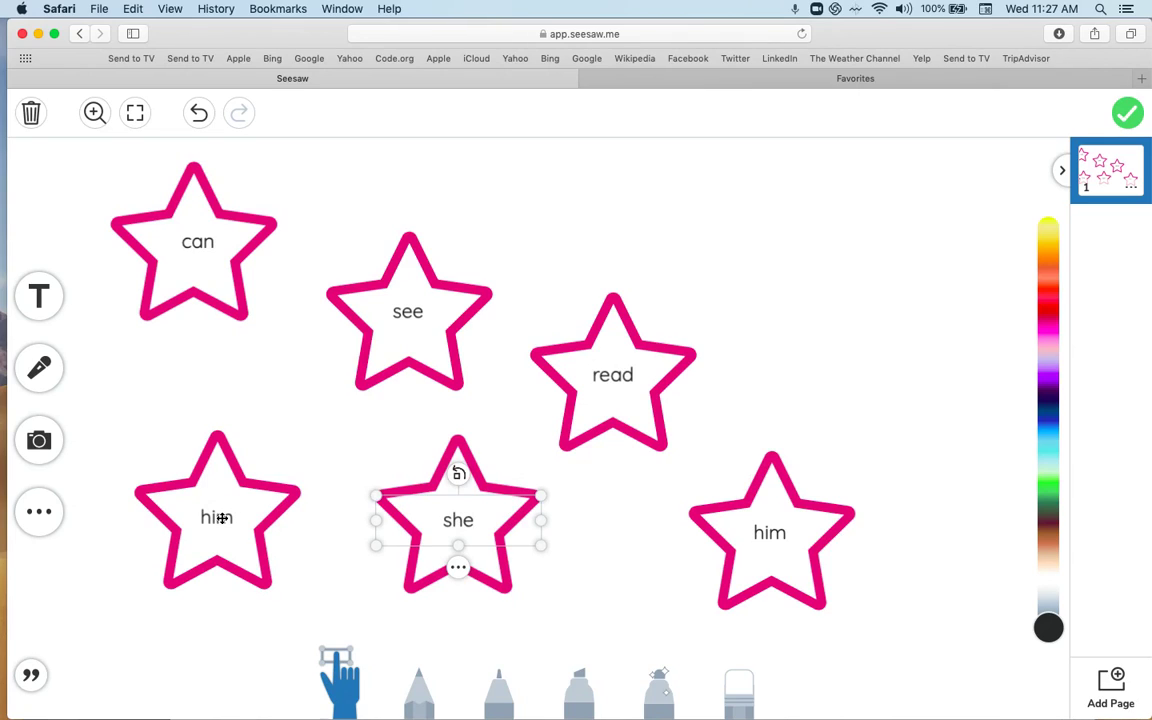
pyautogui.click(222, 526)
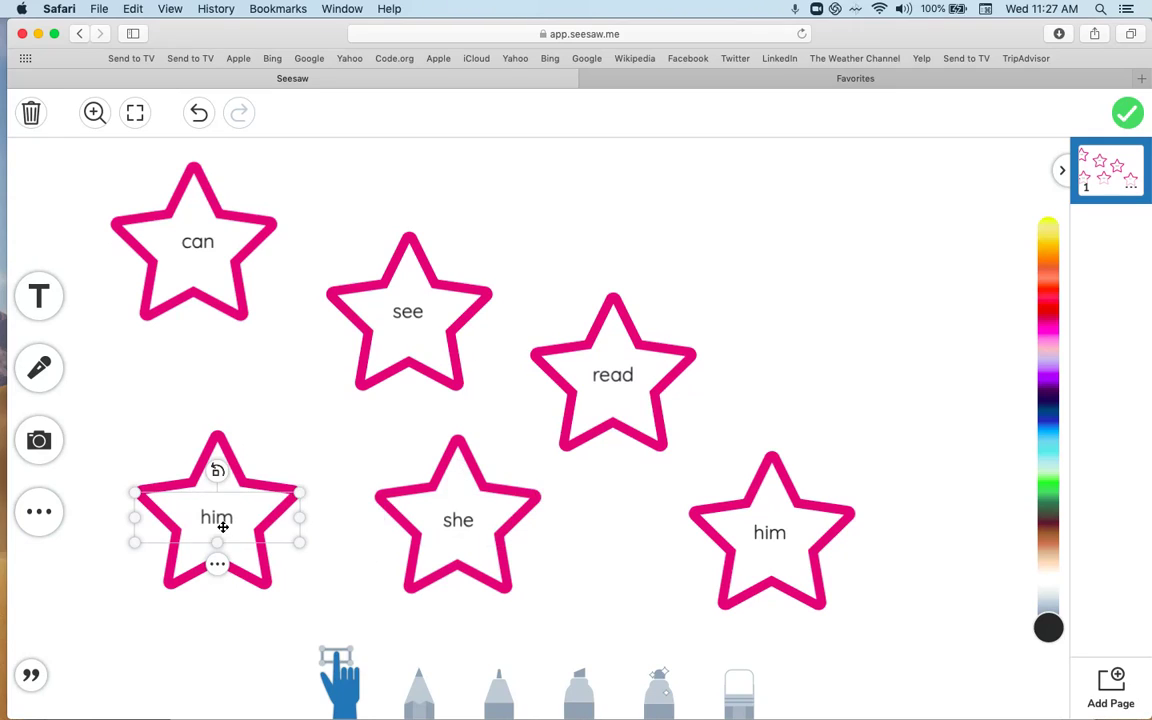
pyautogui.doubleClick(222, 521)
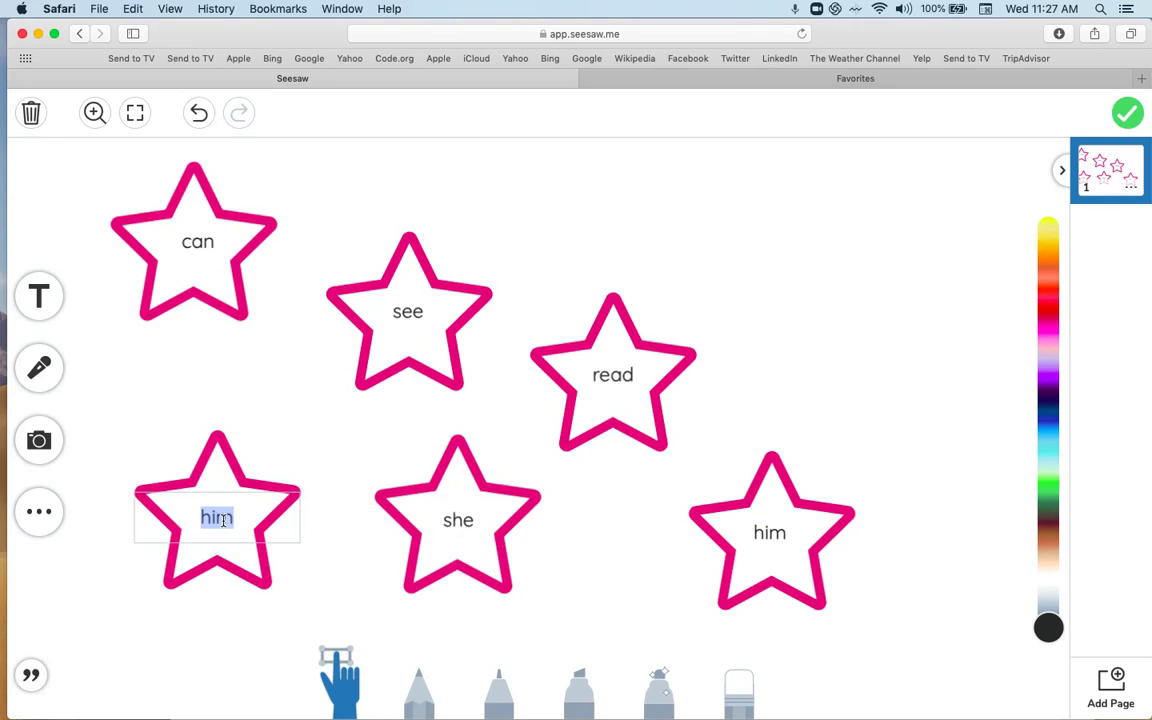
pyautogui.write('mom')
pyautogui.press('Escape')
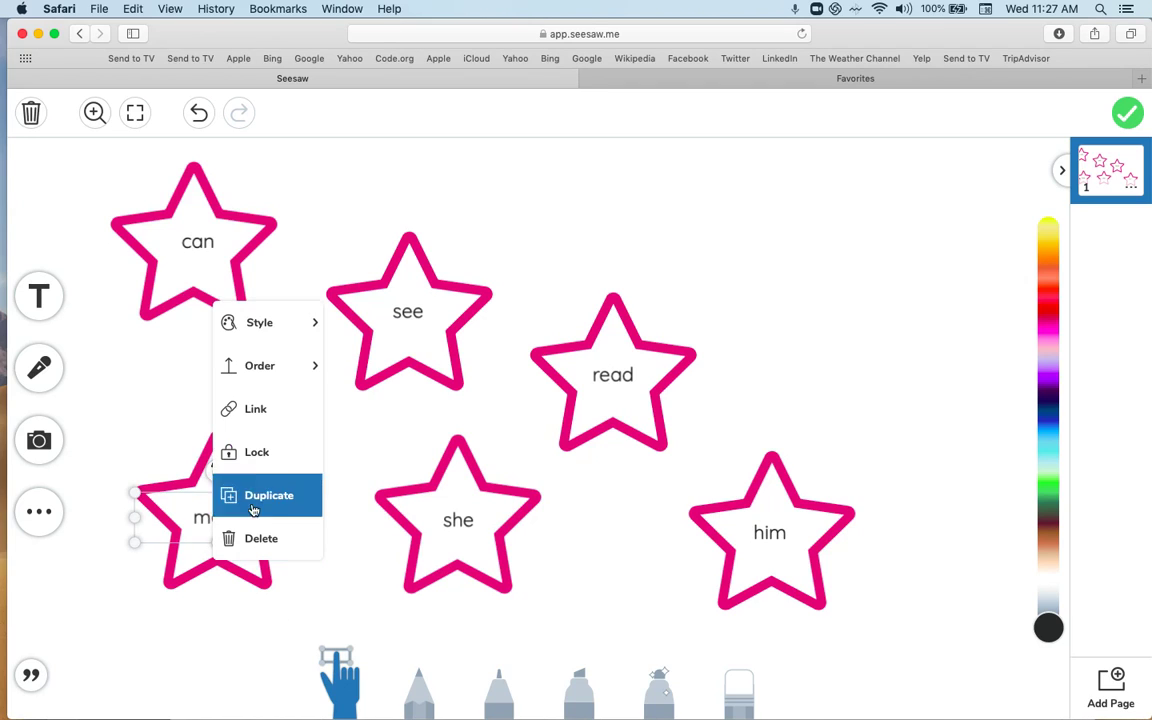
# Step: Lock the "mom", "she" and "him" word labels in the lower row of stars
pyautogui.click(256, 452)
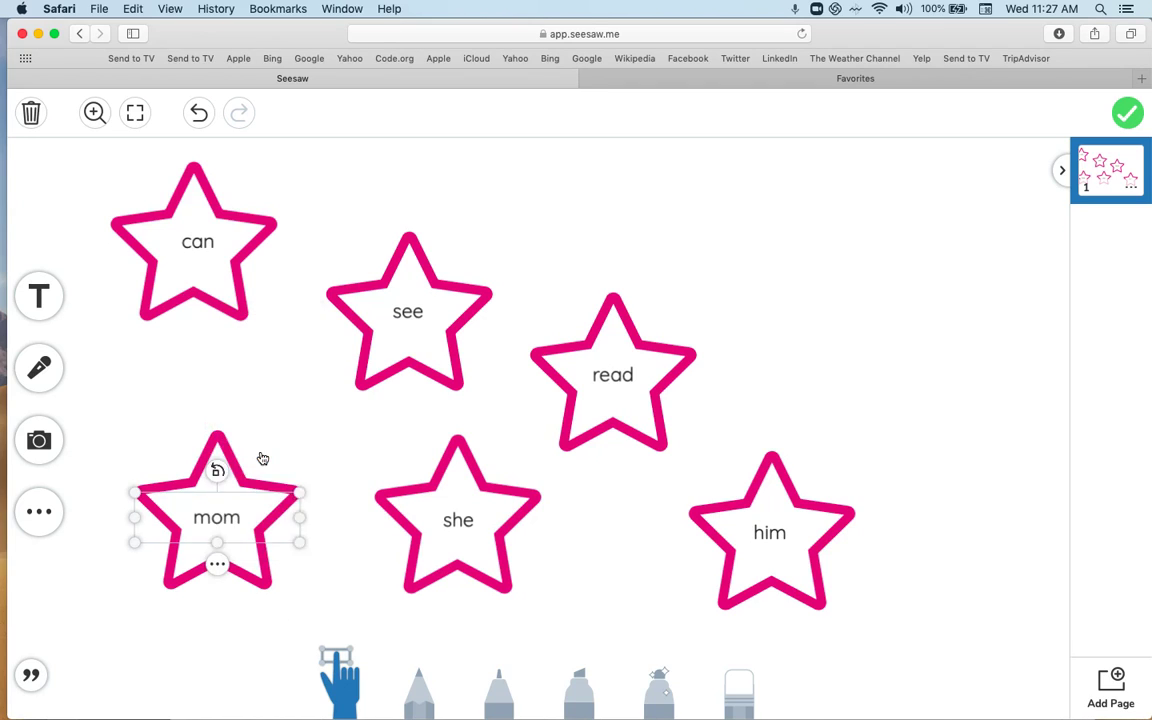
pyautogui.click(473, 532)
pyautogui.click(459, 566)
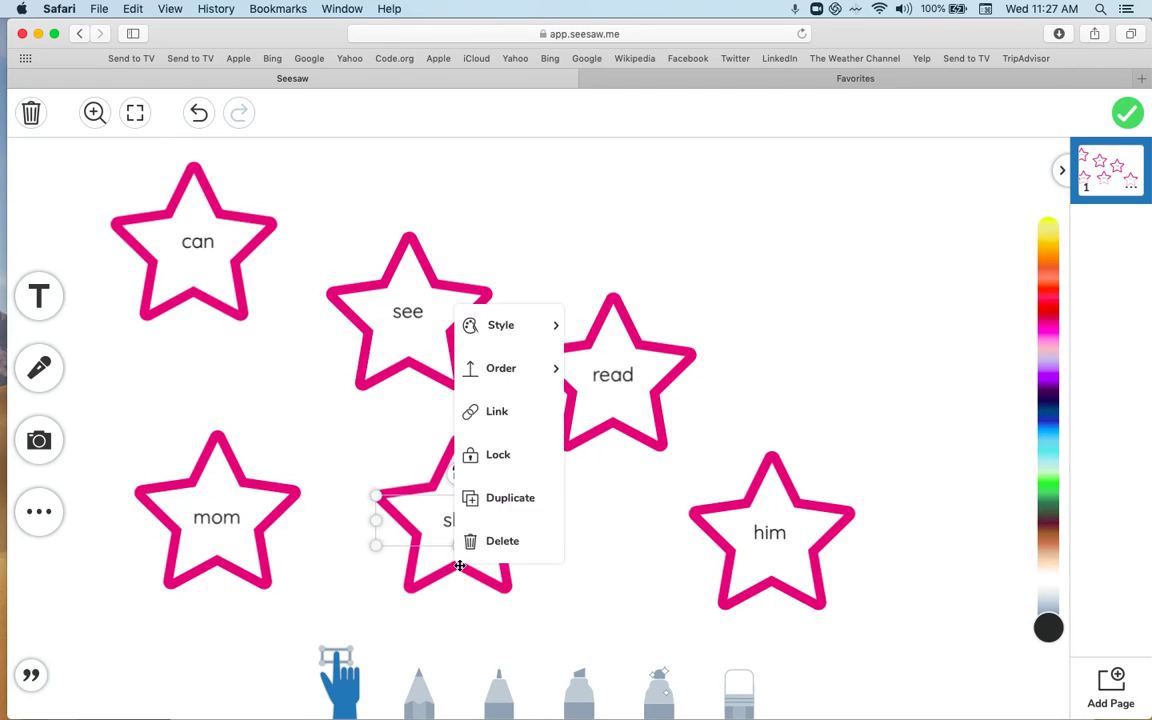
pyautogui.click(500, 455)
pyautogui.click(780, 546)
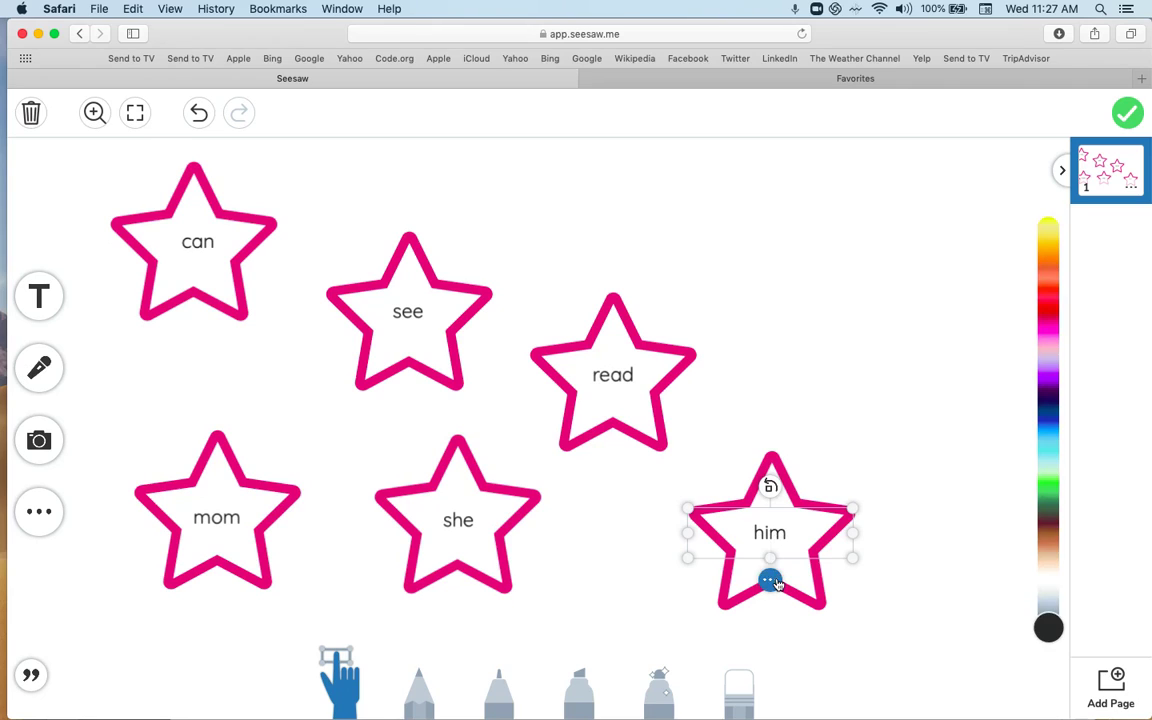
pyautogui.click(770, 580)
pyautogui.click(735, 472)
# Step: Lock the "read", "see" and "can" word labels in the upper stars
pyautogui.click(621, 389)
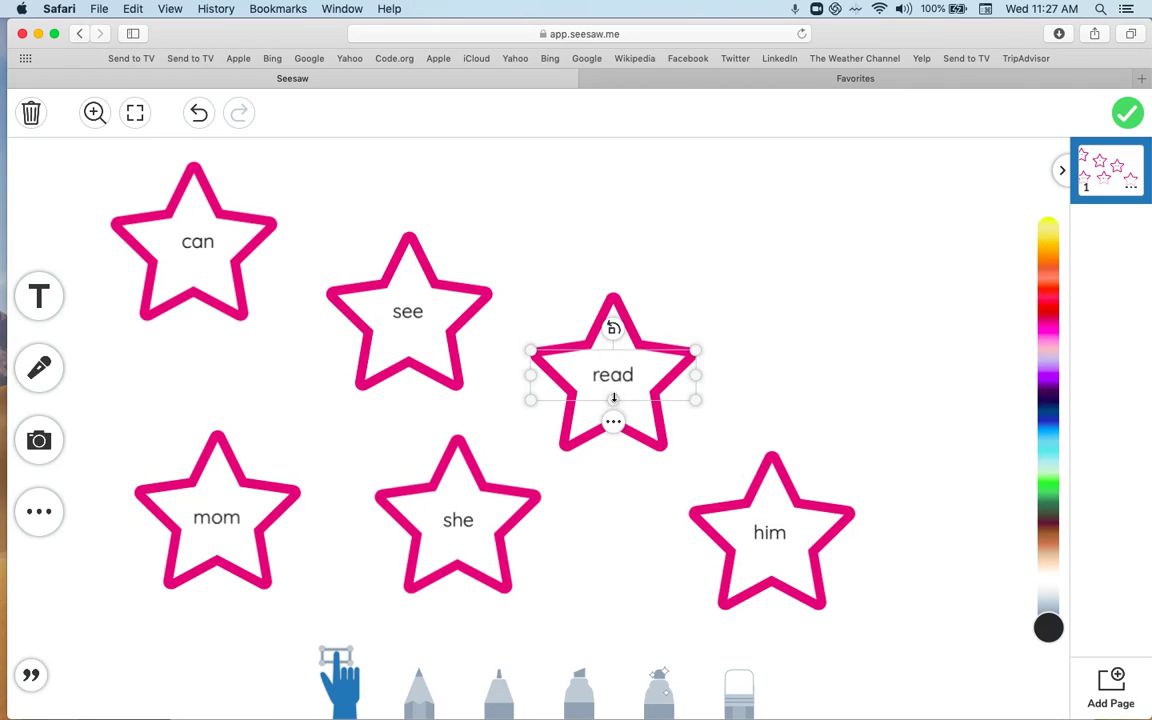
pyautogui.click(612, 425)
pyautogui.click(655, 310)
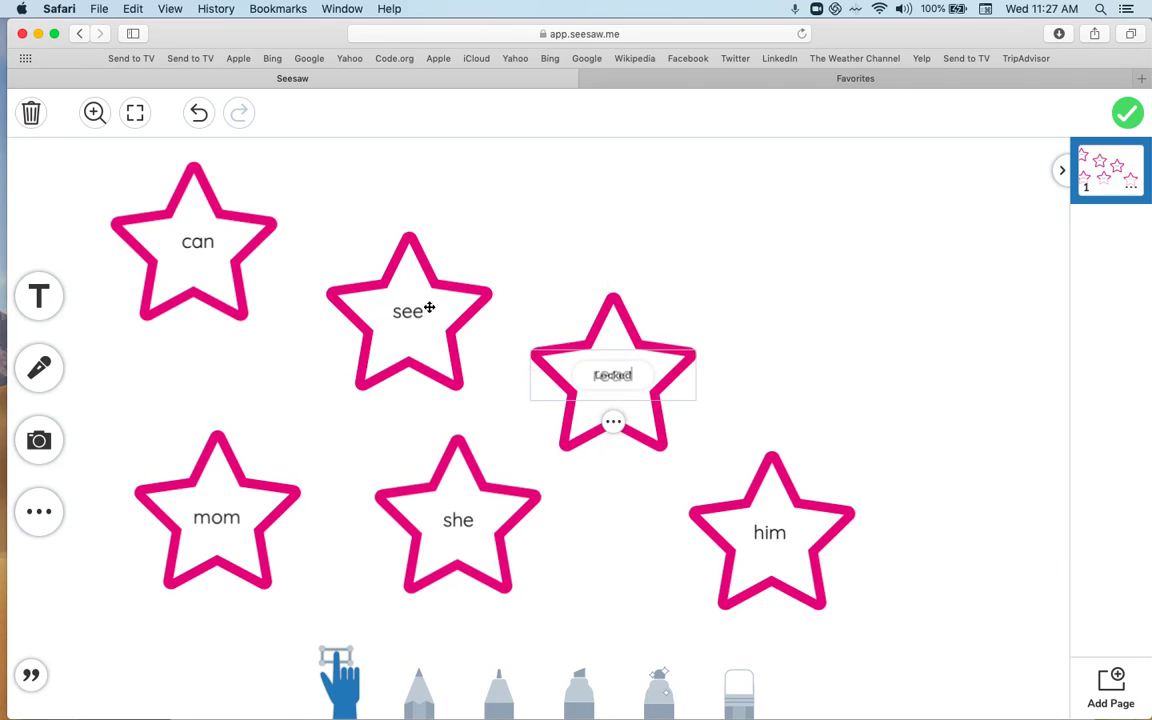
pyautogui.click(410, 310)
pyautogui.click(407, 355)
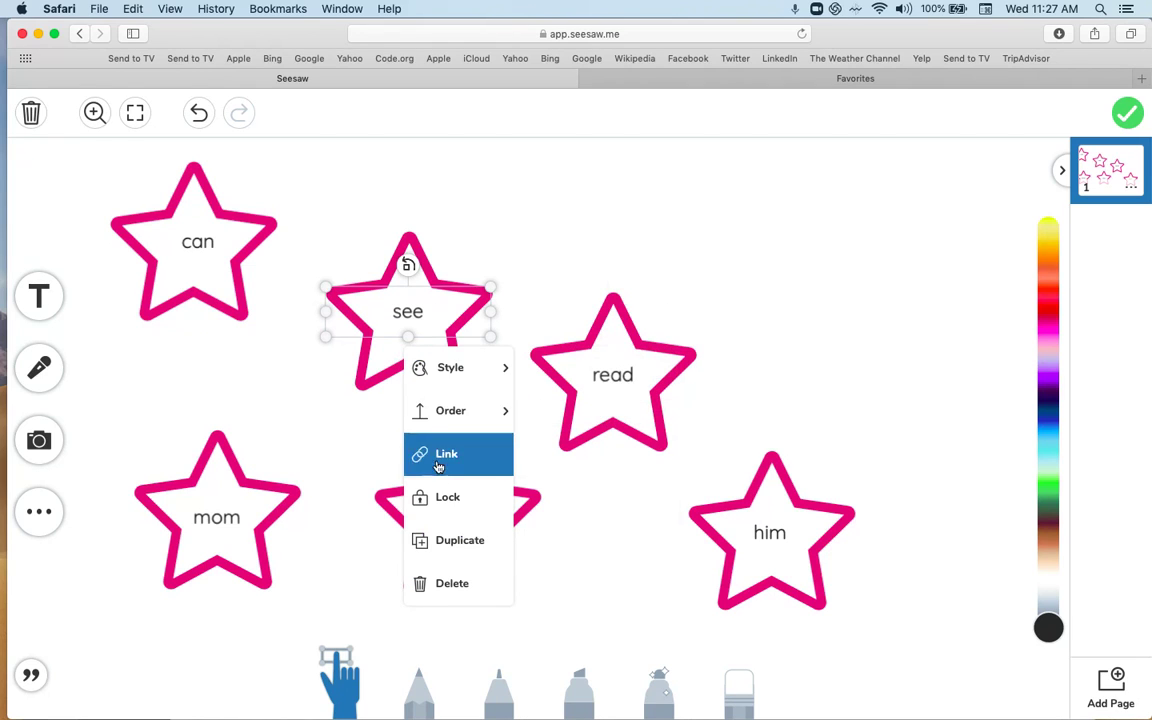
pyautogui.click(447, 497)
pyautogui.click(197, 241)
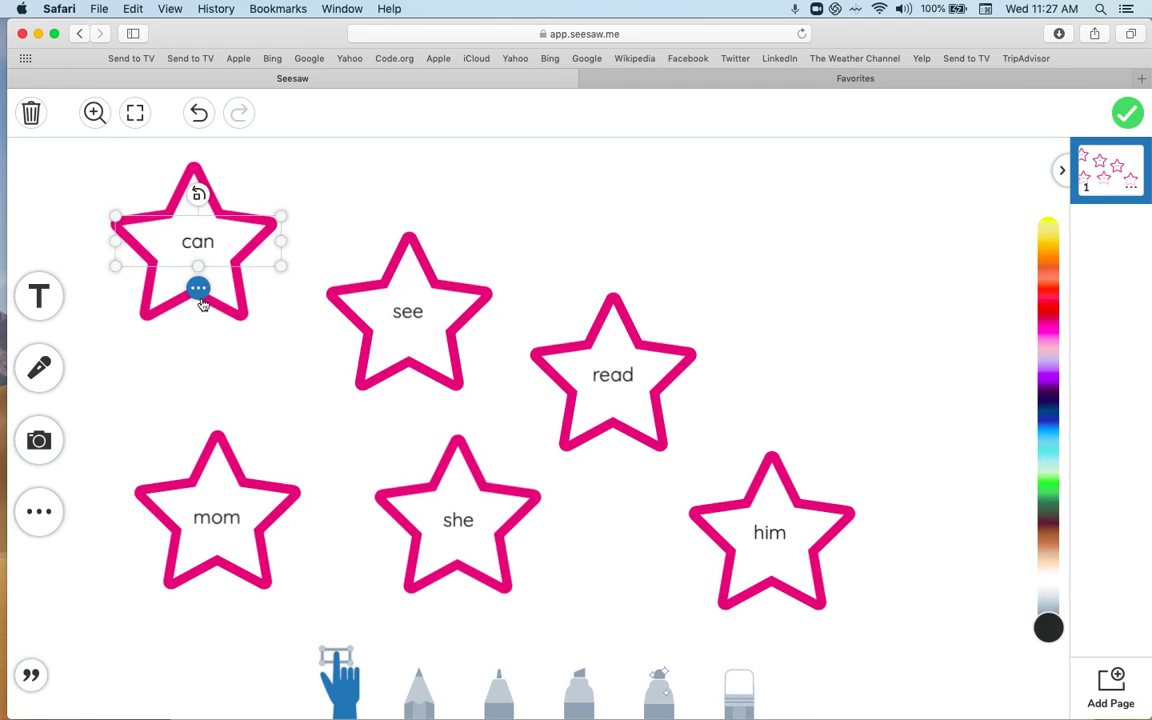
pyautogui.click(198, 288)
pyautogui.click(237, 422)
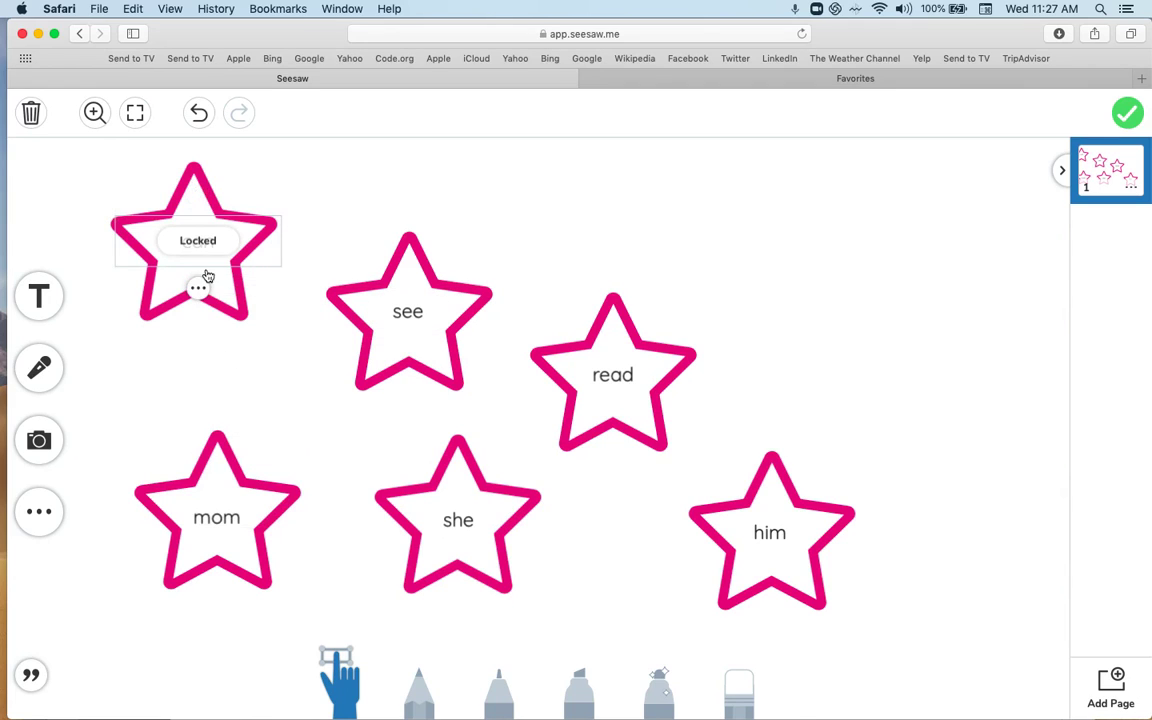
pyautogui.click(198, 288)
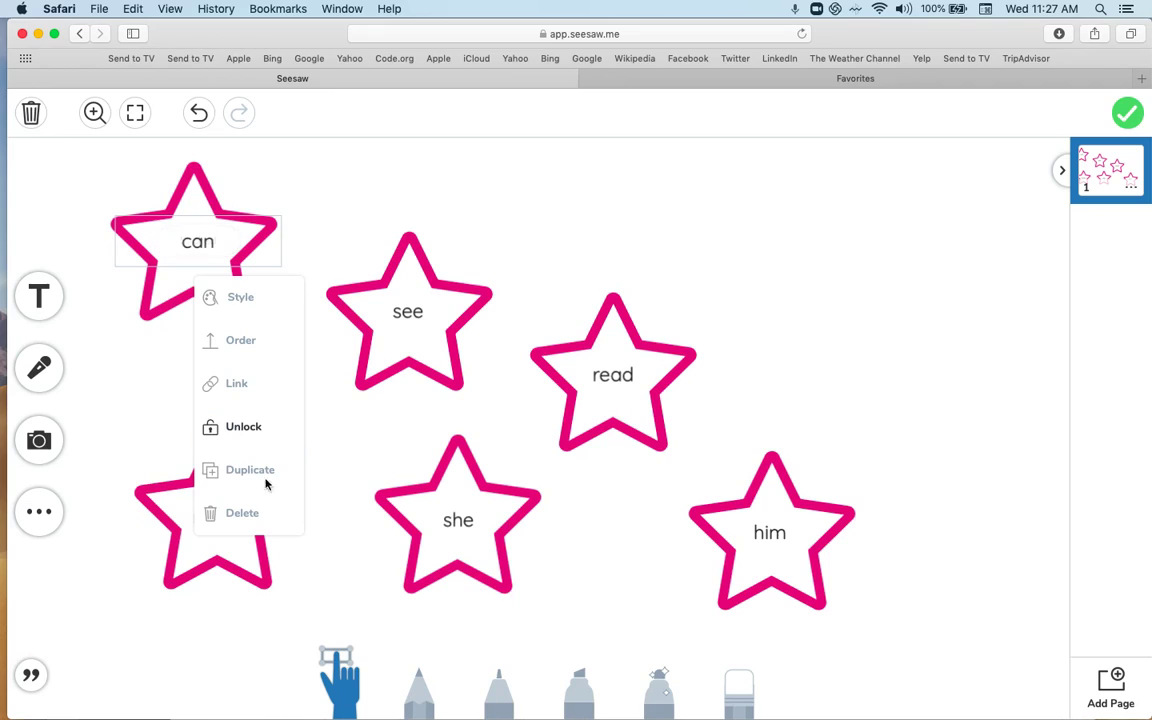
pyautogui.click(335, 427)
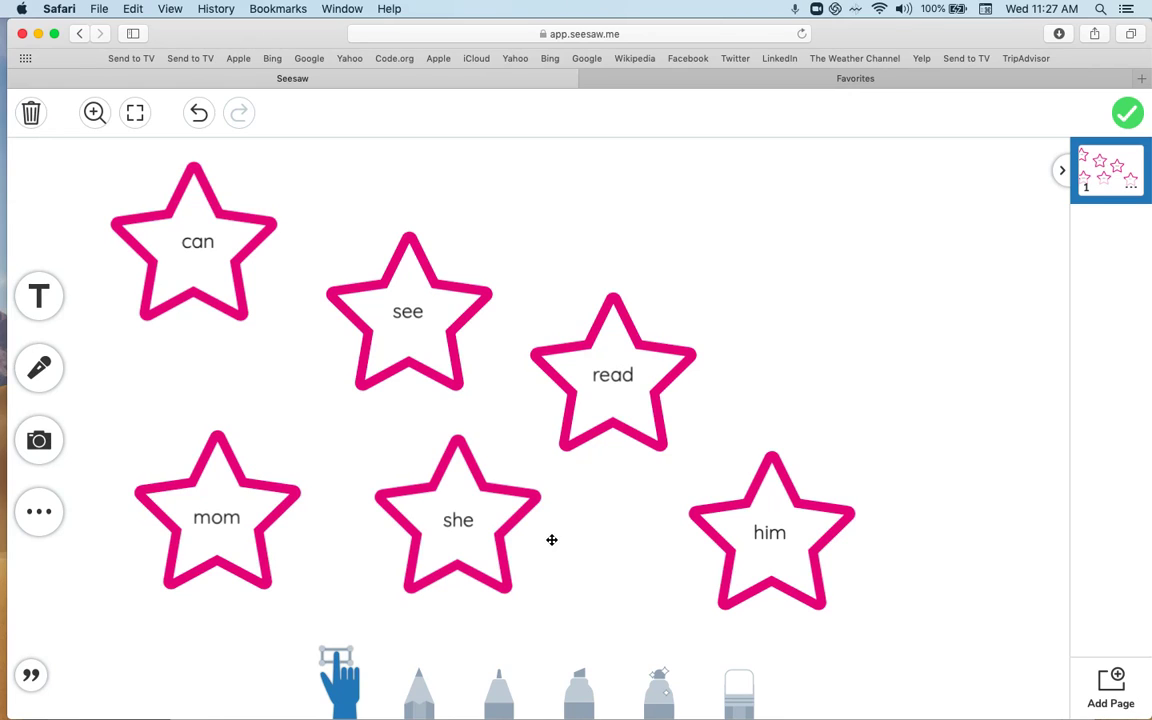
# Step: Try covering the word "can" with a grey highlighter in the second-largest size, undo the stroke, and choose a darker grey
pyautogui.click(577, 686)
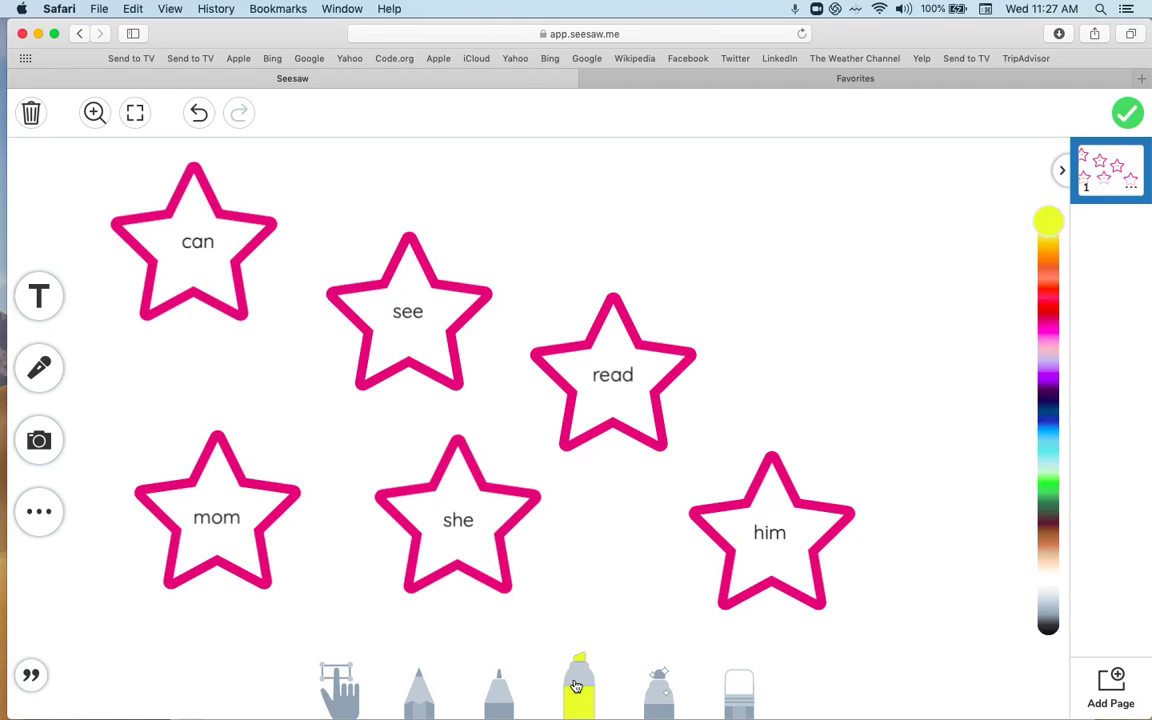
pyautogui.click(1050, 617)
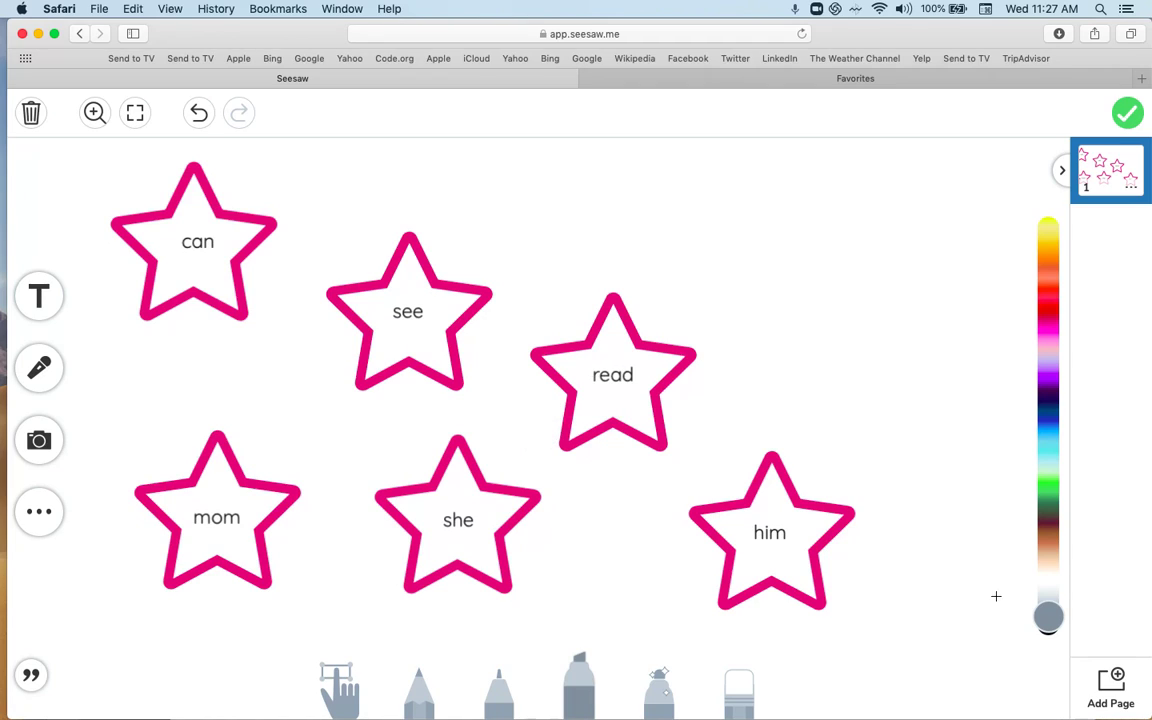
pyautogui.click(579, 683)
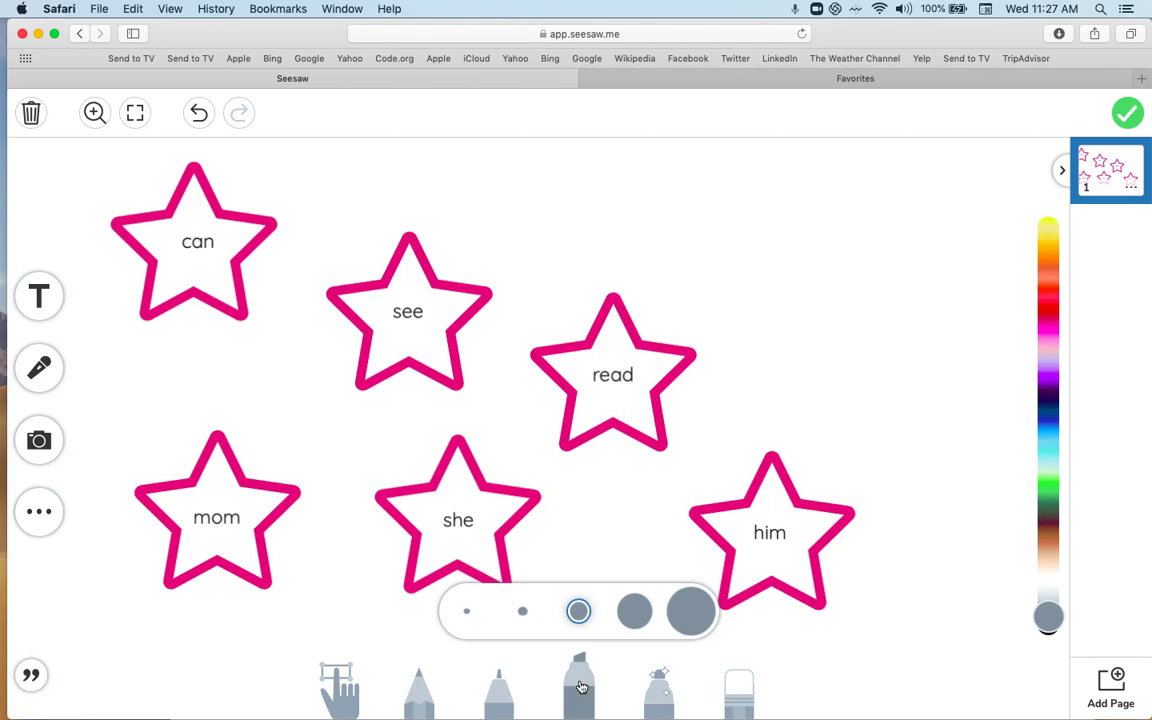
pyautogui.click(652, 612)
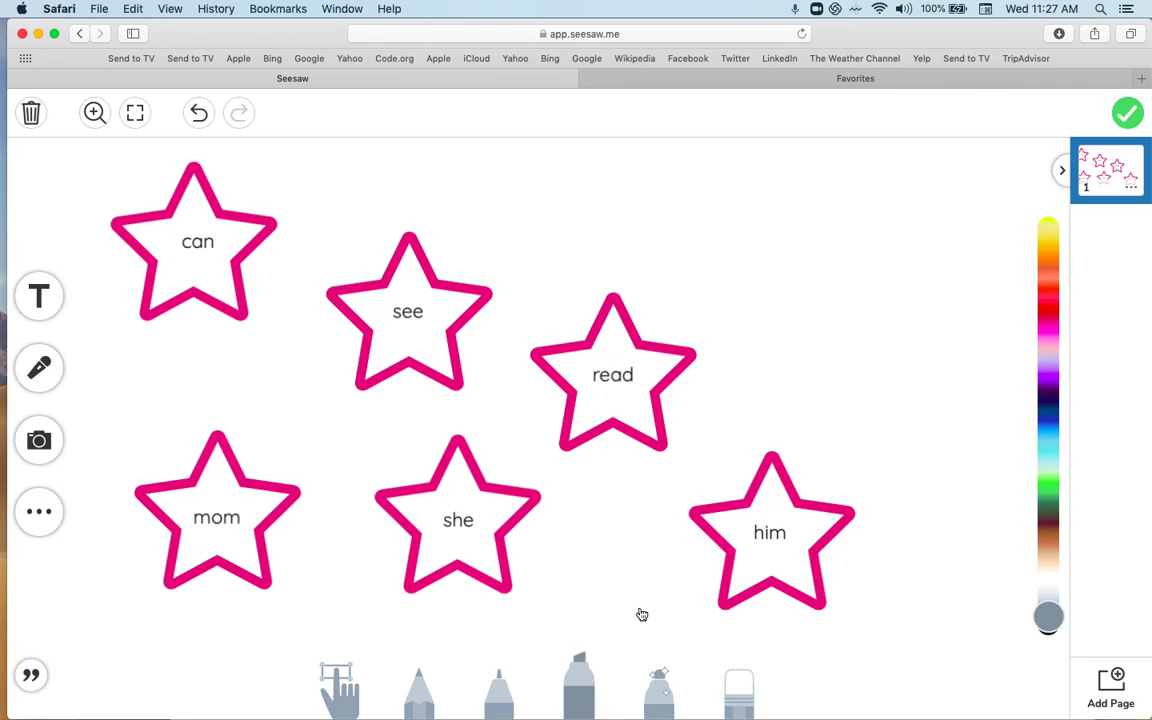
pyautogui.moveTo(196, 217)
pyautogui.mouseDown()
pyautogui.moveTo(174, 200)
pyautogui.moveTo(160, 215)
pyautogui.moveTo(196, 243)
pyautogui.mouseUp()
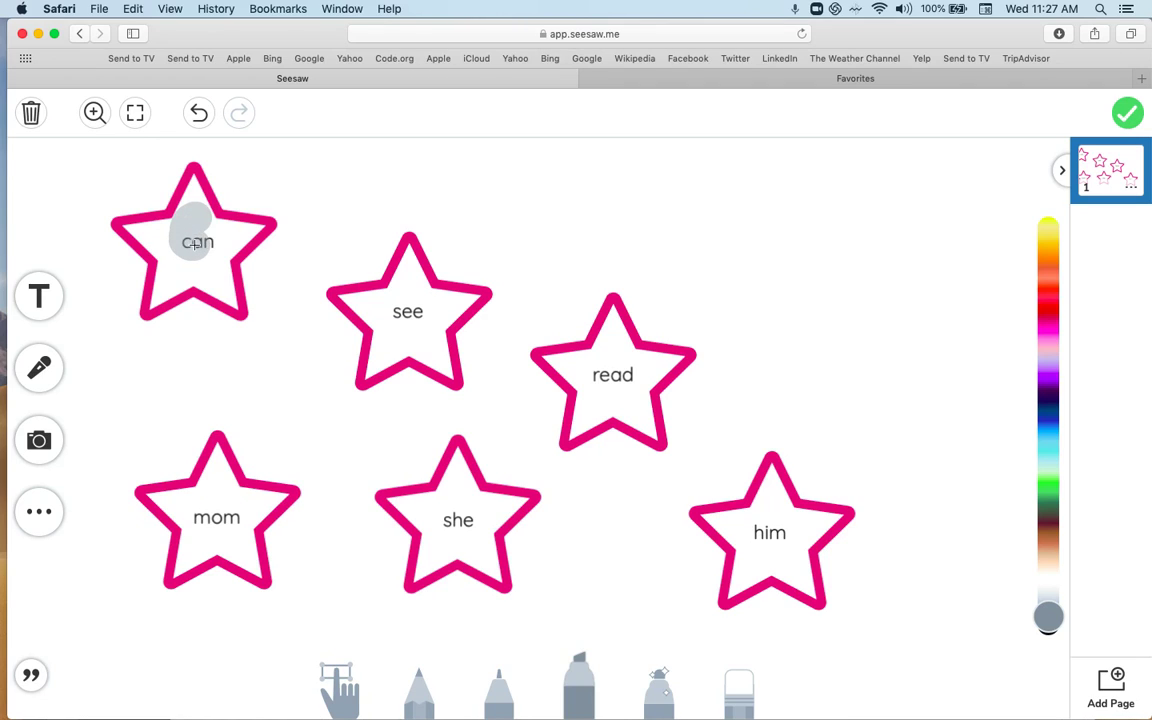
pyautogui.click(198, 112)
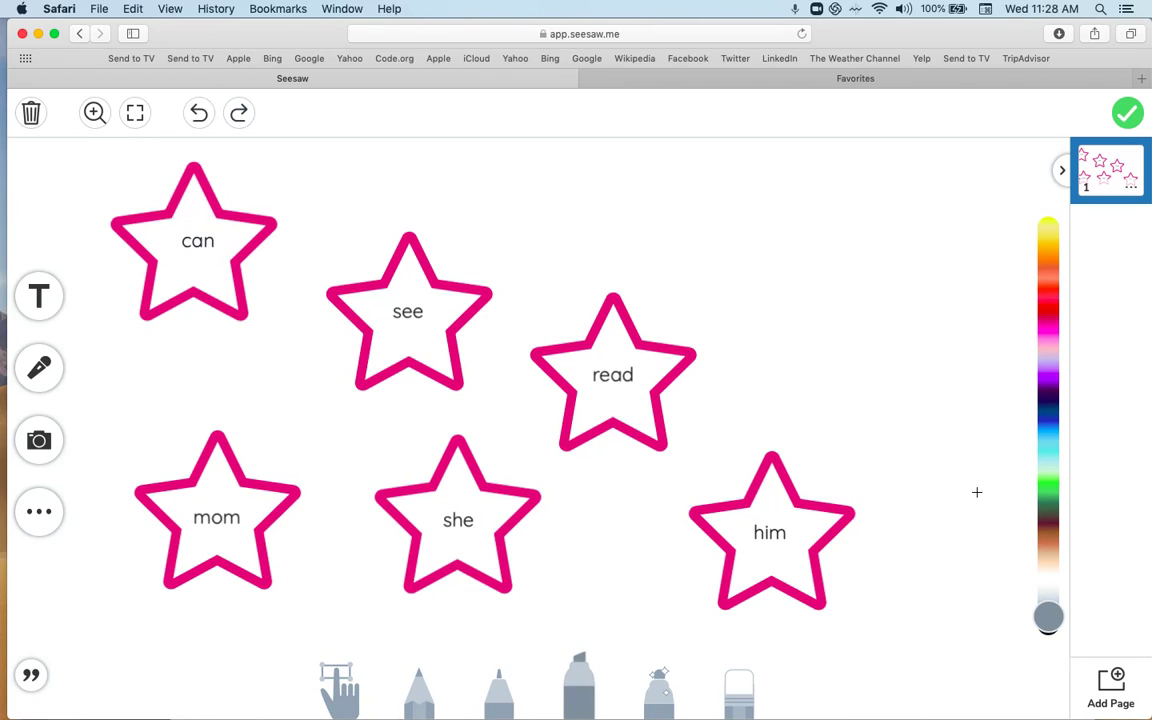
pyautogui.click(1054, 621)
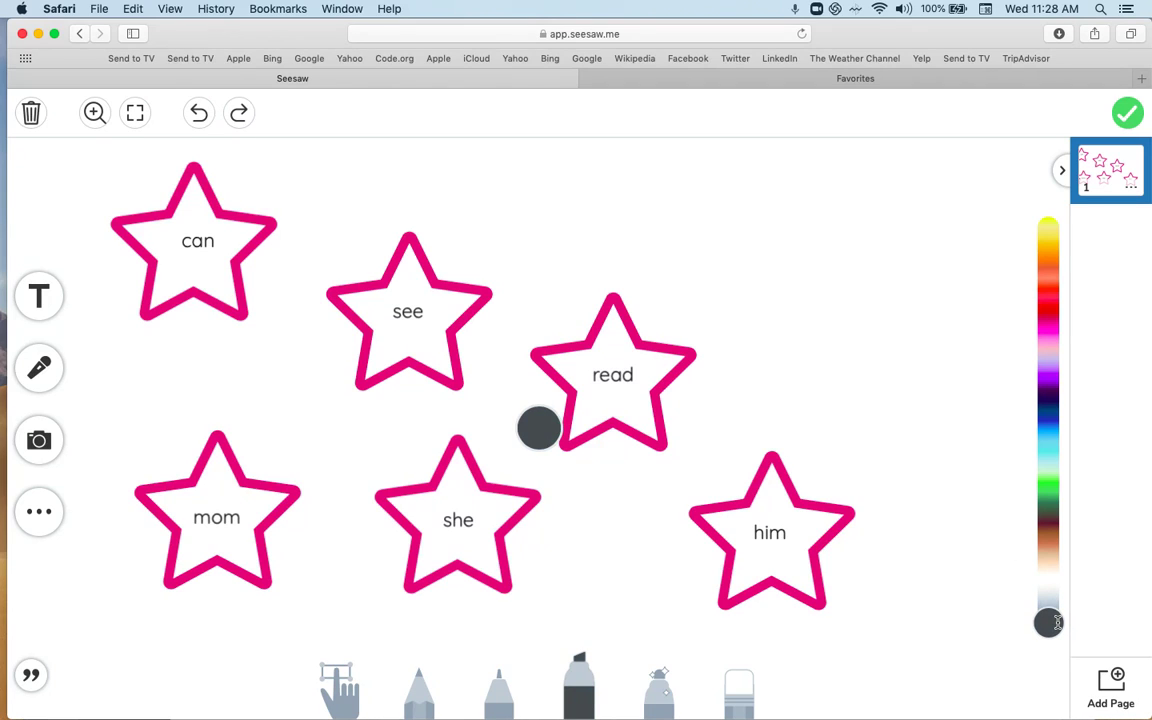
# Step: Cover the words in all six stars with solid dark grey marker scribbles, using the second-largest marker size
pyautogui.click(506, 707)
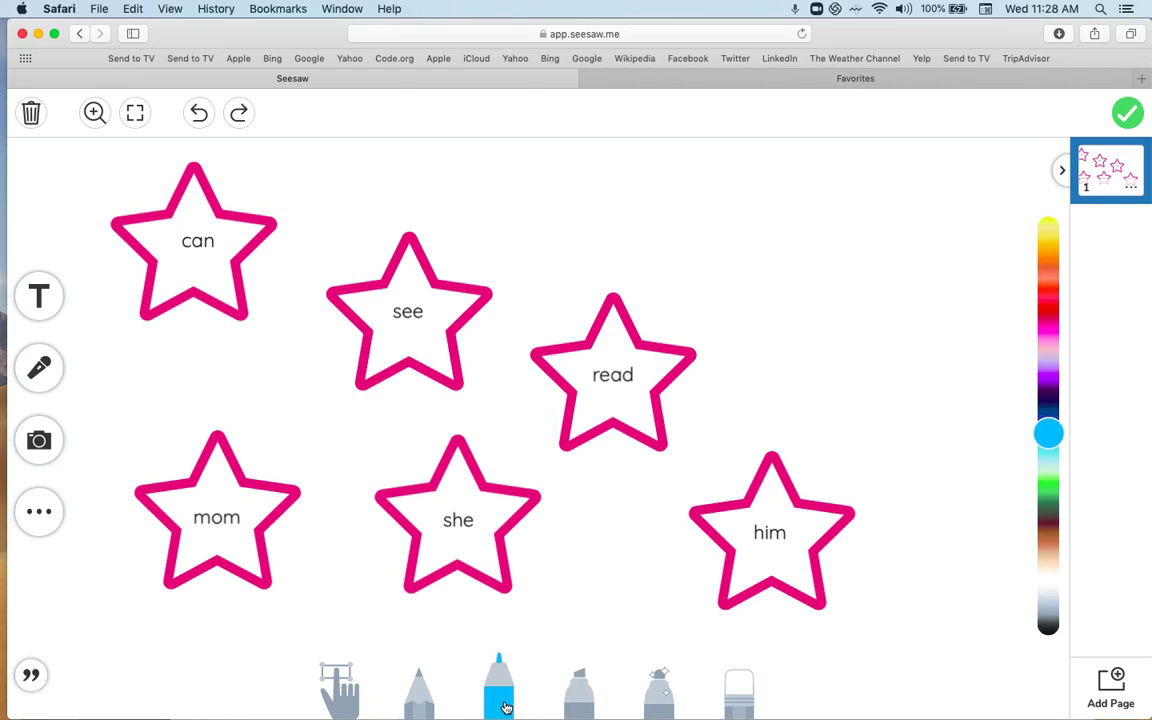
pyautogui.click(506, 707)
pyautogui.click(555, 614)
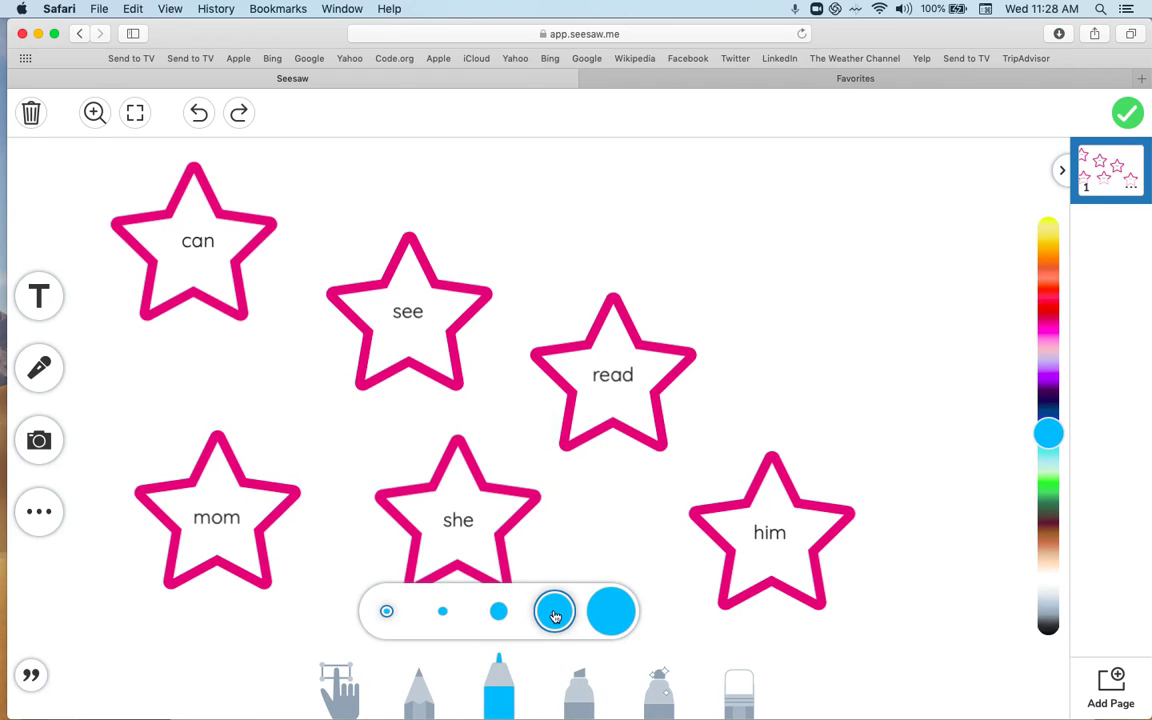
pyautogui.click(1048, 623)
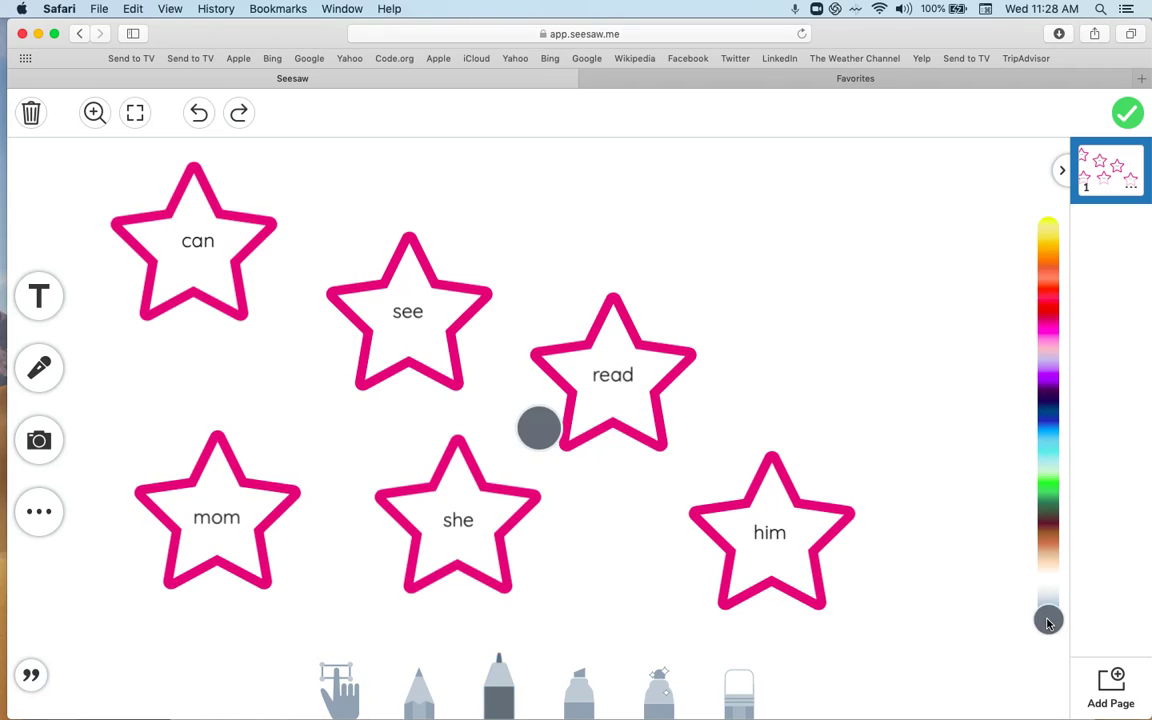
pyautogui.moveTo(193, 230)
pyautogui.mouseDown()
pyautogui.moveTo(201, 241)
pyautogui.moveTo(170, 210)
pyautogui.moveTo(160, 235)
pyautogui.moveTo(197, 235)
pyautogui.moveTo(180, 242)
pyautogui.moveTo(167, 223)
pyautogui.mouseUp()
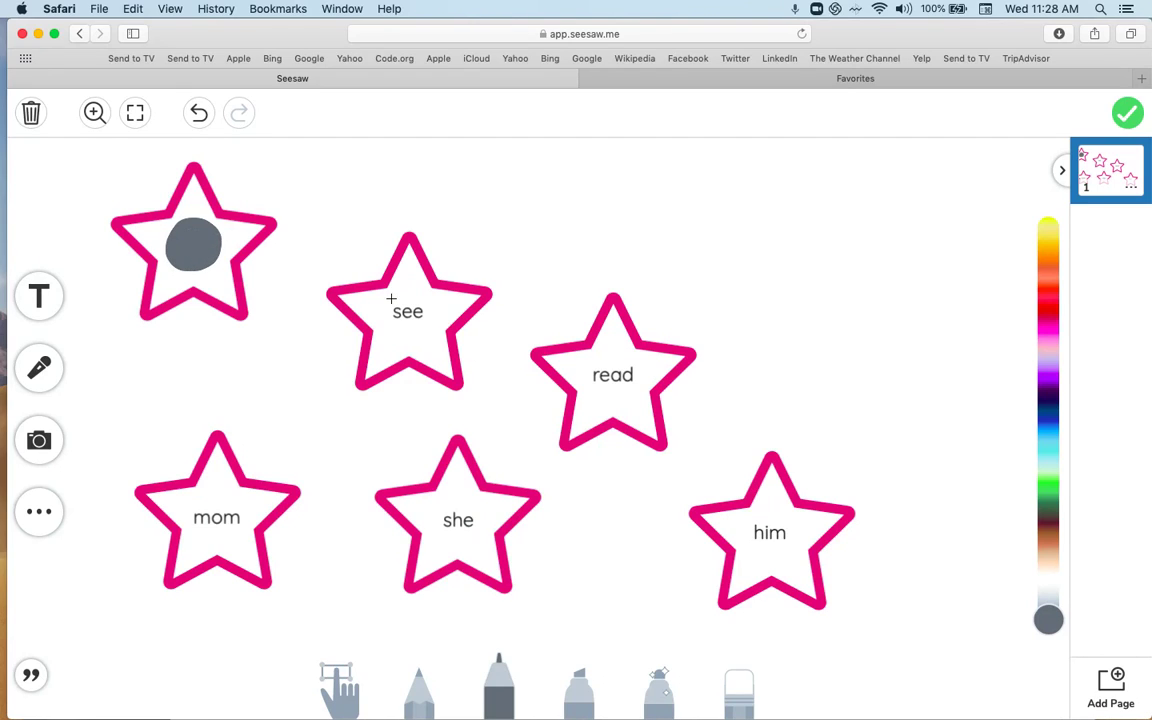
pyautogui.moveTo(391, 298)
pyautogui.mouseDown()
pyautogui.moveTo(410, 325)
pyautogui.moveTo(412, 301)
pyautogui.mouseUp()
pyautogui.moveTo(633, 370)
pyautogui.mouseDown()
pyautogui.moveTo(600, 373)
pyautogui.moveTo(610, 371)
pyautogui.mouseUp()
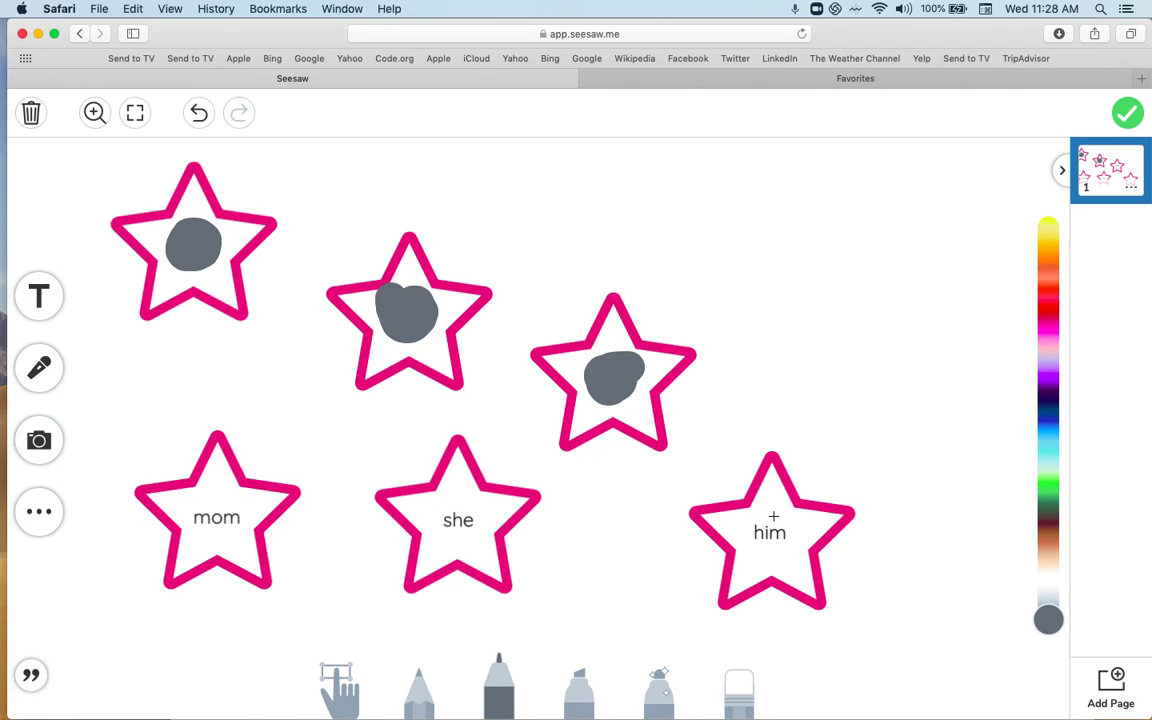
pyautogui.moveTo(773, 516); pyautogui.dragTo(760, 539)
pyautogui.moveTo(456, 518); pyautogui.dragTo(462, 511)
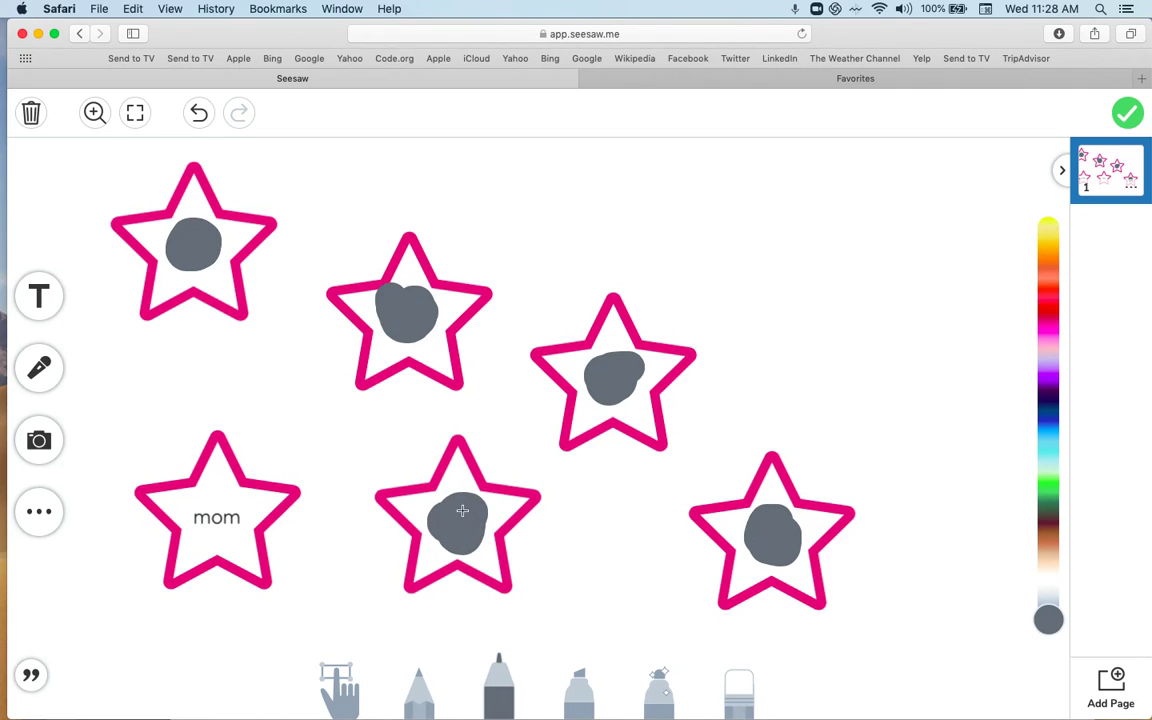
pyautogui.moveTo(243, 513)
pyautogui.mouseDown()
pyautogui.moveTo(222, 505)
pyautogui.moveTo(202, 515)
pyautogui.moveTo(216, 520)
pyautogui.moveTo(211, 531)
pyautogui.moveTo(198, 522)
pyautogui.moveTo(224, 513)
pyautogui.mouseUp()
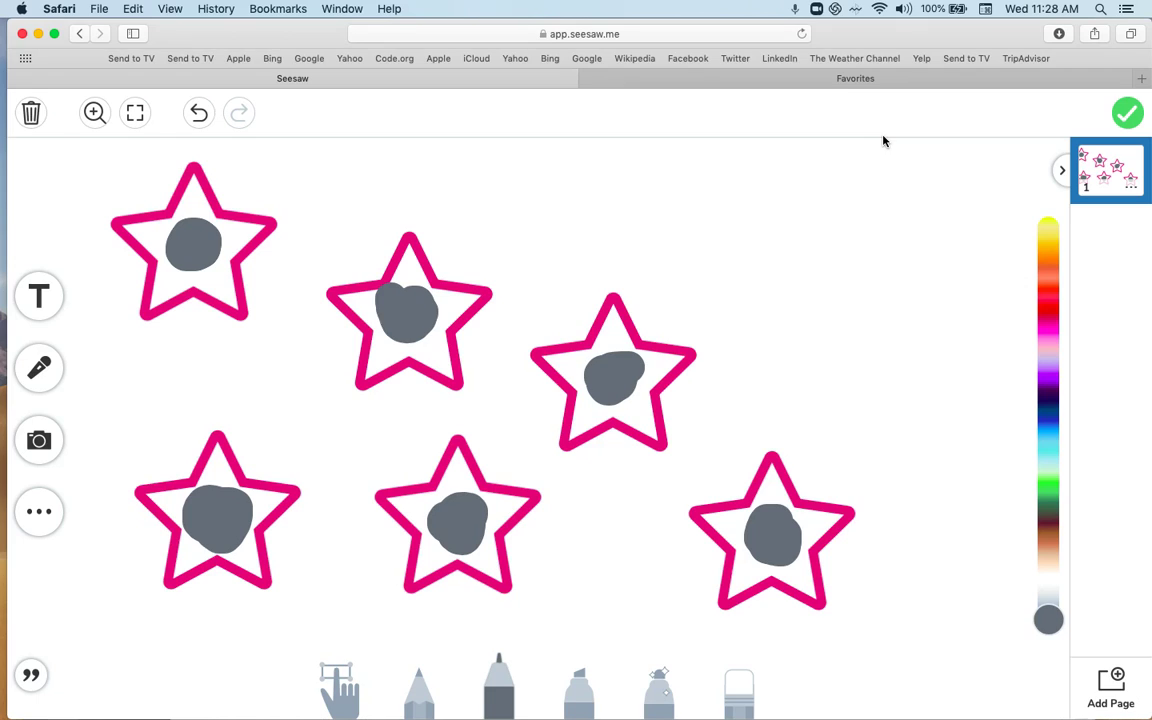
# Step: Add a text label reading "use the eraser to scratch!" to the template page
pyautogui.click(39, 296)
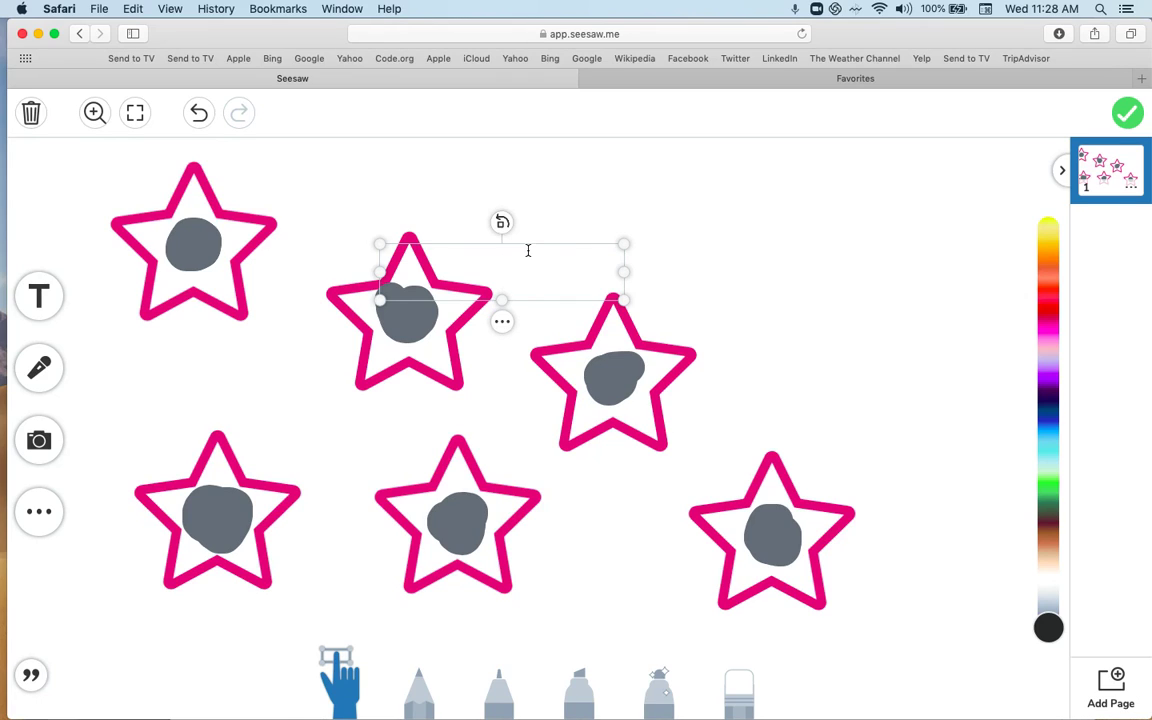
pyautogui.write('use the')
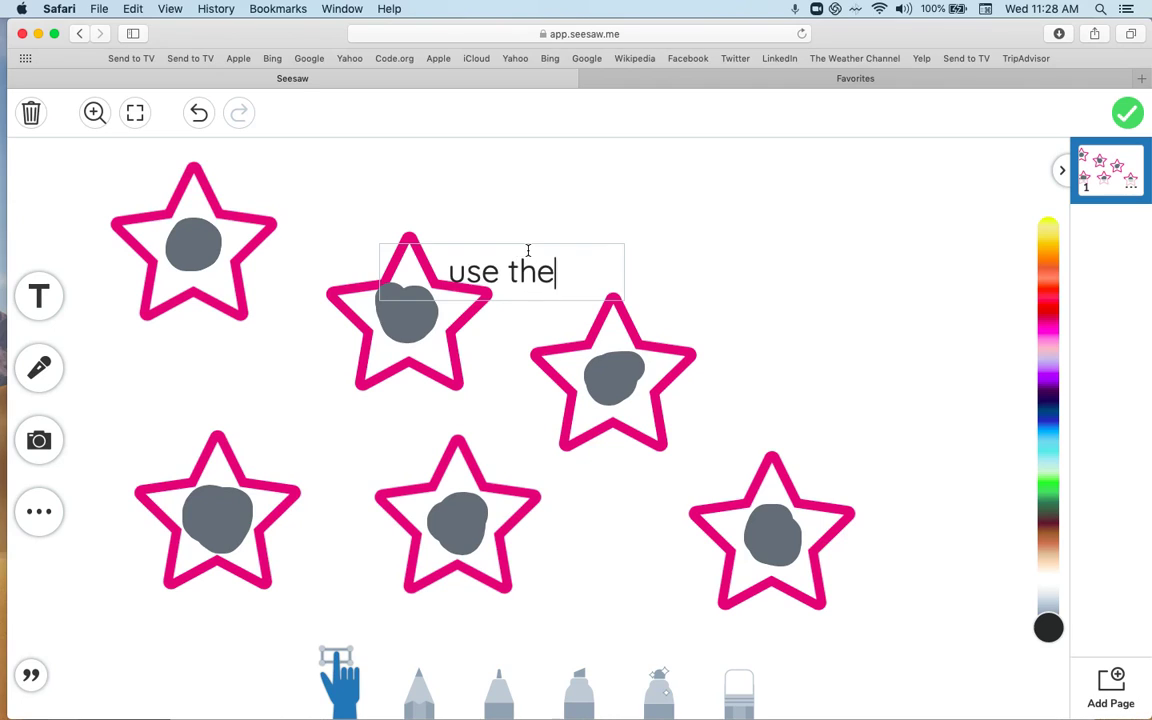
pyautogui.write(' eraser ')
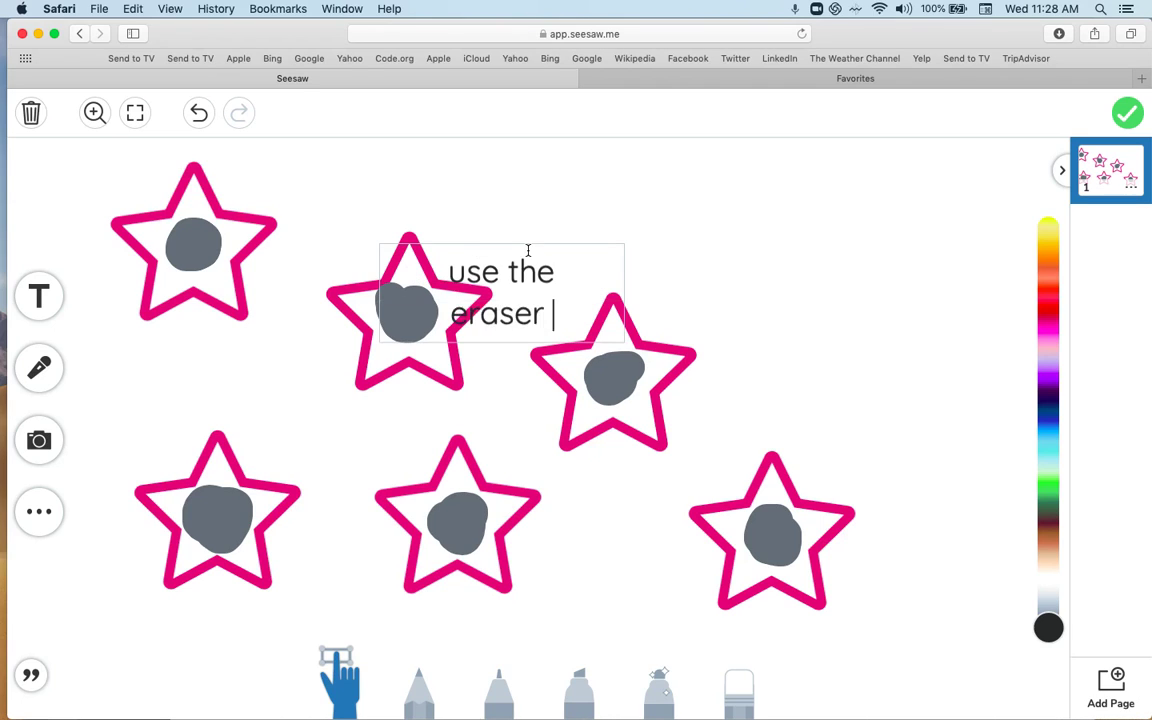
pyautogui.write('to scratch!')
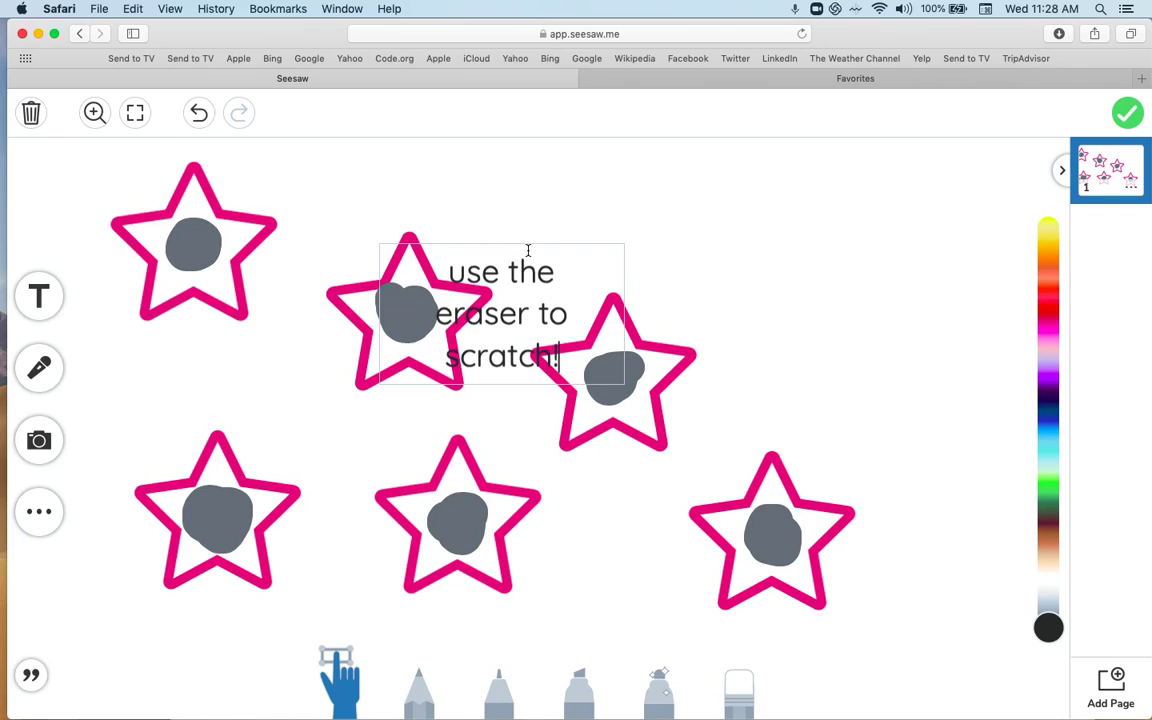
pyautogui.click(310, 610)
# Step: Move the "use the eraser to scratch!" label to the empty upper-right area of the page and lock it
pyautogui.click(502, 286)
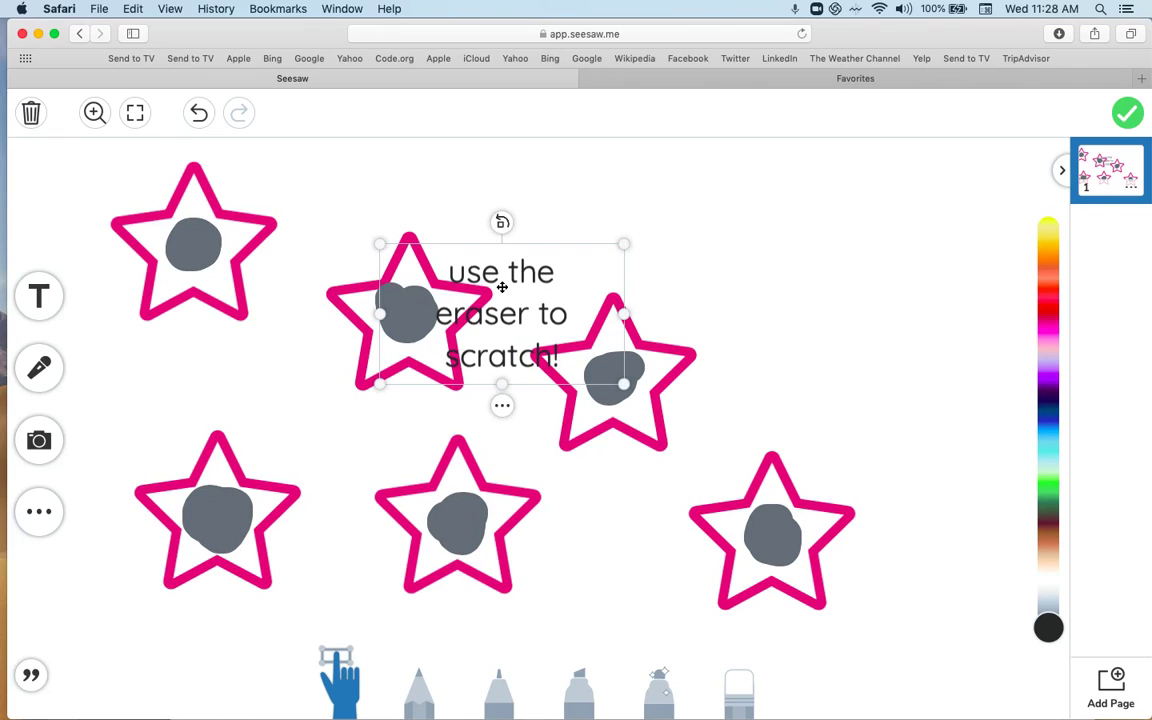
pyautogui.moveTo(502, 286)
pyautogui.mouseDown()
pyautogui.moveTo(893, 183)
pyautogui.moveTo(872, 216)
pyautogui.mouseUp()
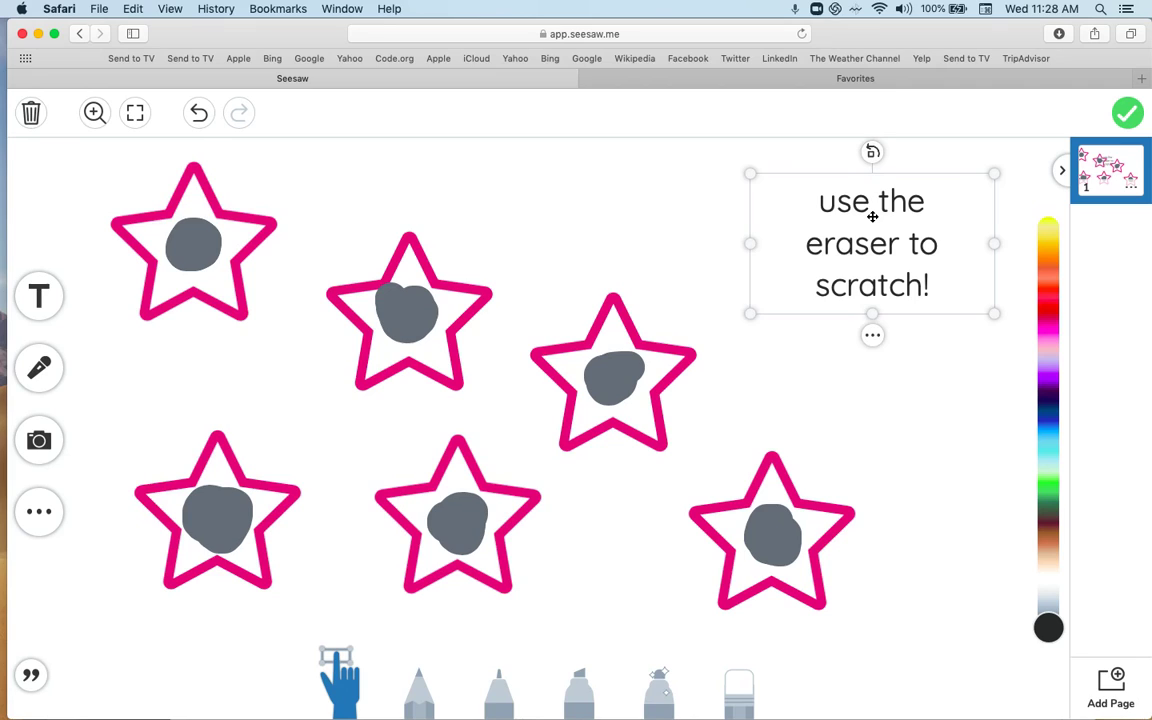
pyautogui.click(872, 335)
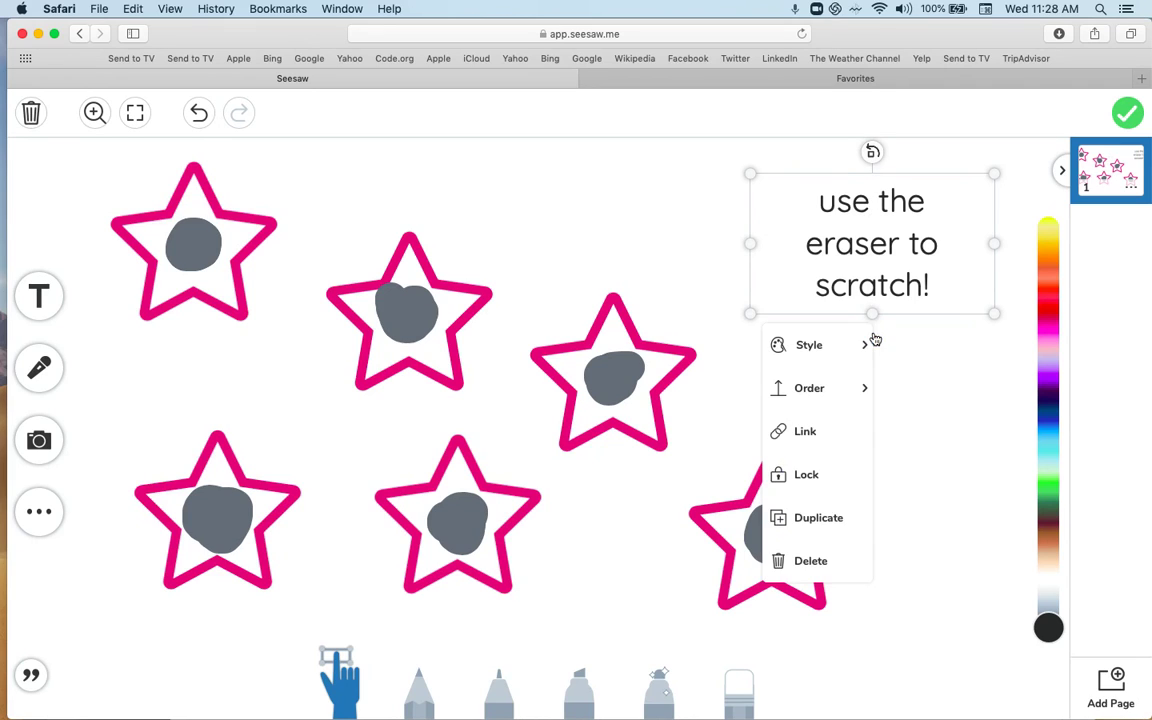
pyautogui.click(804, 472)
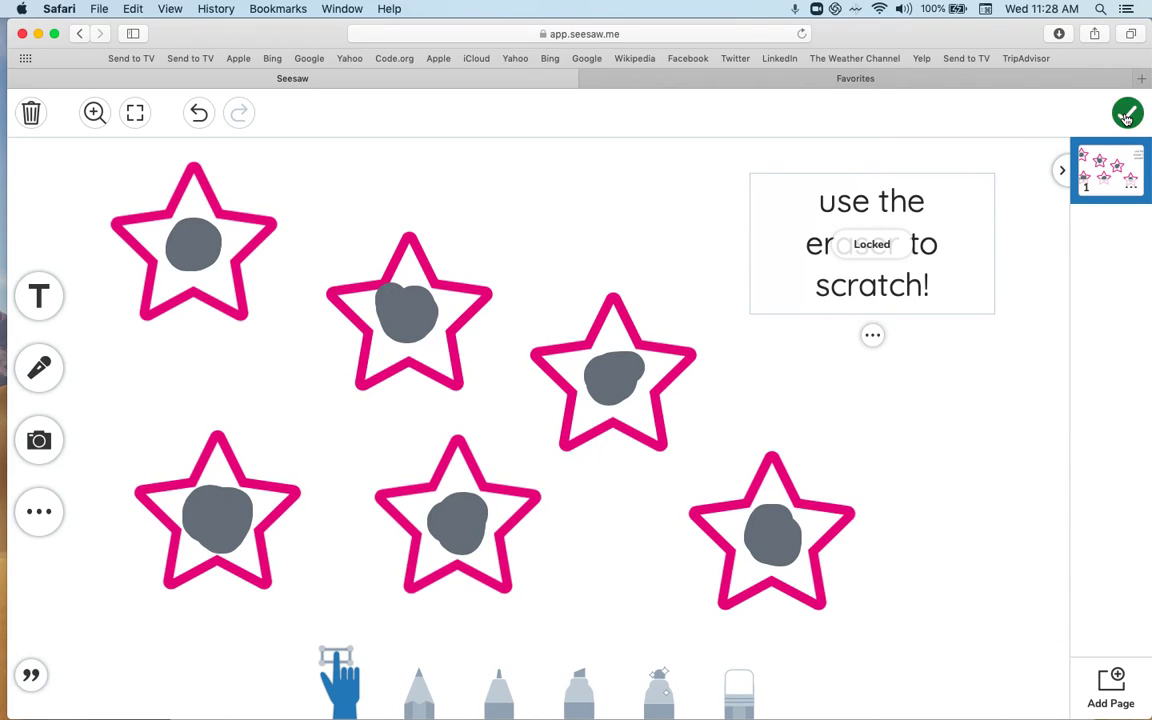
# Step: Finish the student template, review the activity form, and save the "Scratch and Read" activity
pyautogui.click(1126, 117)
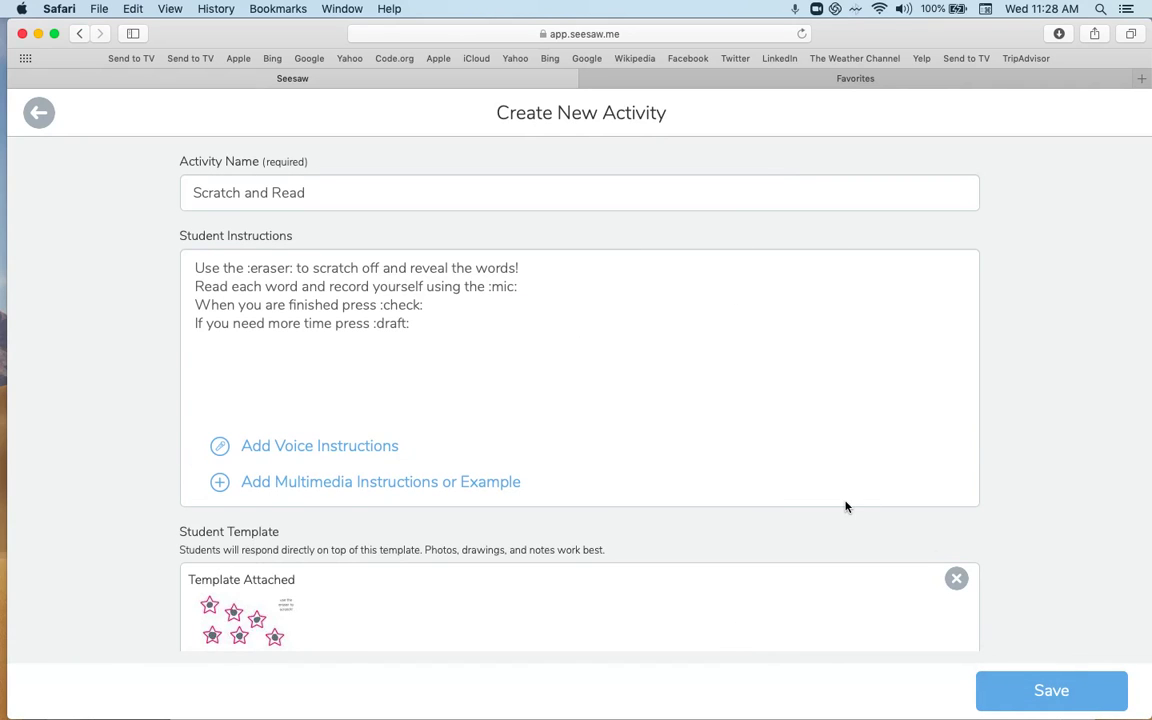
pyautogui.scroll(-3, 845, 507)
pyautogui.scroll(2, 845, 507)
pyautogui.scroll(-2, 845, 507)
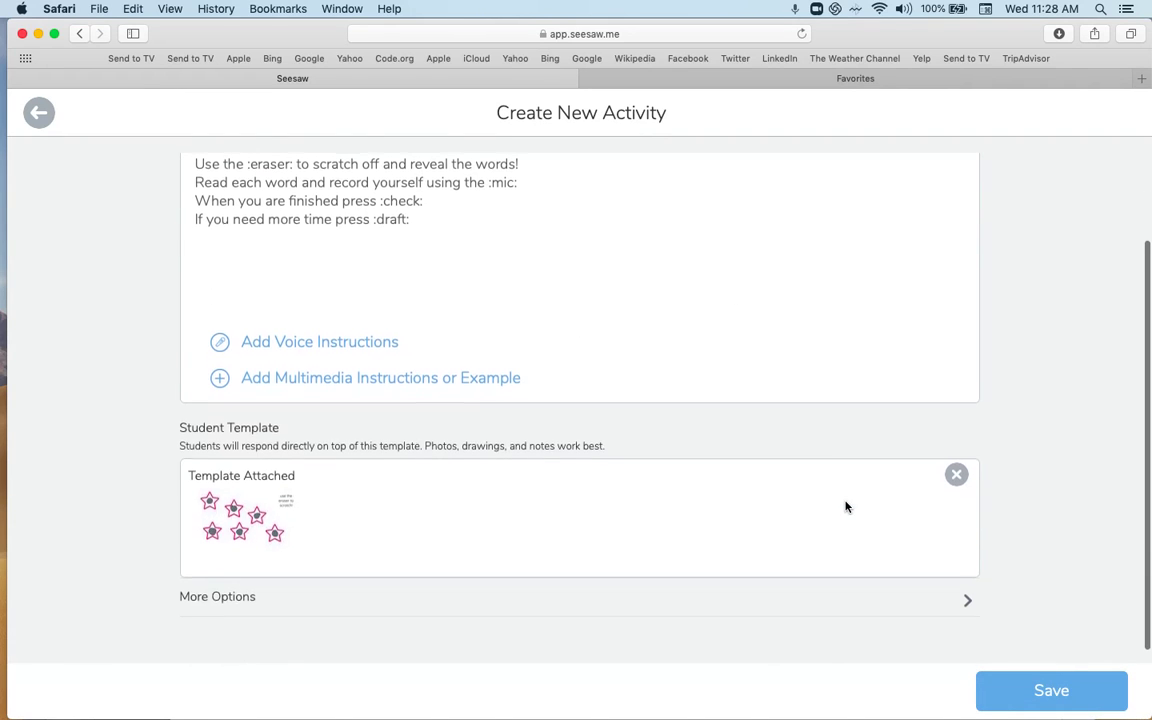
pyautogui.click(1058, 690)
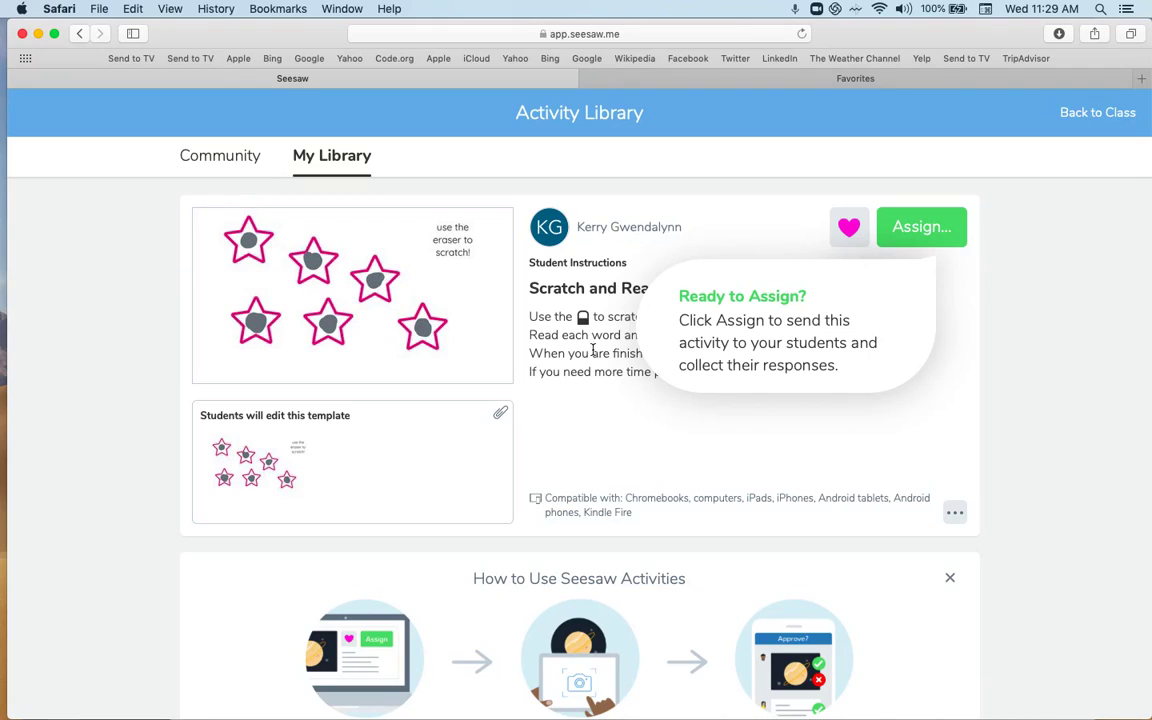
# Step: Assign the "Scratch and Read" activity to the 2nd Trial class and return to the class's activities
pyautogui.click(930, 230)
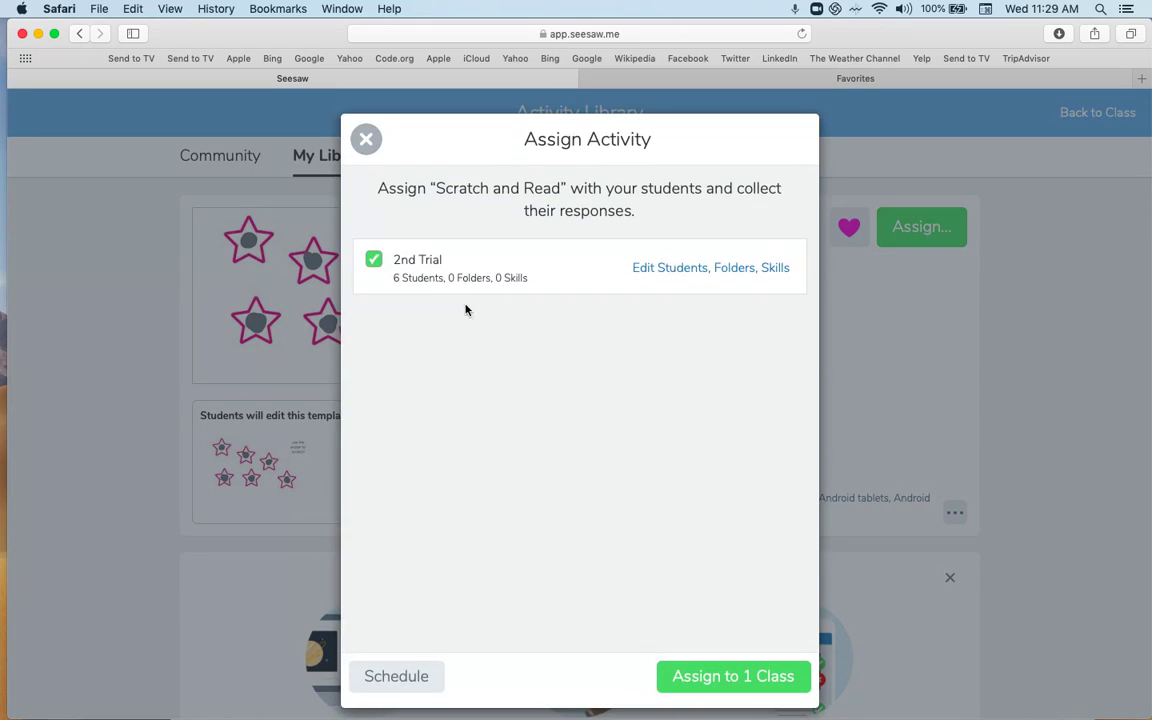
pyautogui.click(771, 684)
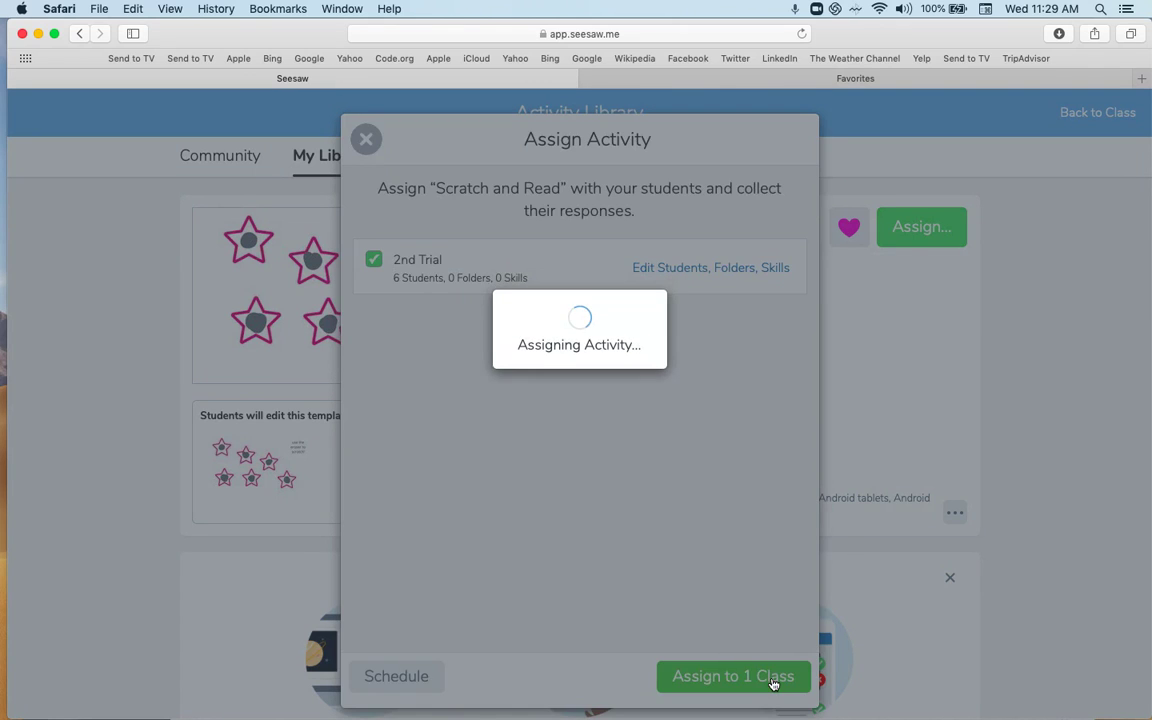
pyautogui.click(365, 141)
pyautogui.click(1100, 113)
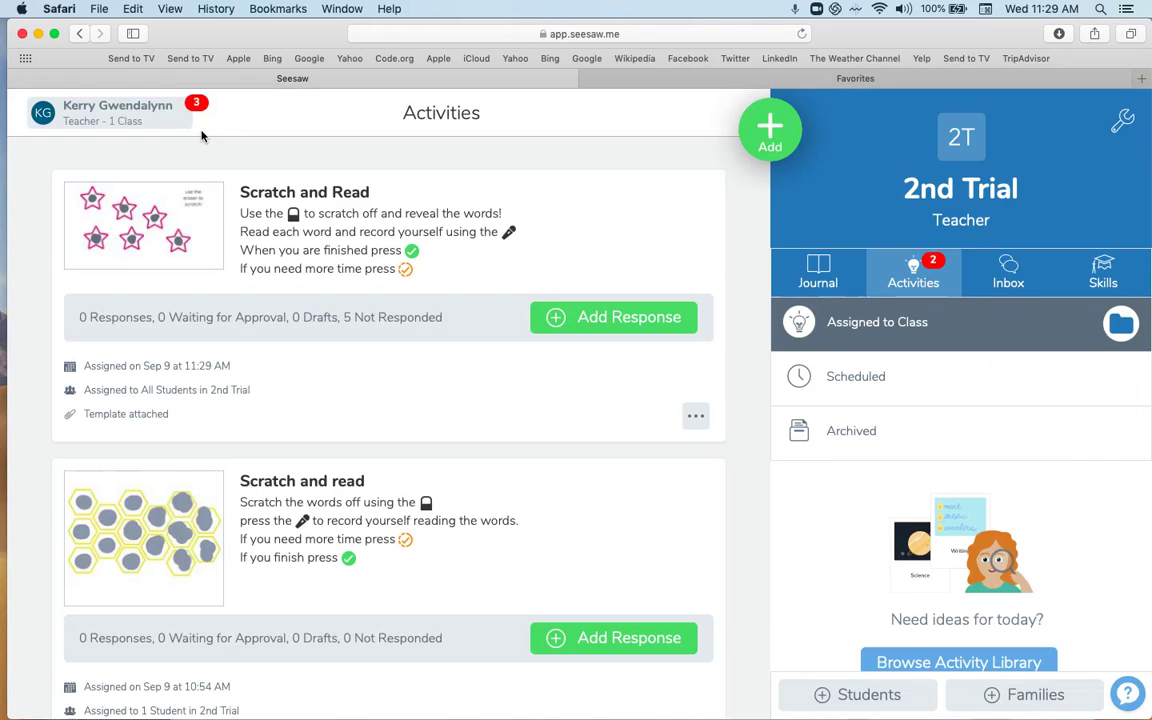
# Step: Start a response to the "Scratch and Read" activity as Sample Student and review the student instructions
pyautogui.click(625, 320)
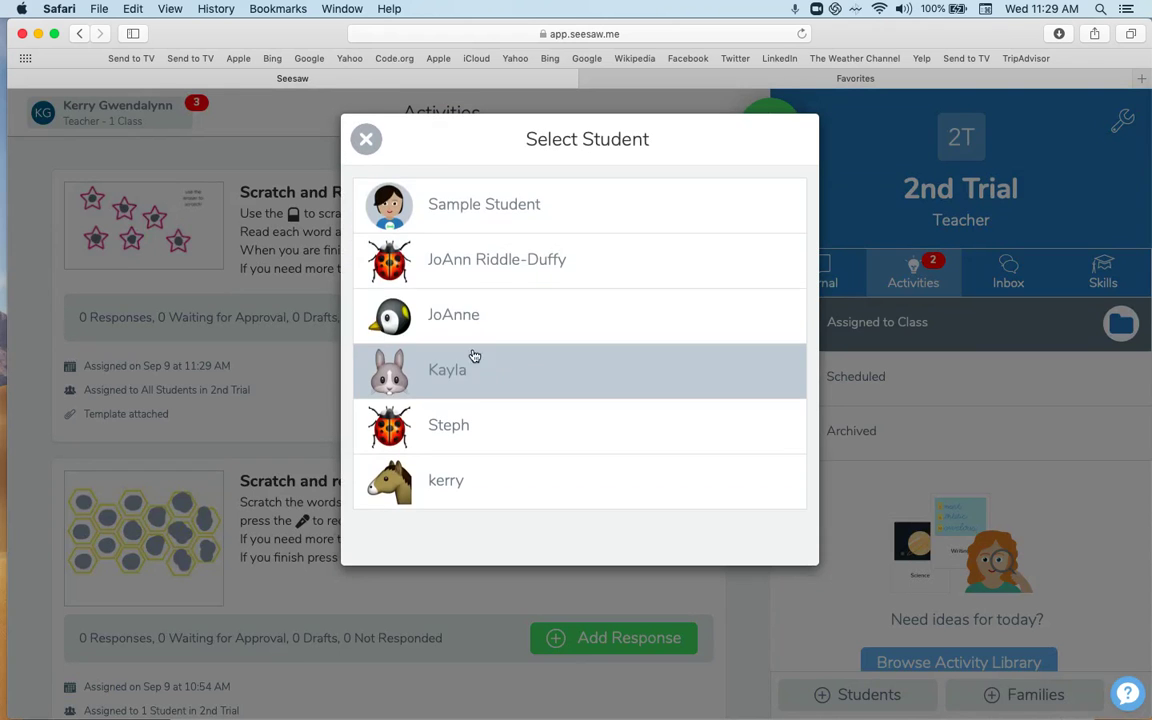
pyautogui.click(469, 210)
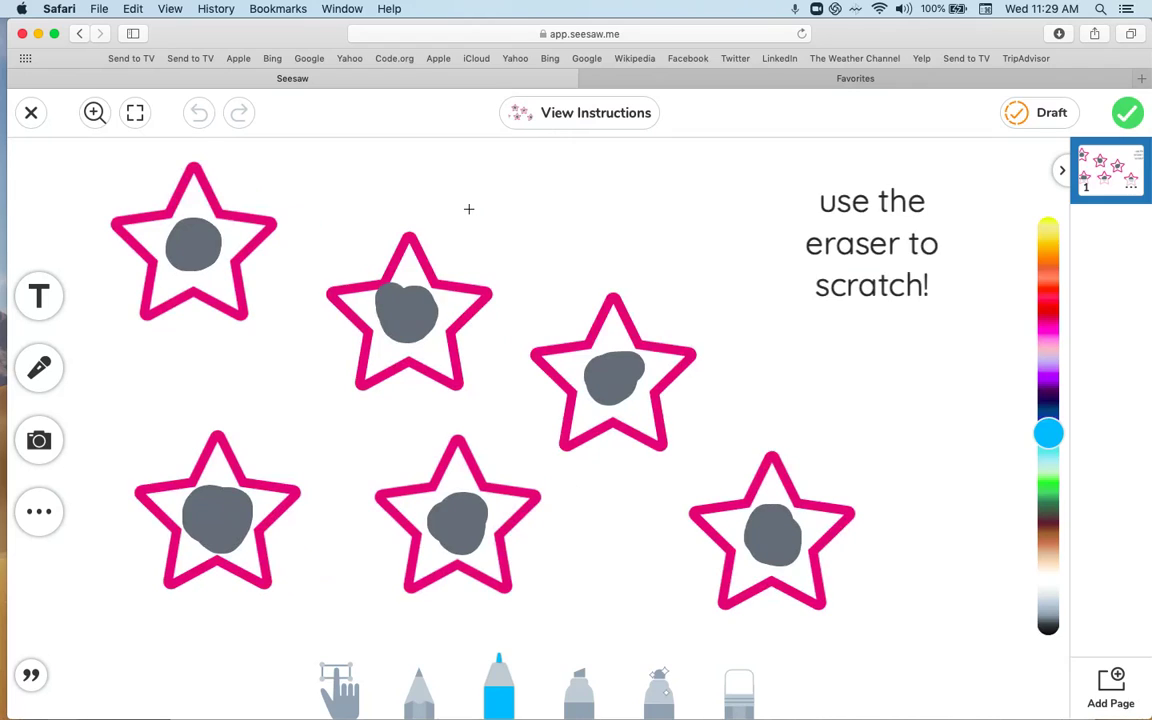
pyautogui.click(605, 118)
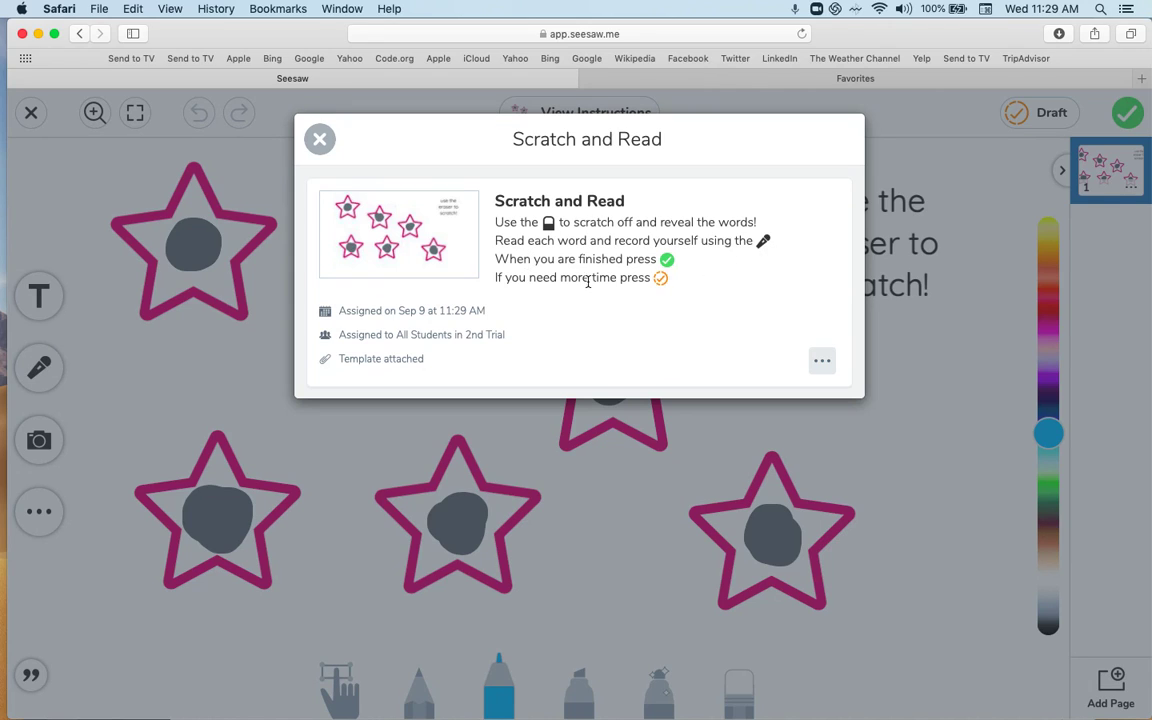
pyautogui.click(319, 139)
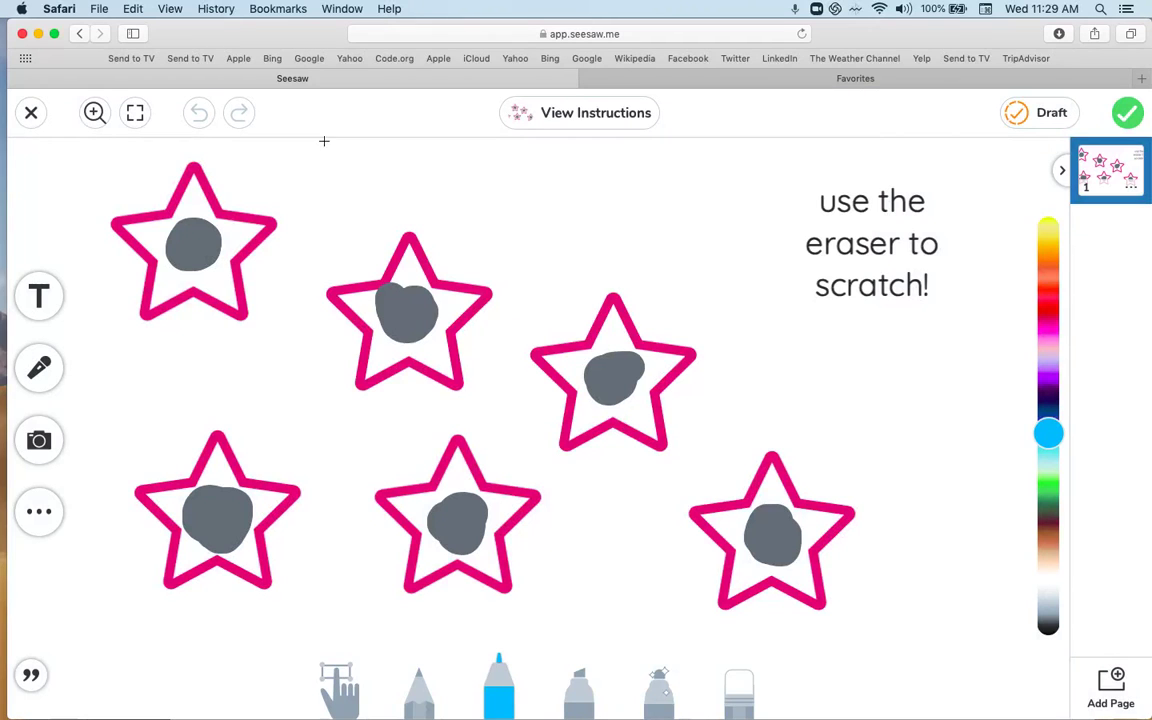
# Step: Set the eraser to its second-smallest size and try to start a voice recording on the response
pyautogui.click(742, 693)
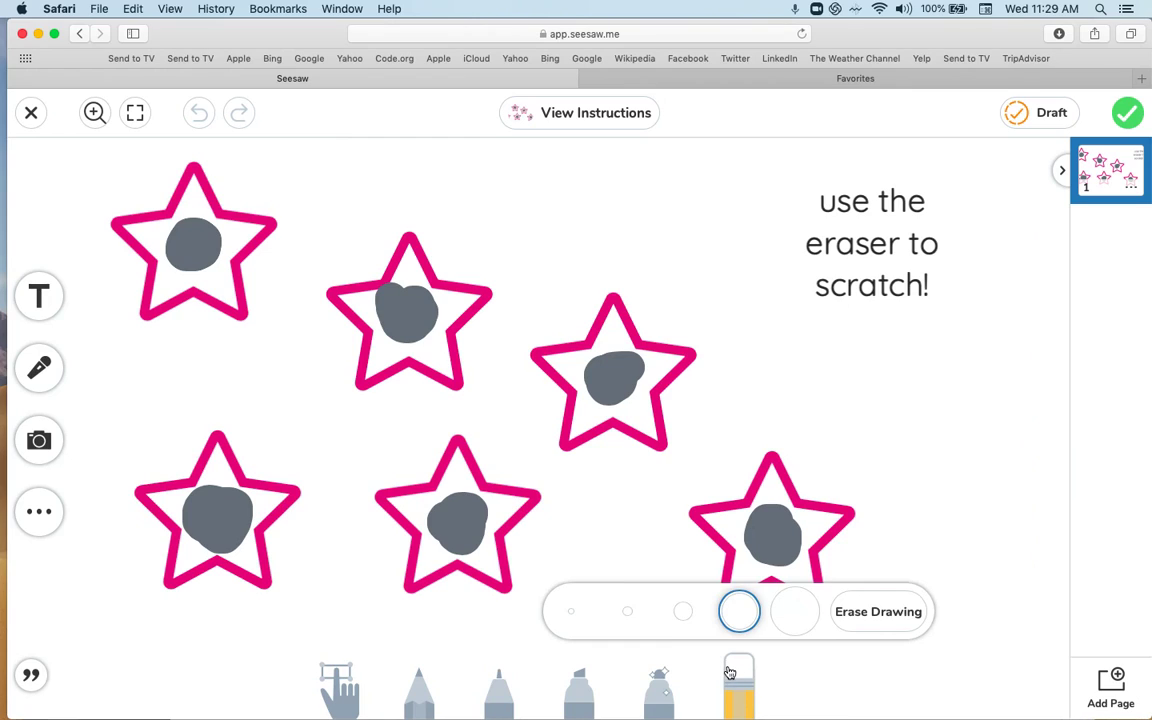
pyautogui.click(621, 608)
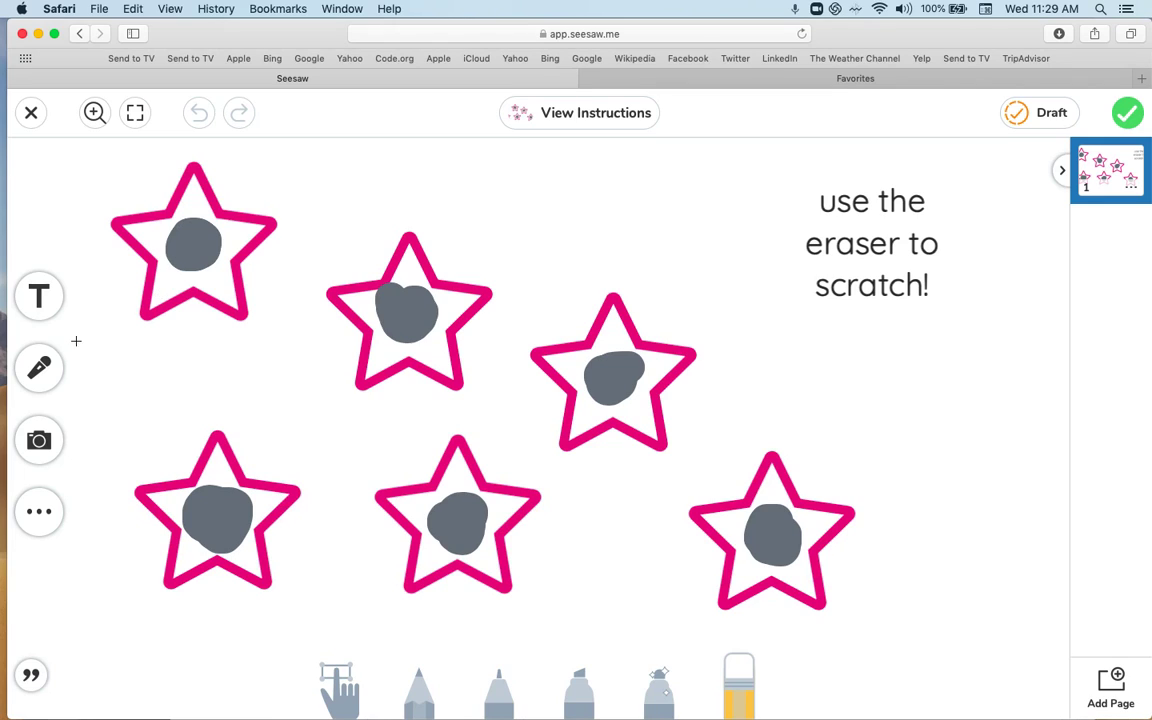
pyautogui.click(39, 368)
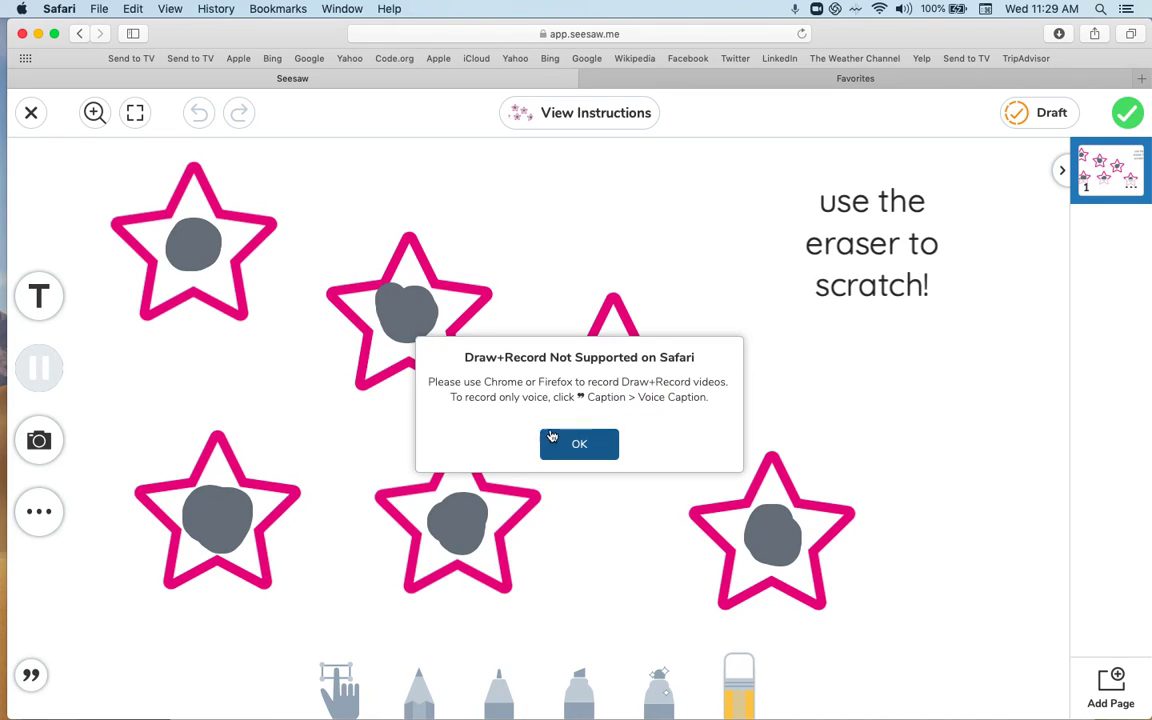
pyautogui.click(579, 443)
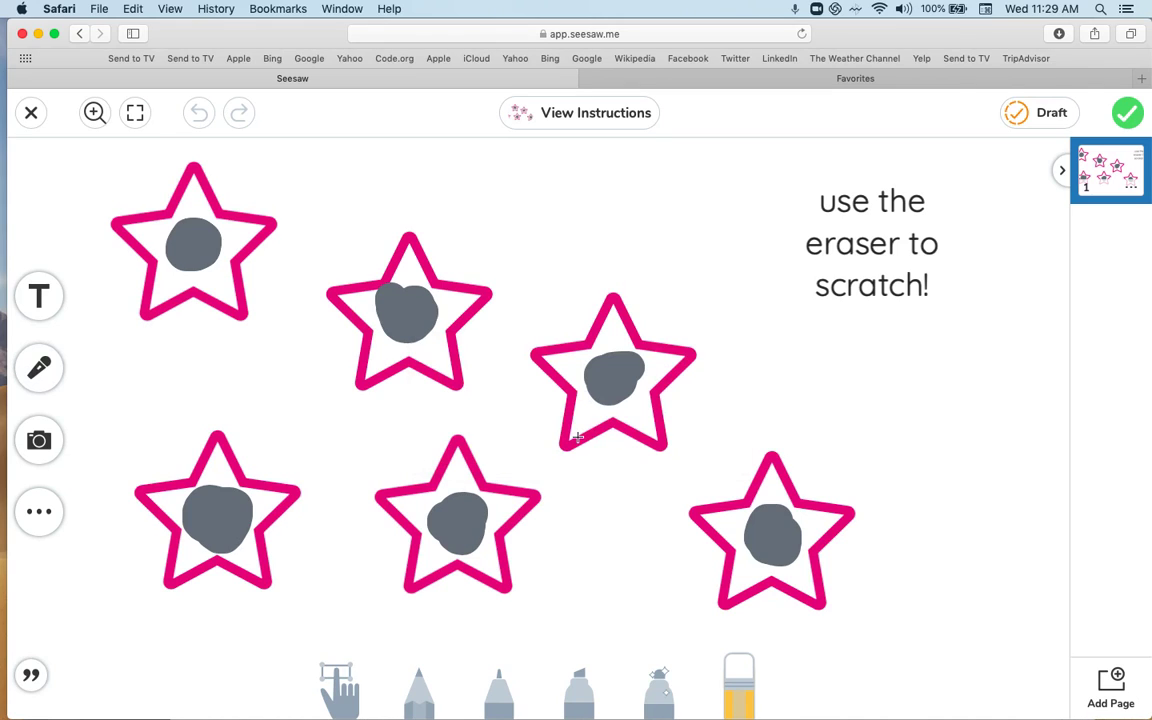
# Step: Erase the grey scribbles covering "can", "see" and "read" in the upper three stars and "she" in the lower middle star
pyautogui.moveTo(181, 233)
pyautogui.mouseDown()
pyautogui.moveTo(170, 215)
pyautogui.moveTo(190, 255)
pyautogui.moveTo(168, 222)
pyautogui.moveTo(196, 228)
pyautogui.moveTo(190, 236)
pyautogui.mouseUp()
pyautogui.moveTo(427, 307)
pyautogui.mouseDown()
pyautogui.moveTo(382, 272)
pyautogui.moveTo(358, 285)
pyautogui.moveTo(399, 298)
pyautogui.moveTo(410, 329)
pyautogui.mouseUp()
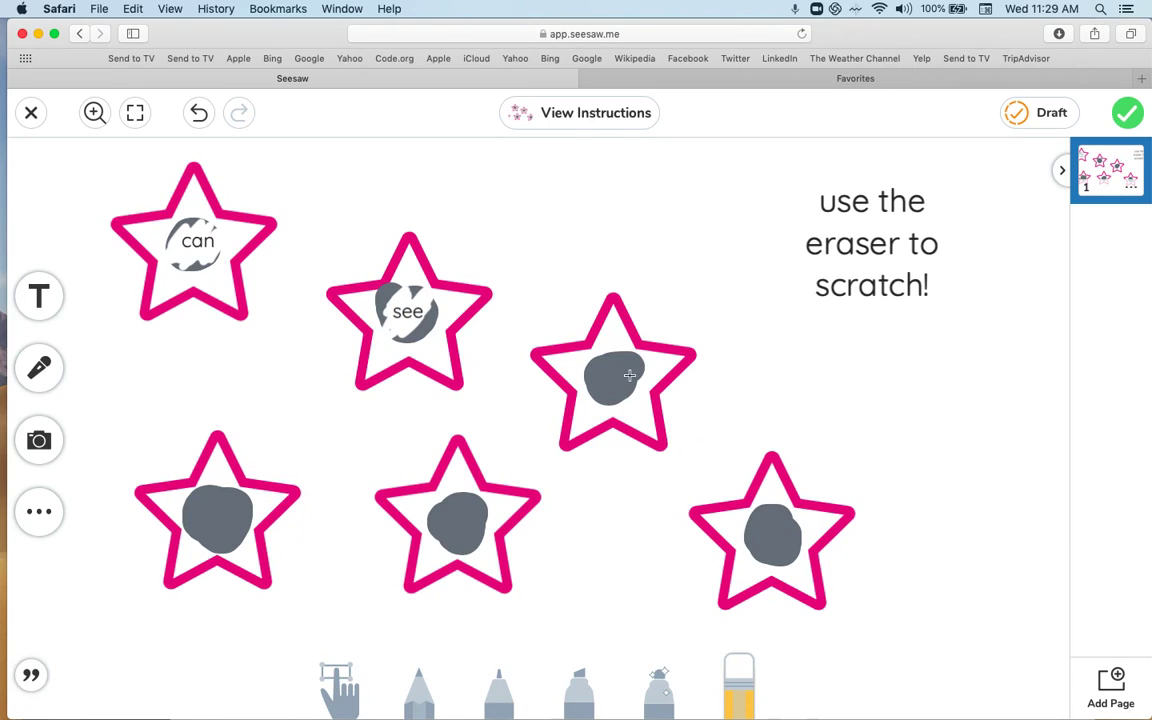
pyautogui.moveTo(594, 386)
pyautogui.mouseDown()
pyautogui.moveTo(600, 368)
pyautogui.moveTo(622, 380)
pyautogui.moveTo(610, 362)
pyautogui.moveTo(598, 372)
pyautogui.mouseUp()
pyautogui.moveTo(470, 520)
pyautogui.mouseDown()
pyautogui.moveTo(440, 525)
pyautogui.moveTo(455, 510)
pyautogui.moveTo(452, 530)
pyautogui.moveTo(427, 506)
pyautogui.mouseUp()
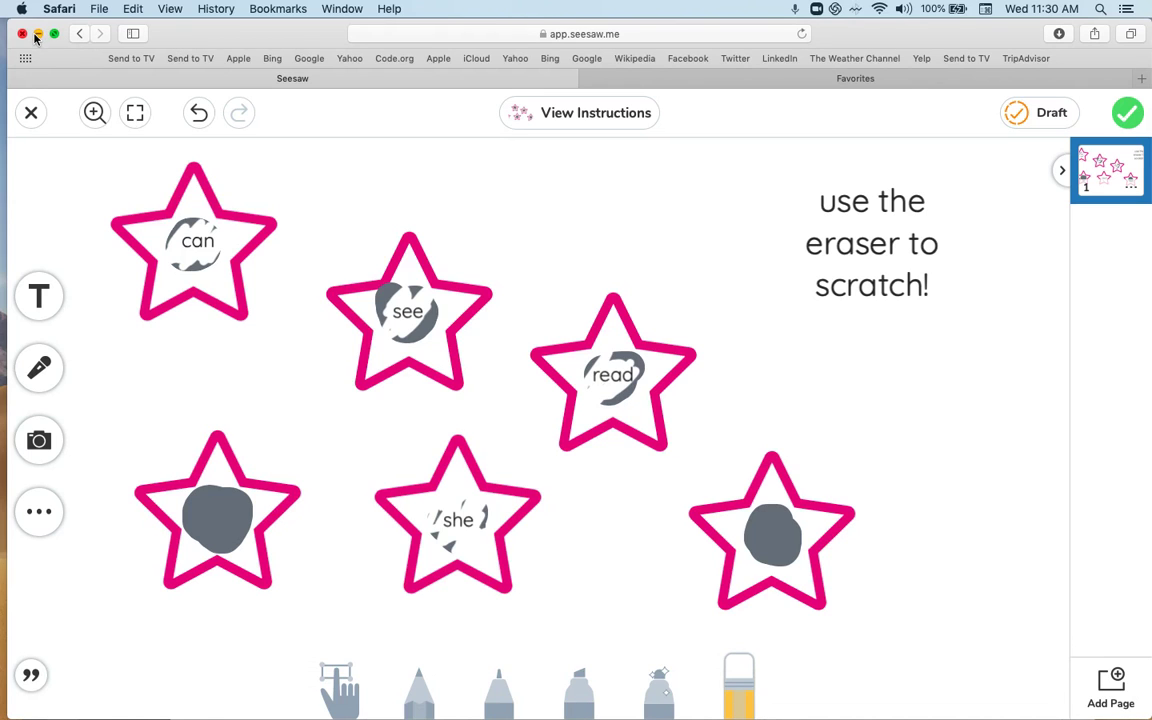
pyautogui.click(37, 34)
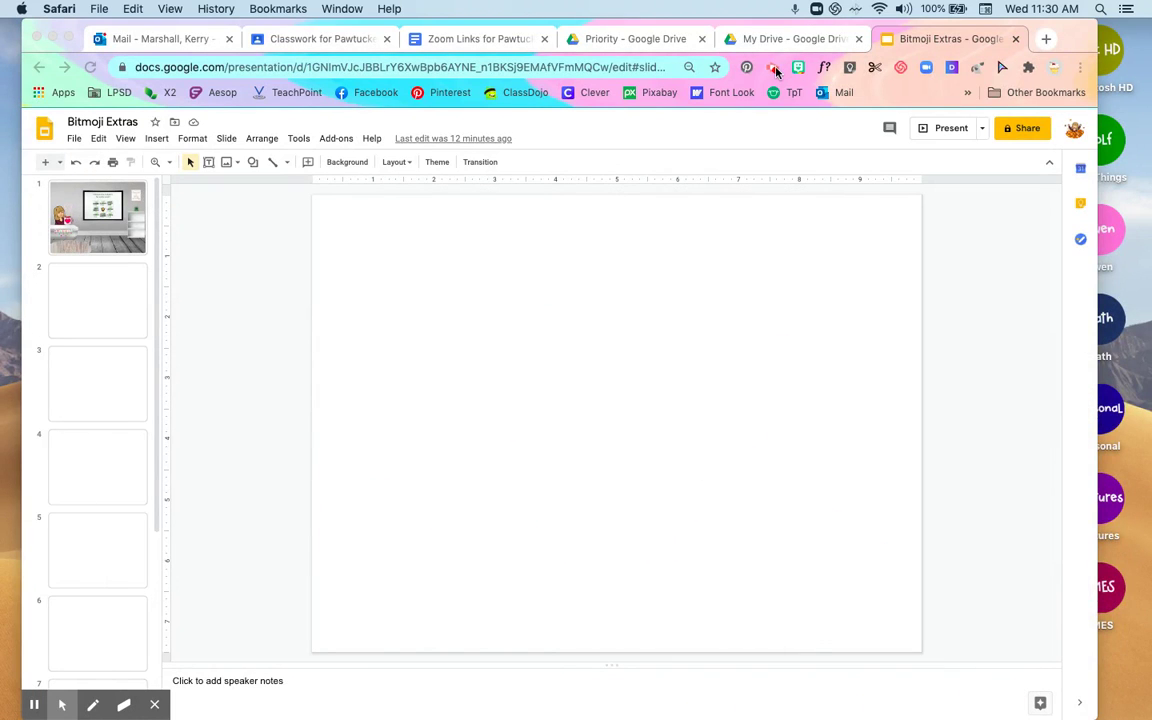
pyautogui.click(776, 70)
pyautogui.click(775, 69)
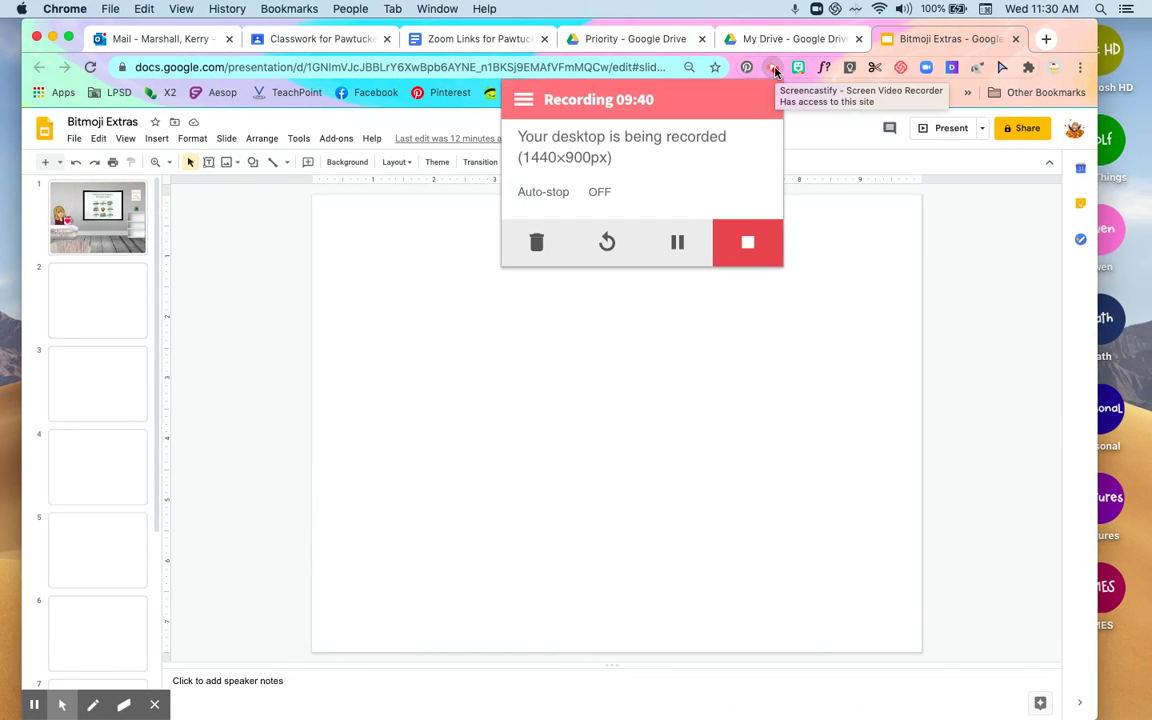